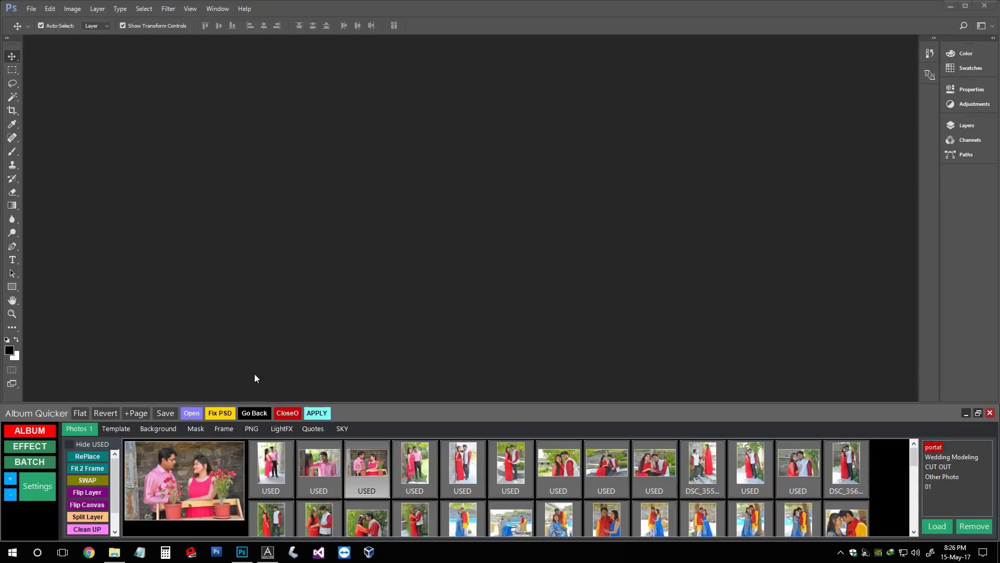
- Bring up the Auto Sheets folder window and enlarge it to show three columns
scroll(114, 490, down, 2)
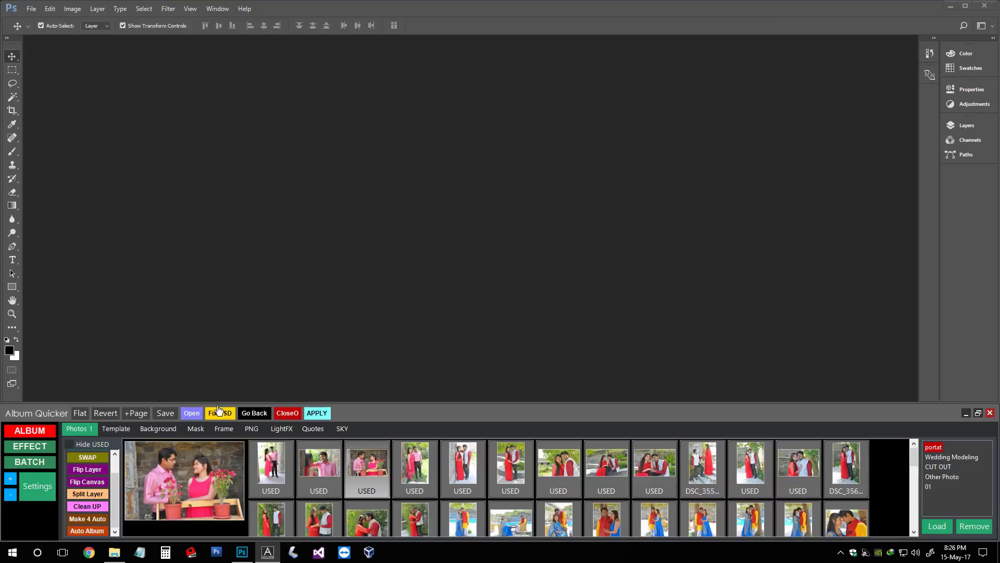
click(115, 551)
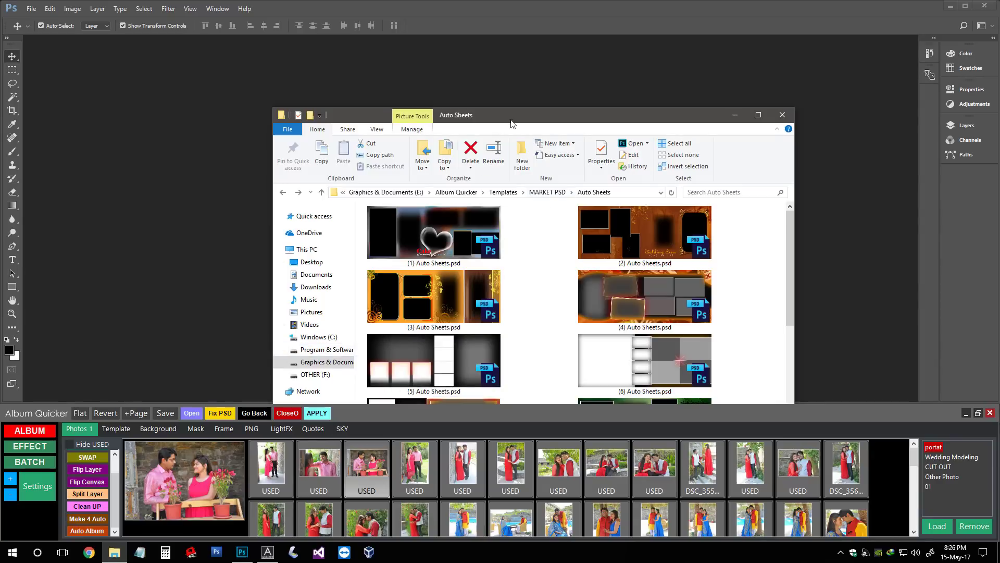
drag(483, 48, 493, 28)
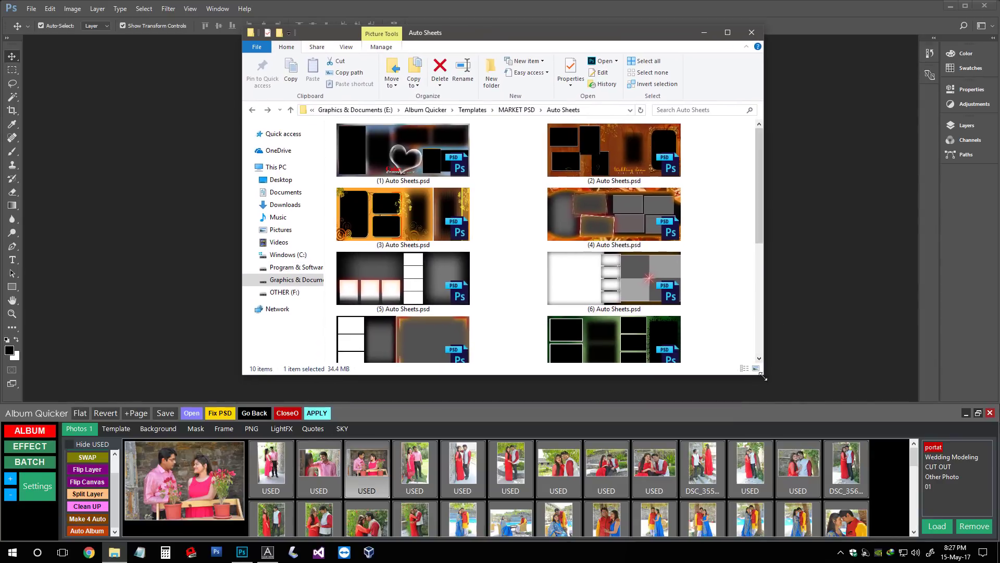
drag(763, 374, 886, 398)
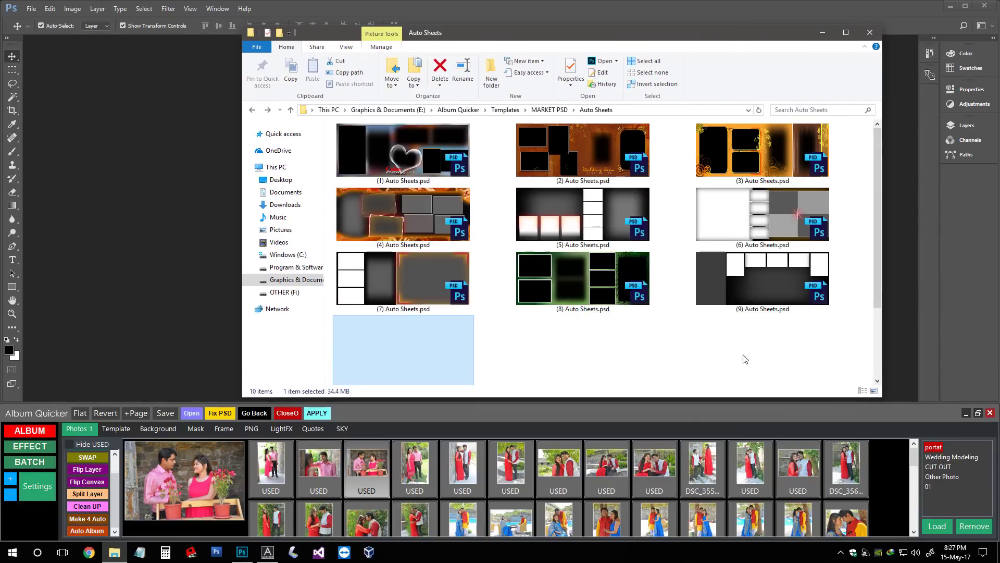
click(745, 359)
- Refresh the folder and drag all ten Auto Sheets PSDs into Photoshop
scroll(729, 313, down, 2)
right_click(695, 285)
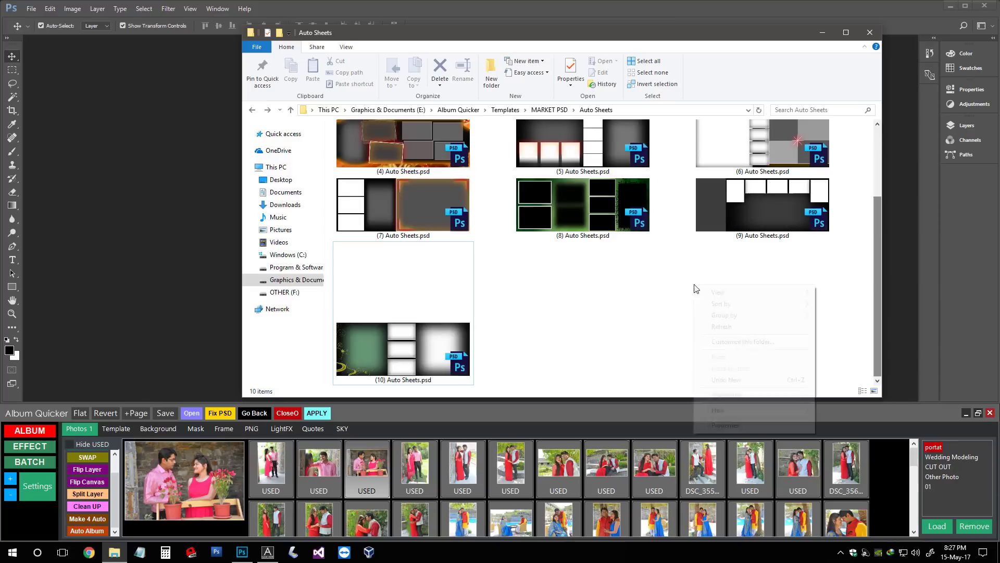
click(709, 326)
drag(818, 368, 394, 156)
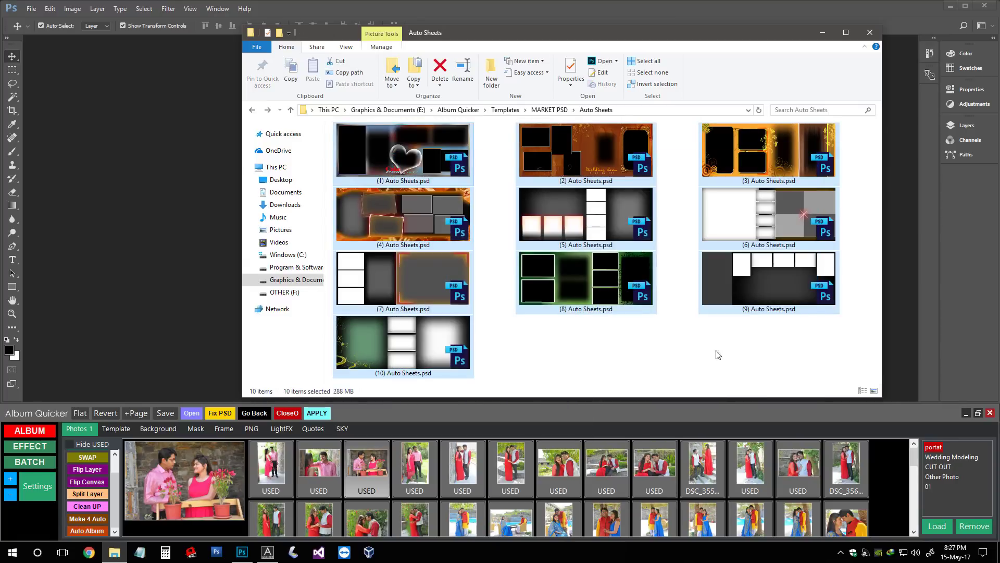
mouse_move(777, 348)
mouse_down()
mouse_move(359, 145)
mouse_move(469, 329)
mouse_move(336, 124)
mouse_move(95, 145)
mouse_up()
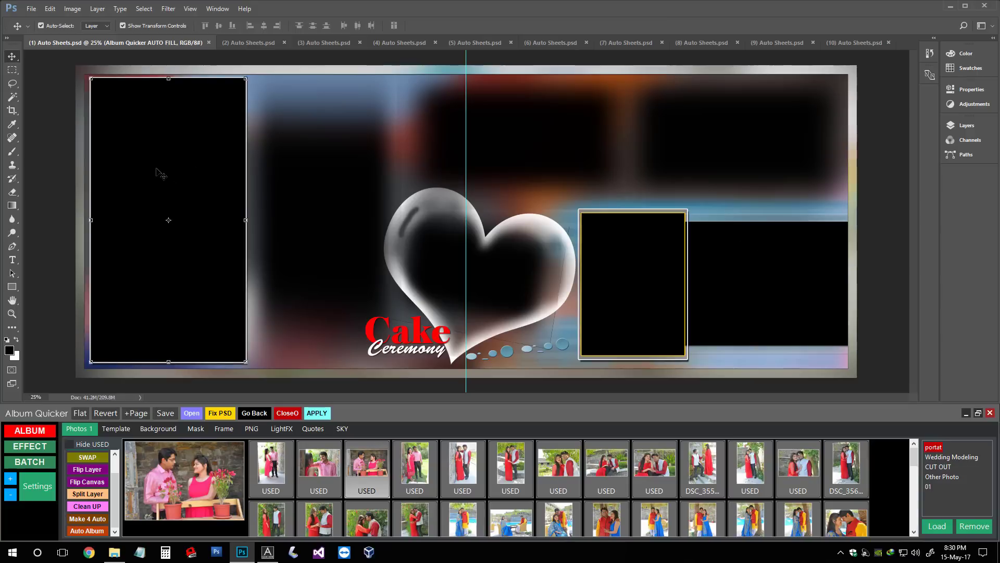
- Click through the Cake Ceremony sheet's layers with the Move tool, then clear the selection
click(626, 272)
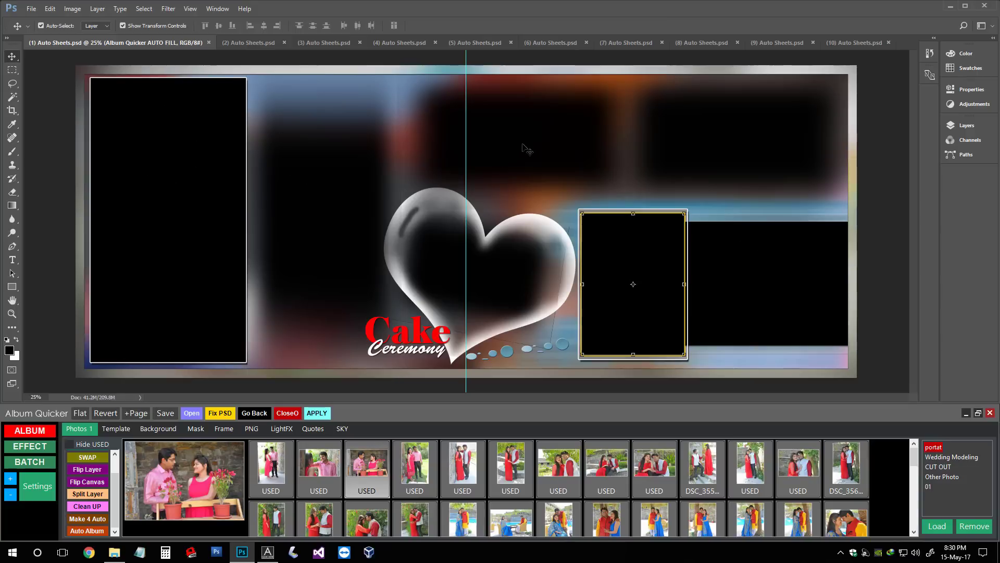
click(545, 138)
click(316, 172)
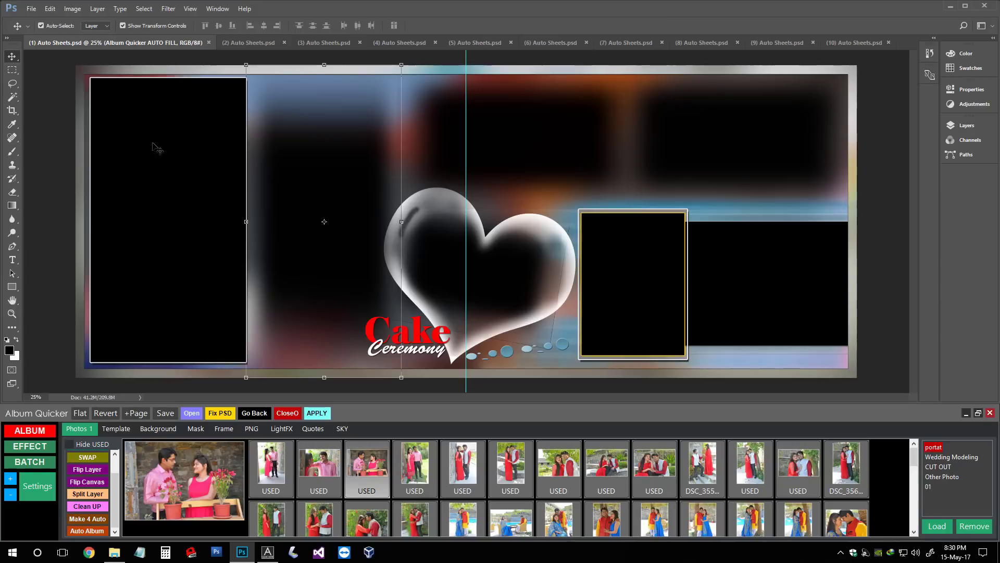
click(156, 145)
click(333, 189)
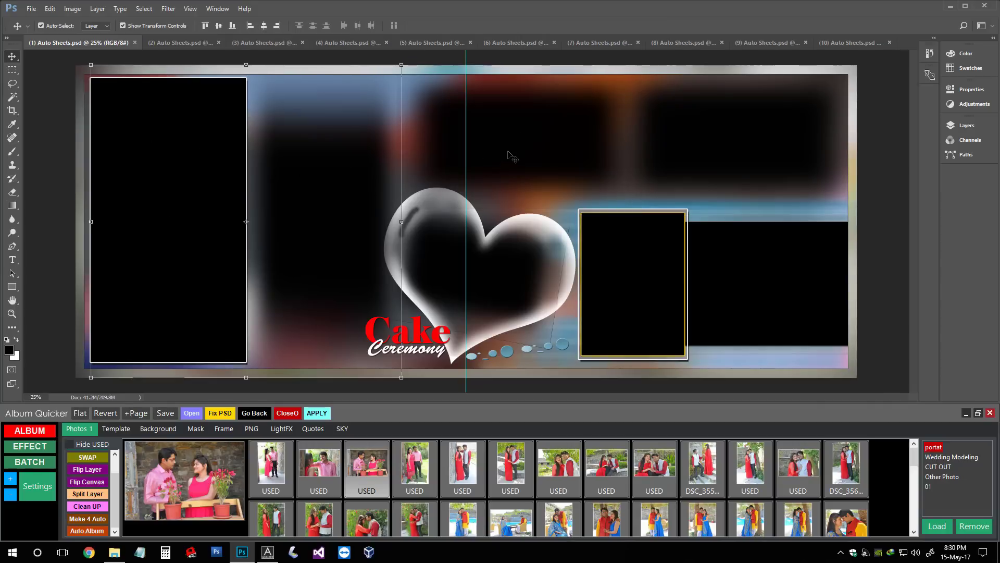
click(45, 121)
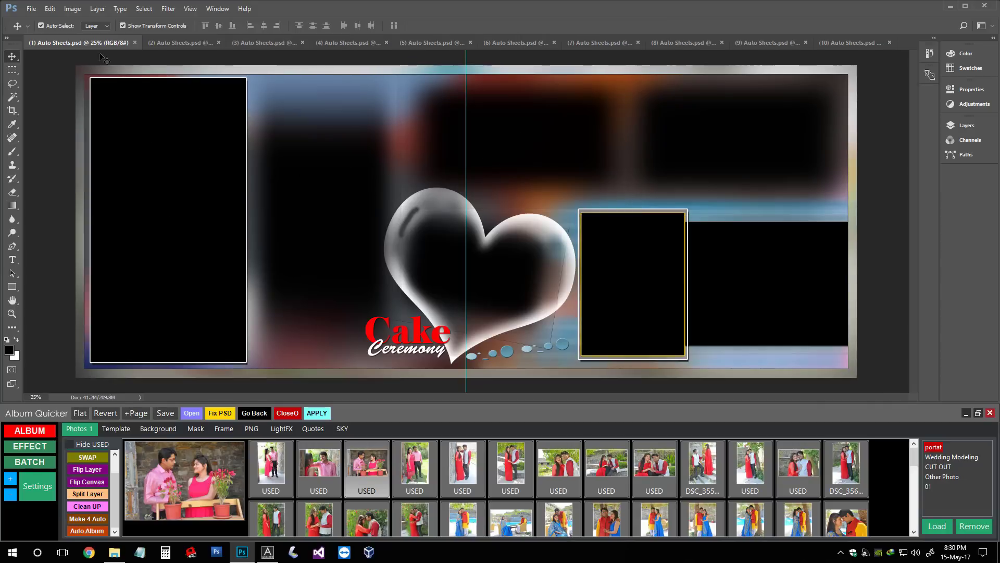
- Toggle auto-select, pick the frame and full-spread layers, and run Clean UP on sheet (1)
click(59, 29)
key(j)
key(v)
click(167, 157)
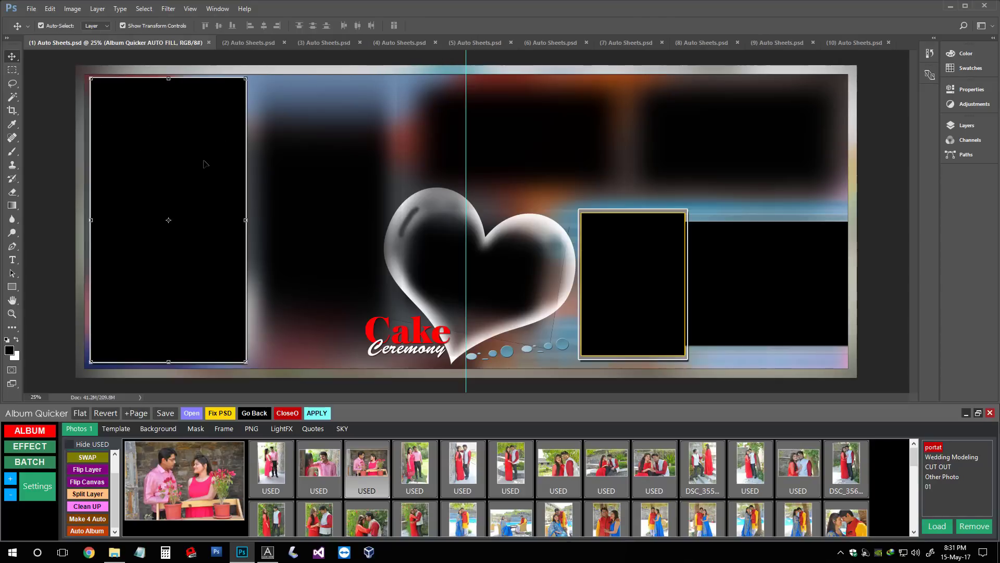
click(368, 224)
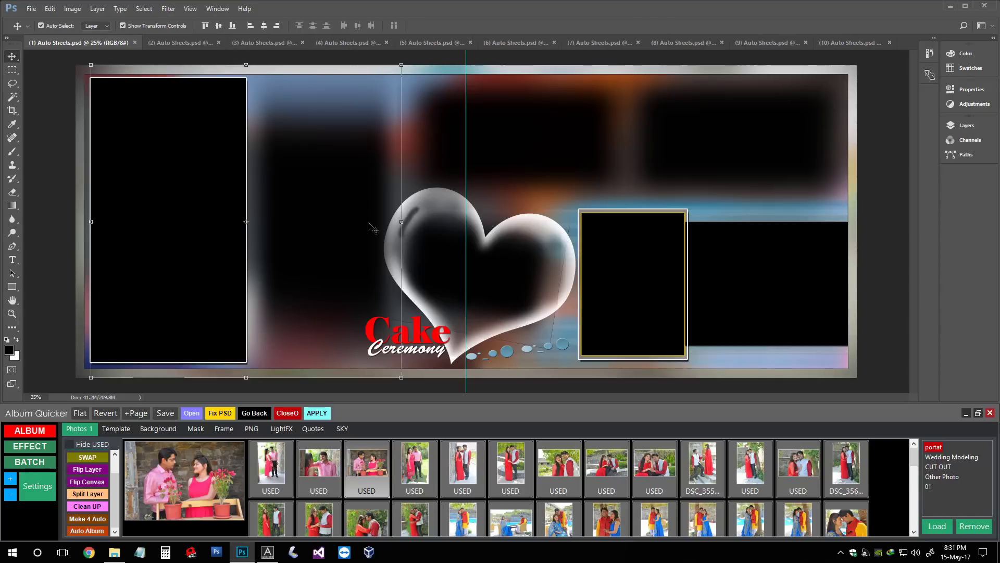
click(748, 113)
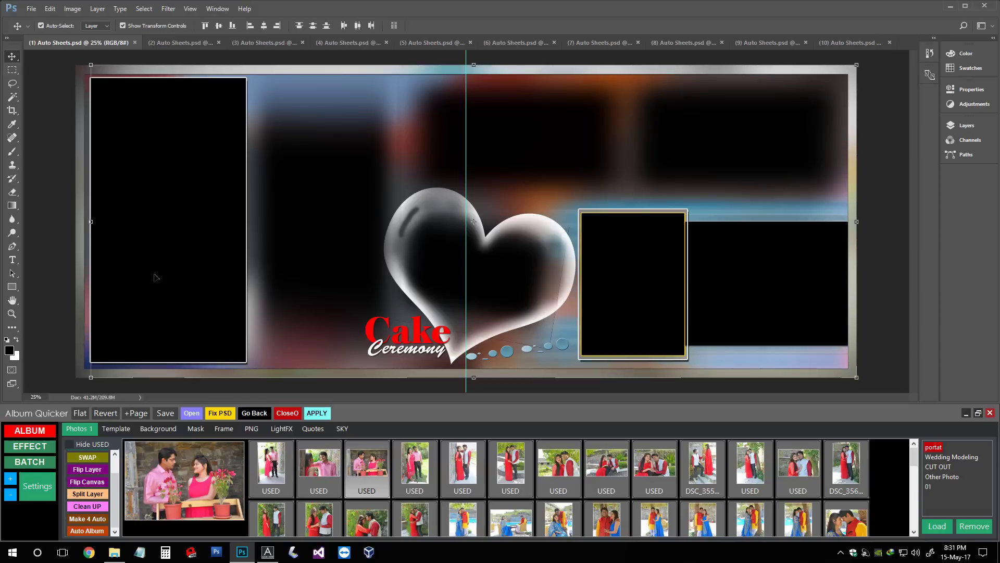
click(88, 529)
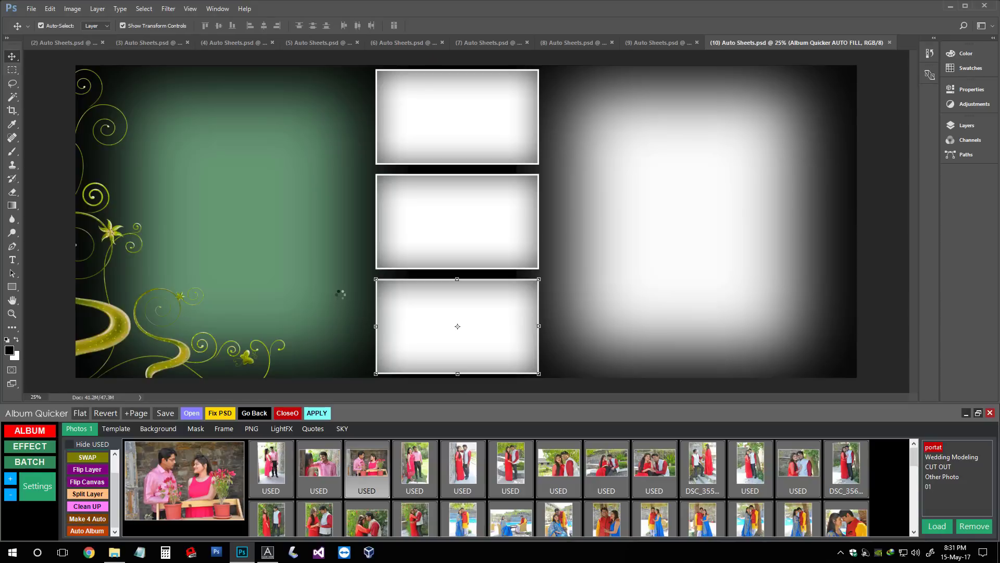
- Select the green background and full-sheet layers on sheet 10 and clean it up
click(275, 191)
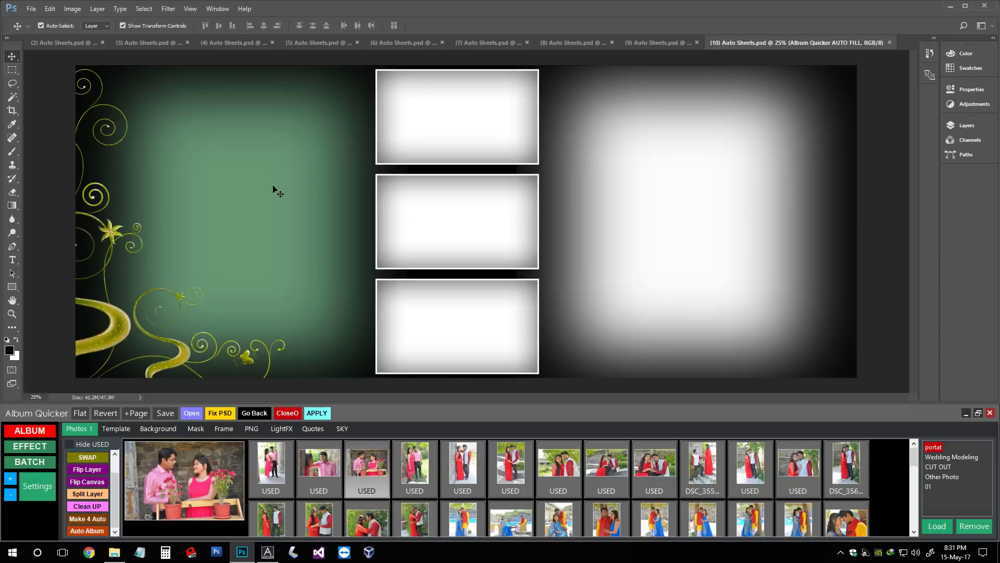
click(662, 270)
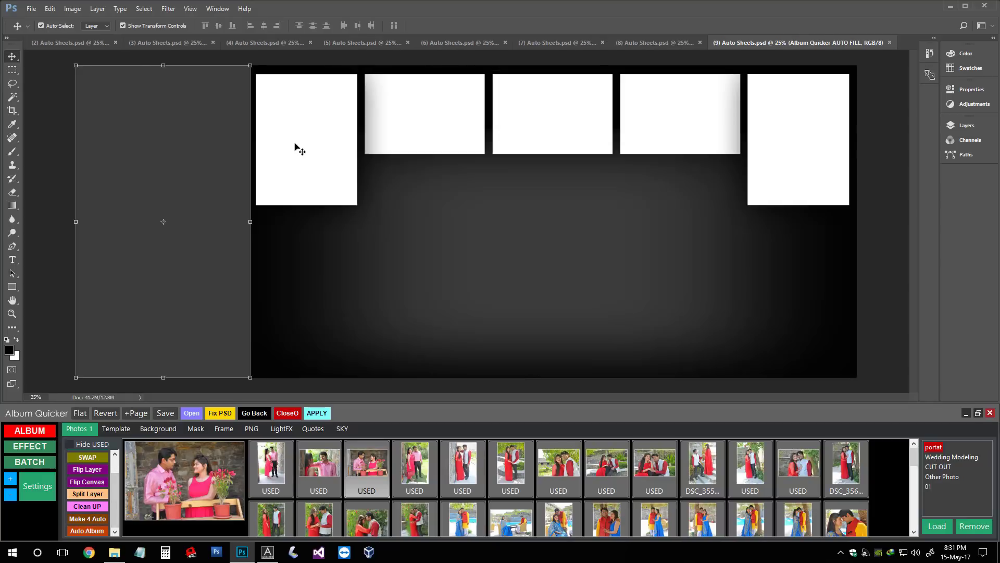
shift+click(296, 150)
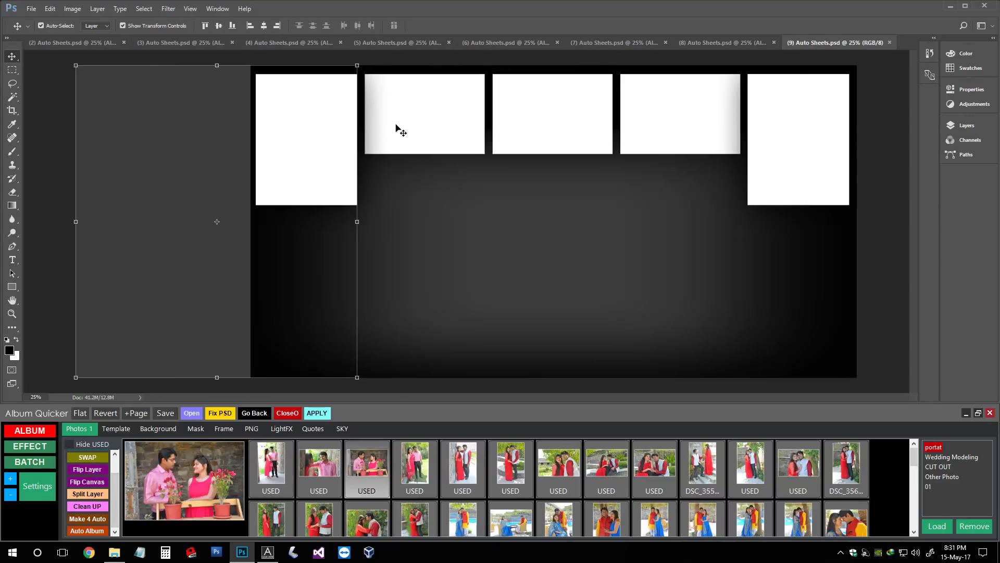
- Select all white photo frames on sheet 9 and clean it up
shift+click(398, 129)
shift+click(519, 118)
shift+click(720, 123)
shift+click(789, 138)
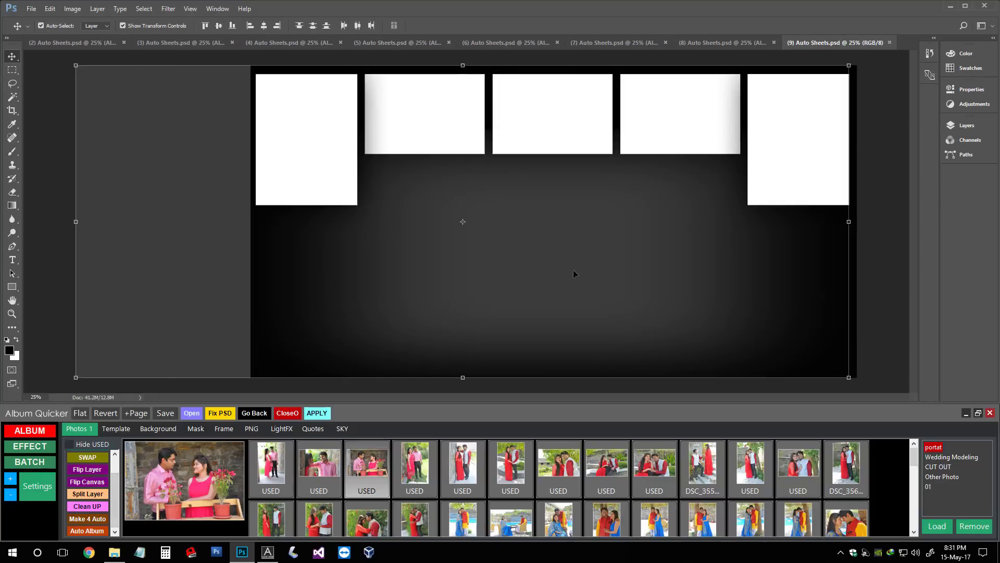
click(87, 511)
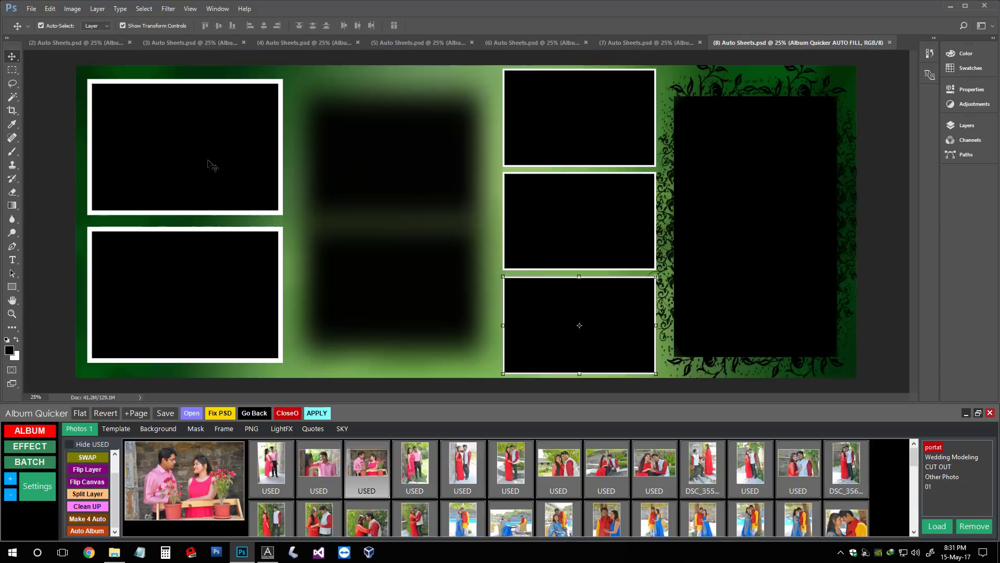
- Select sheet 8's photo frames and right decorative panel, then clean up the remaining sheets
click(207, 163)
shift+click(189, 259)
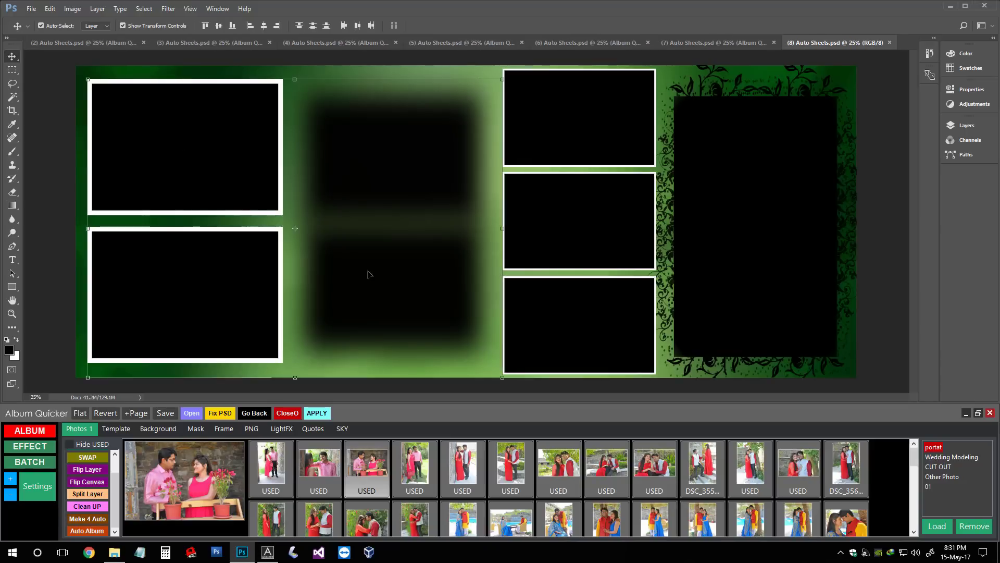
shift+click(384, 254)
shift+click(627, 116)
shift+click(773, 249)
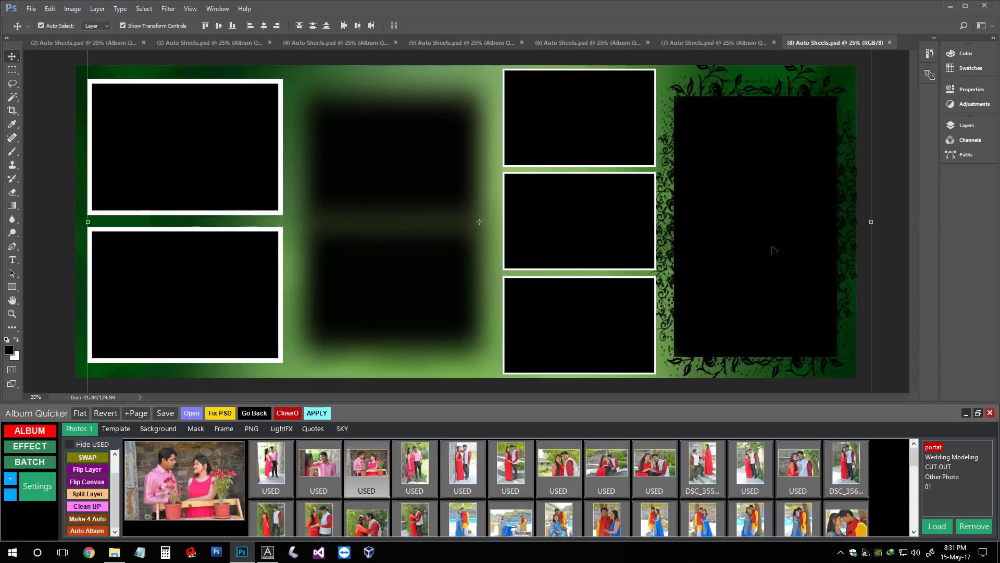
click(94, 518)
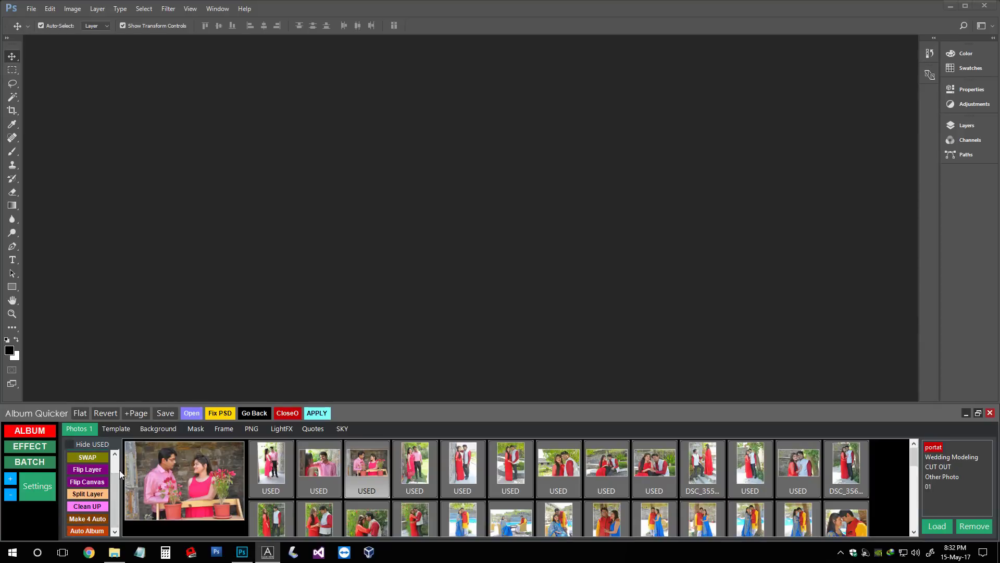
scroll(112, 495, up, 2)
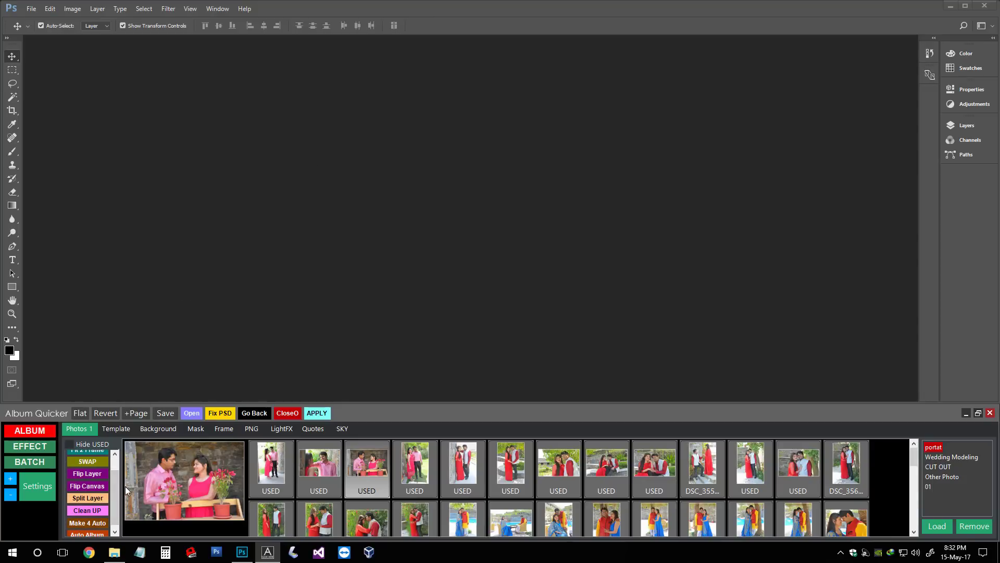
scroll(117, 478, down, 1)
click(87, 530)
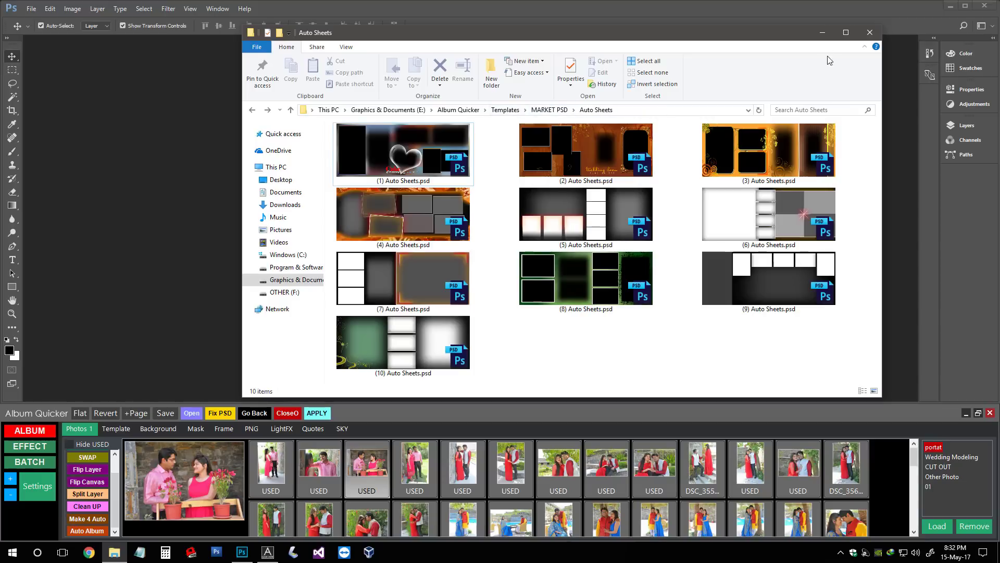
click(822, 33)
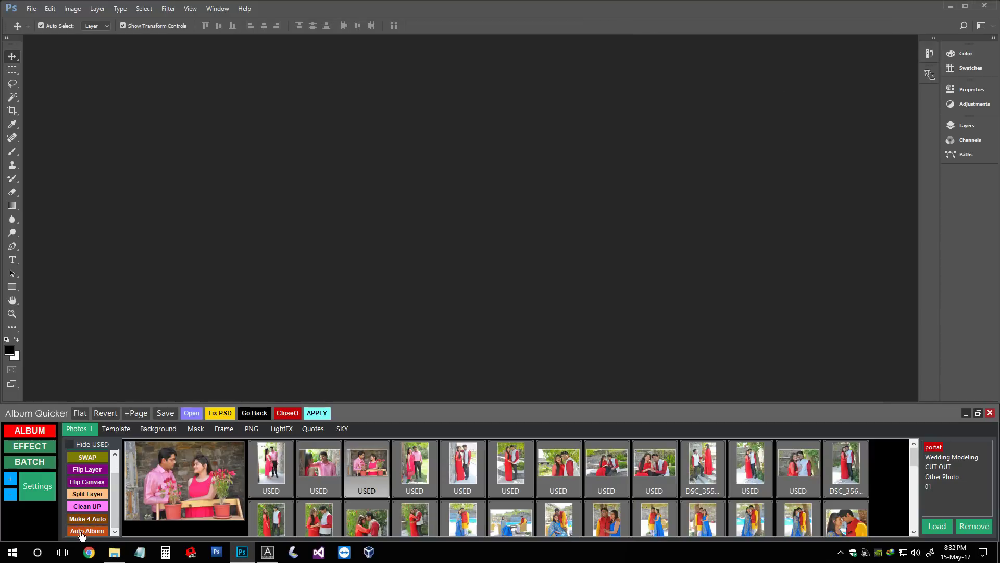
click(99, 531)
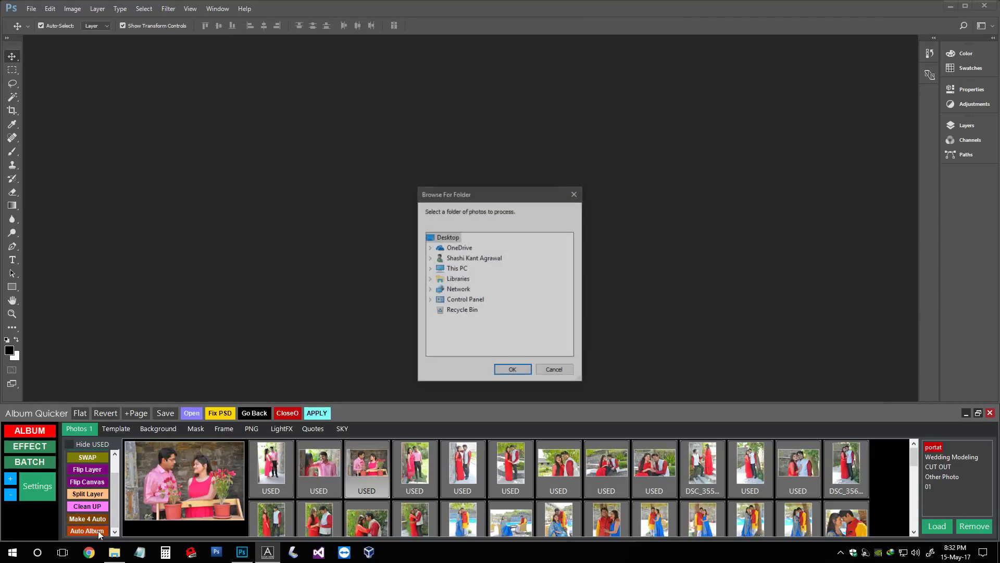
mouse_move(482, 195)
mouse_down()
mouse_move(470, 173)
mouse_move(487, 165)
mouse_up()
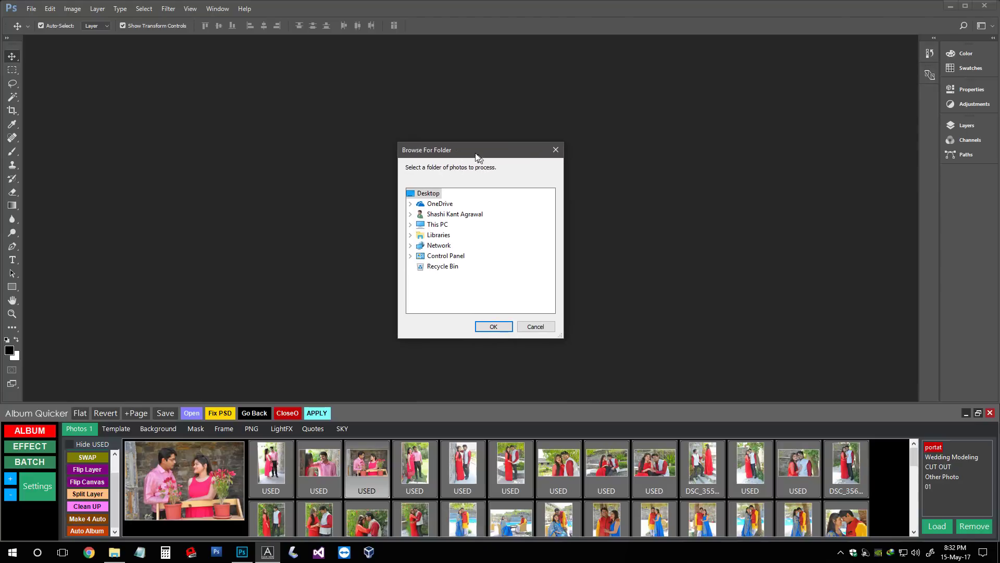
drag(510, 192, 486, 168)
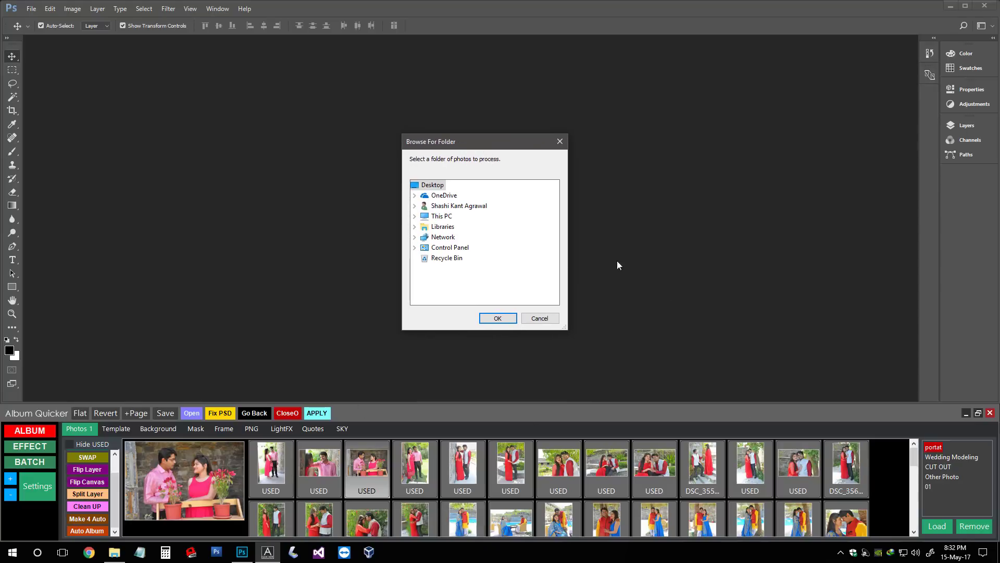
click(540, 318)
scroll(915, 477, down, 1)
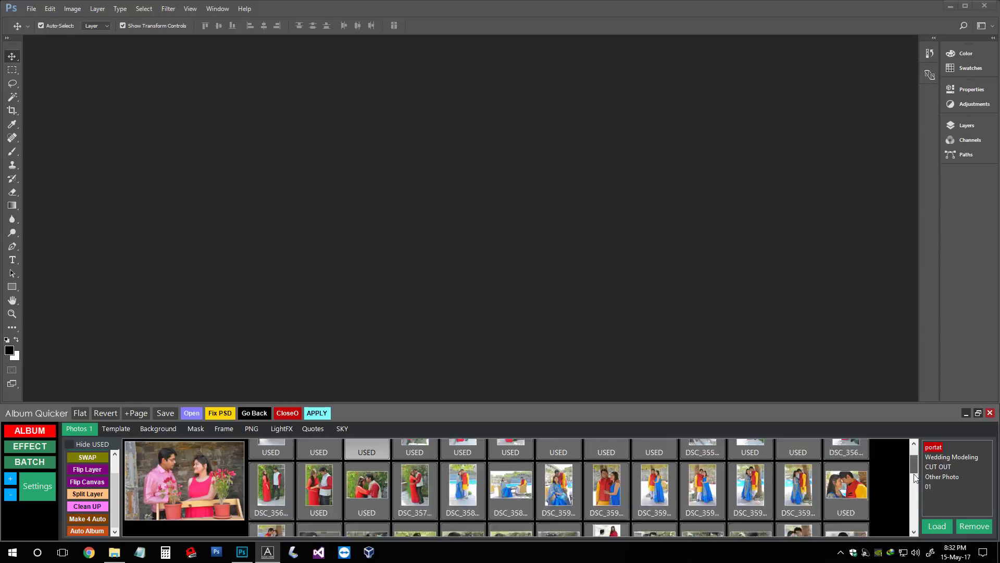
scroll(915, 478, up, 1)
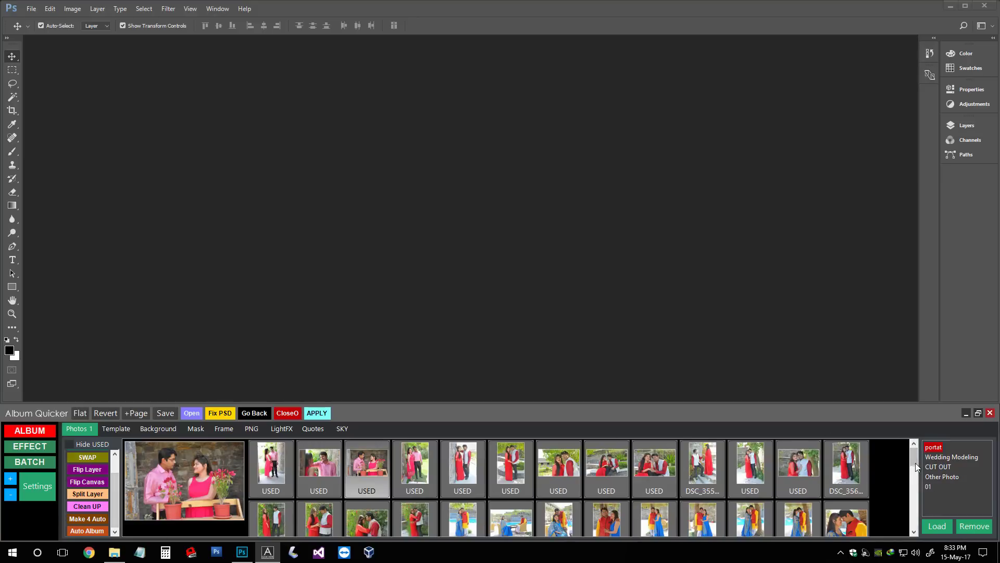
click(87, 530)
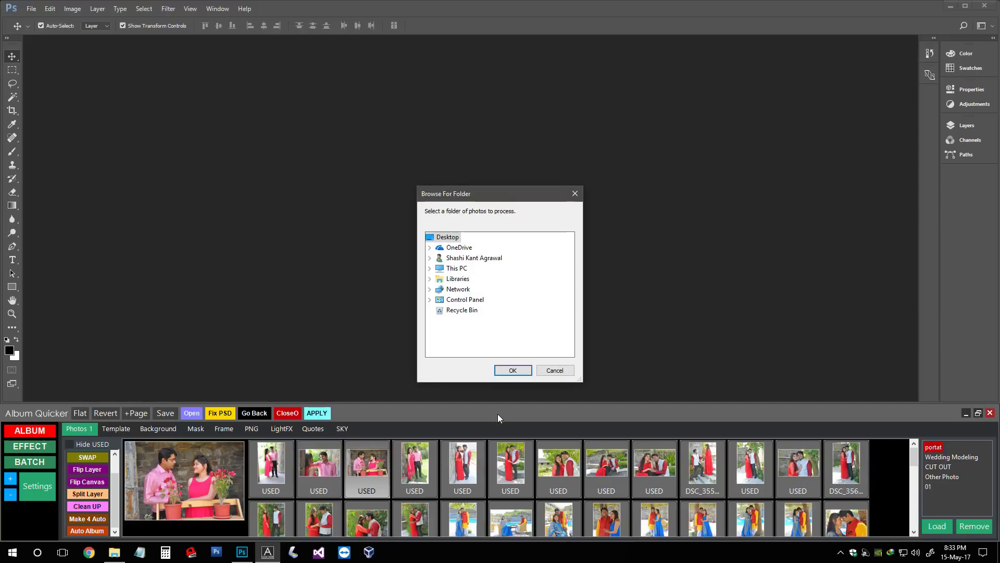
double_click(456, 268)
double_click(474, 330)
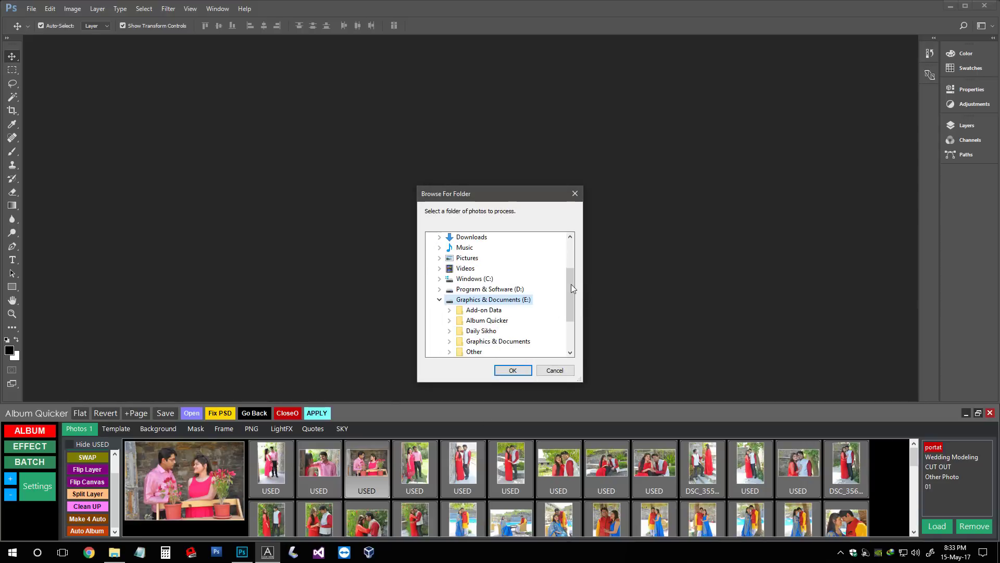
scroll(571, 284, down, 2)
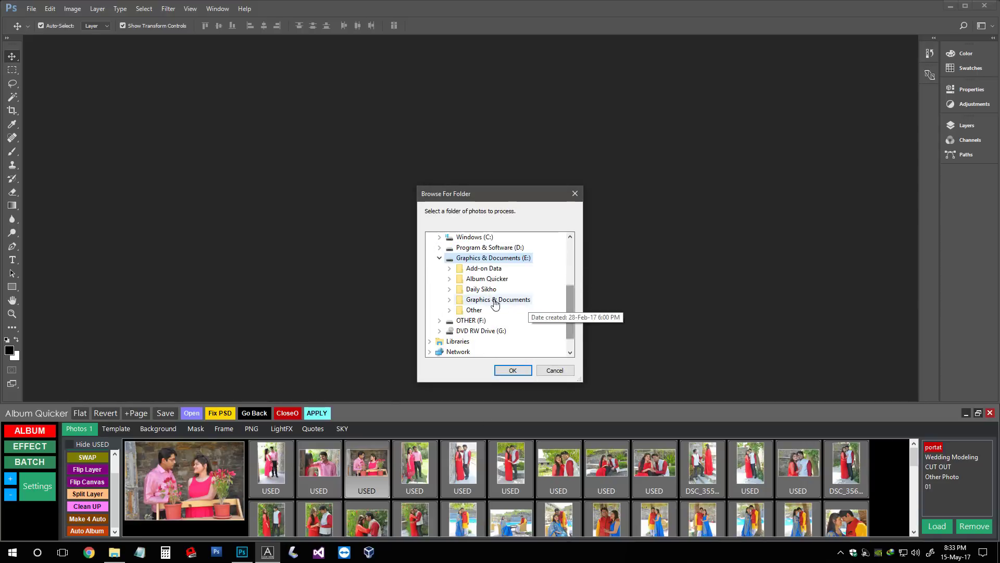
click(571, 373)
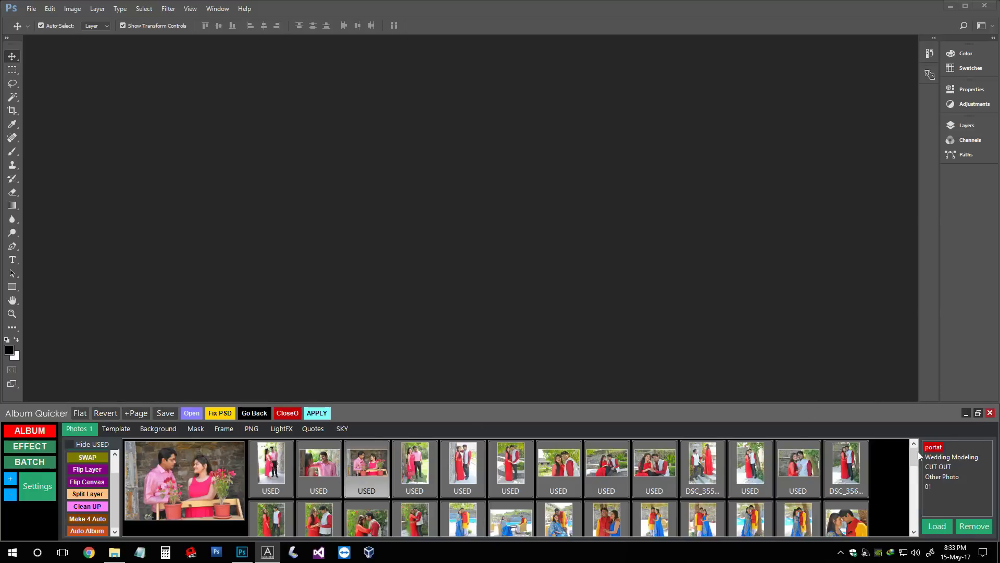
- Preview the DSC_357 garden photo full-screen, rotate it left and back right, then re-dock the panel
click(979, 413)
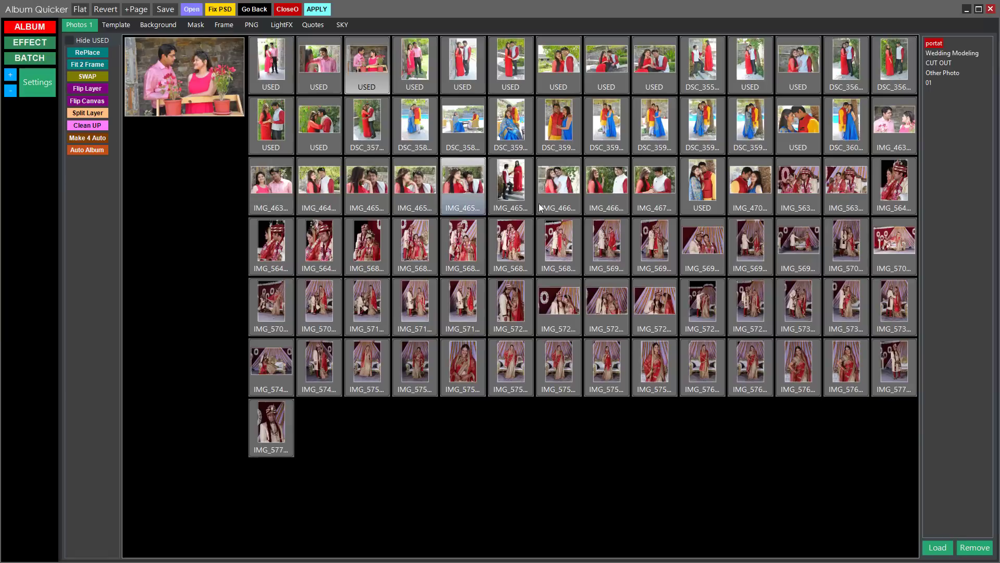
click(368, 123)
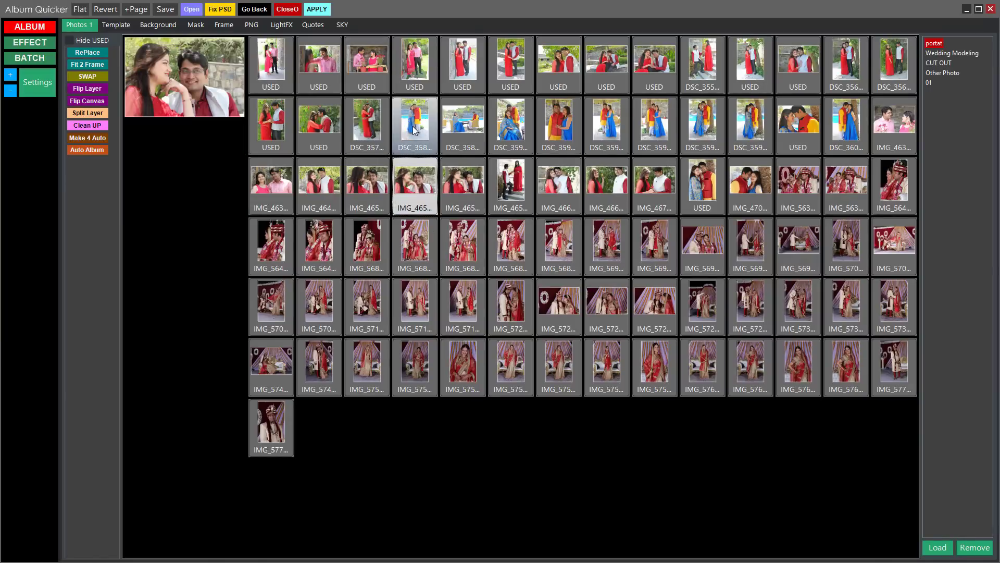
right_click(378, 122)
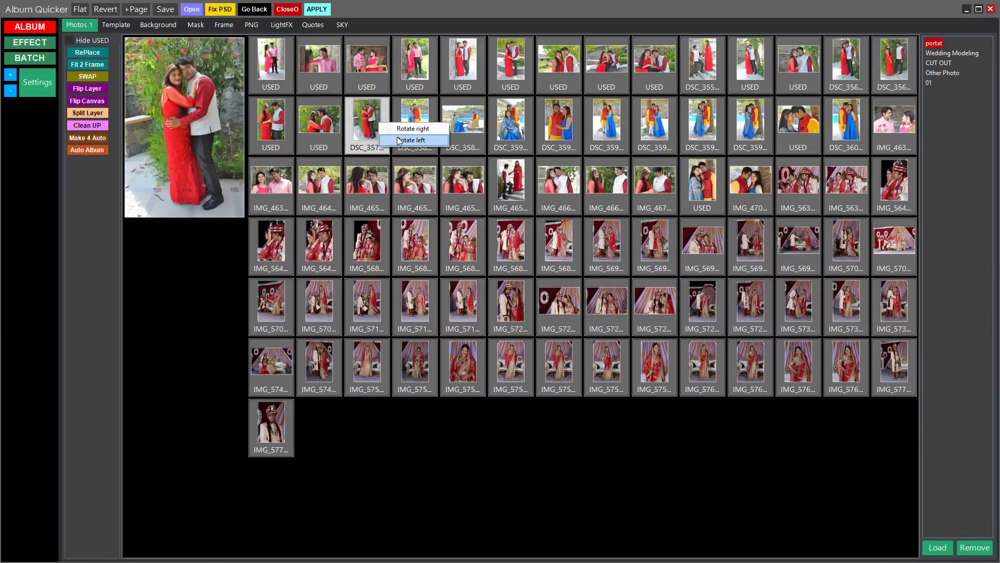
click(400, 141)
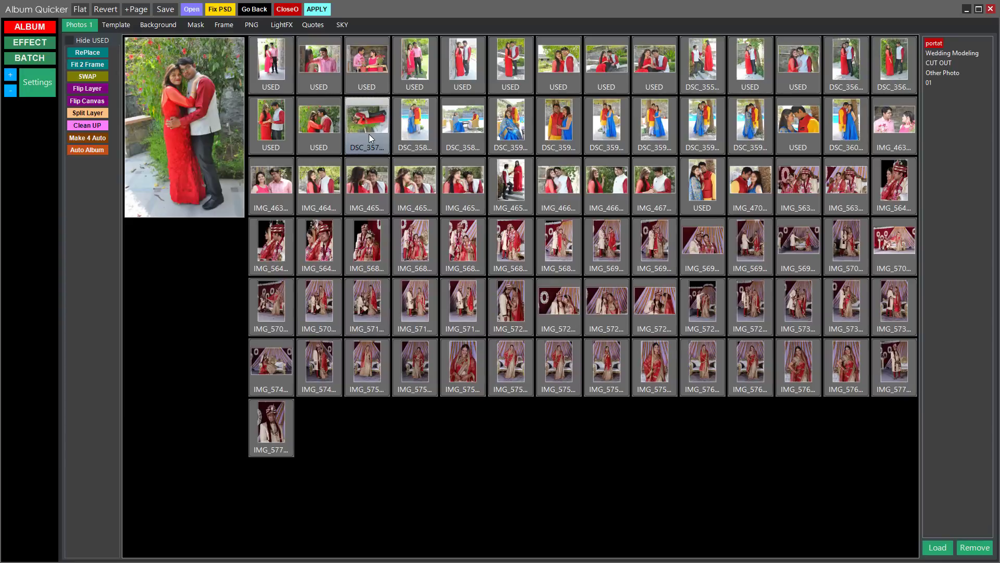
right_click(369, 134)
click(384, 142)
click(979, 9)
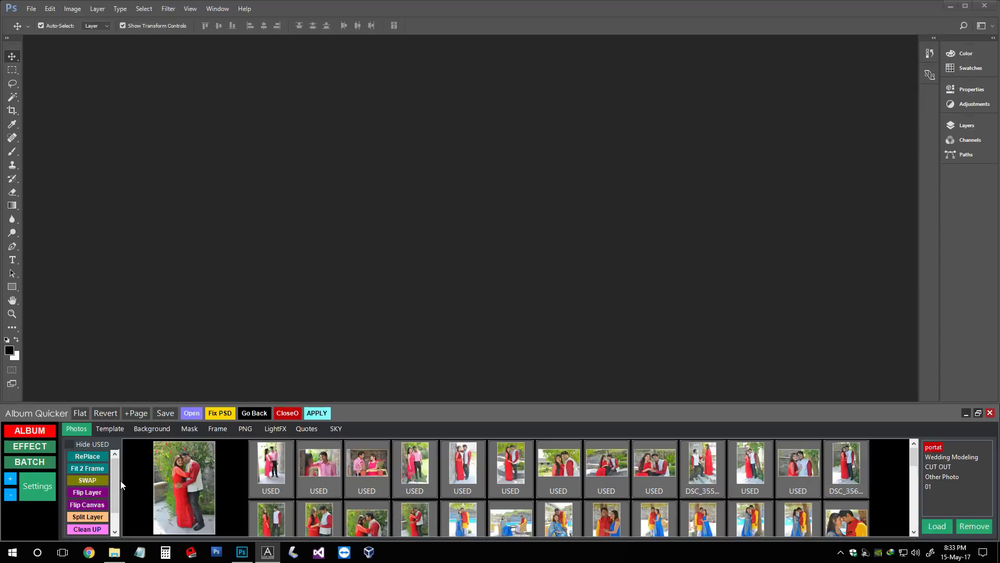
scroll(120, 480, down, 2)
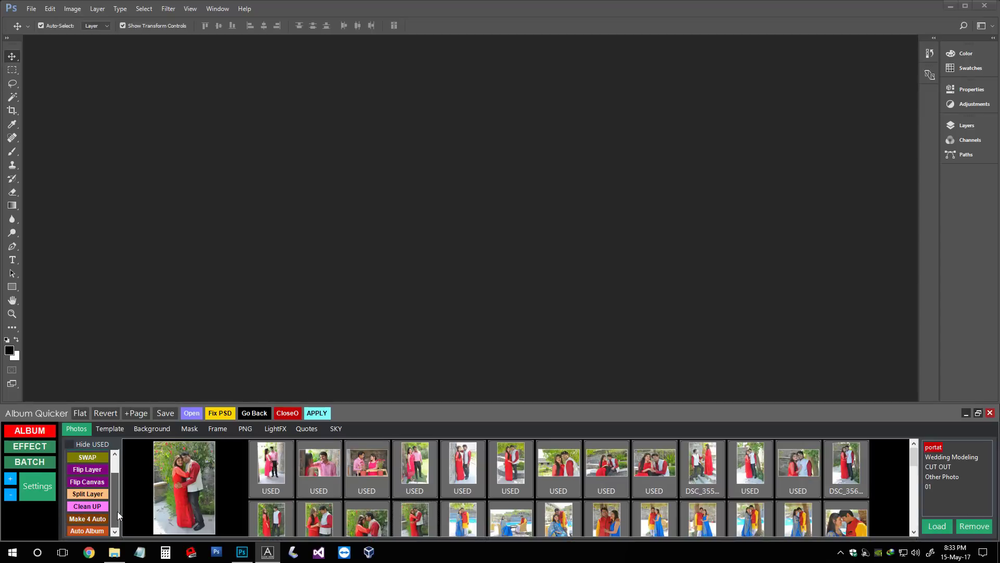
- Start Auto Album with E:\Album Quicker\NEW WEDDING MODEL\portat as the photos folder
click(88, 531)
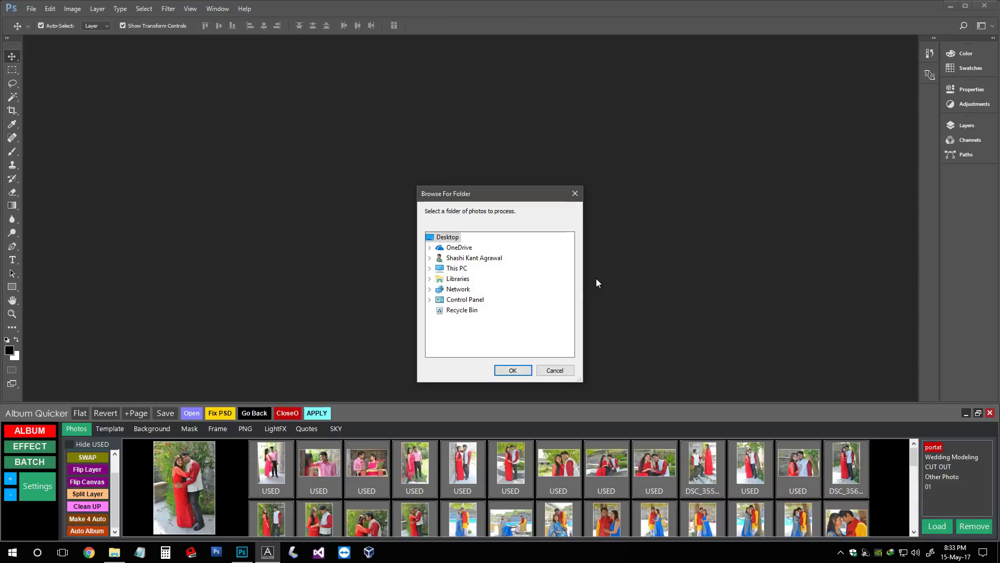
double_click(457, 268)
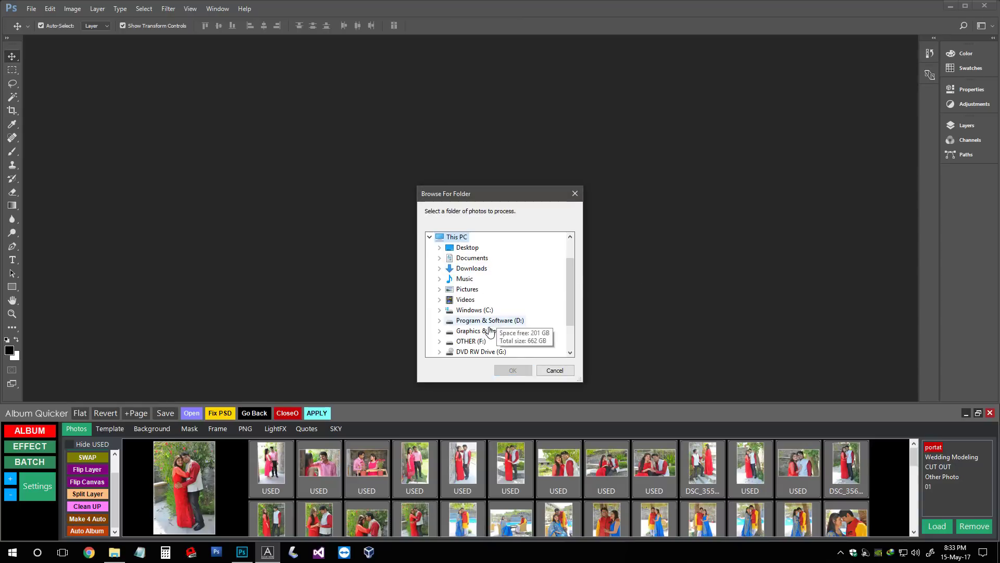
scroll(490, 334, down, 1)
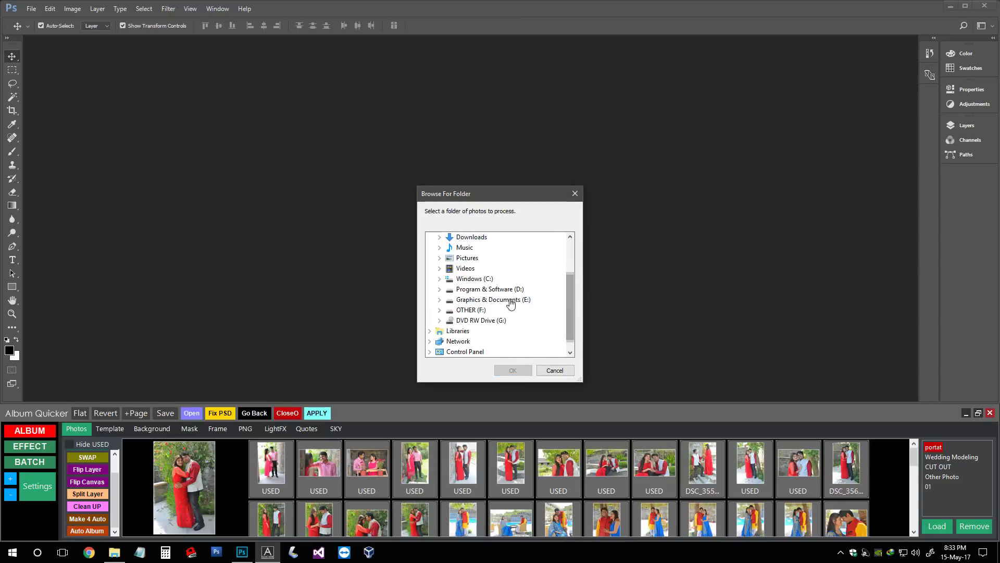
double_click(516, 302)
scroll(517, 306, down, 1)
double_click(488, 289)
double_click(503, 309)
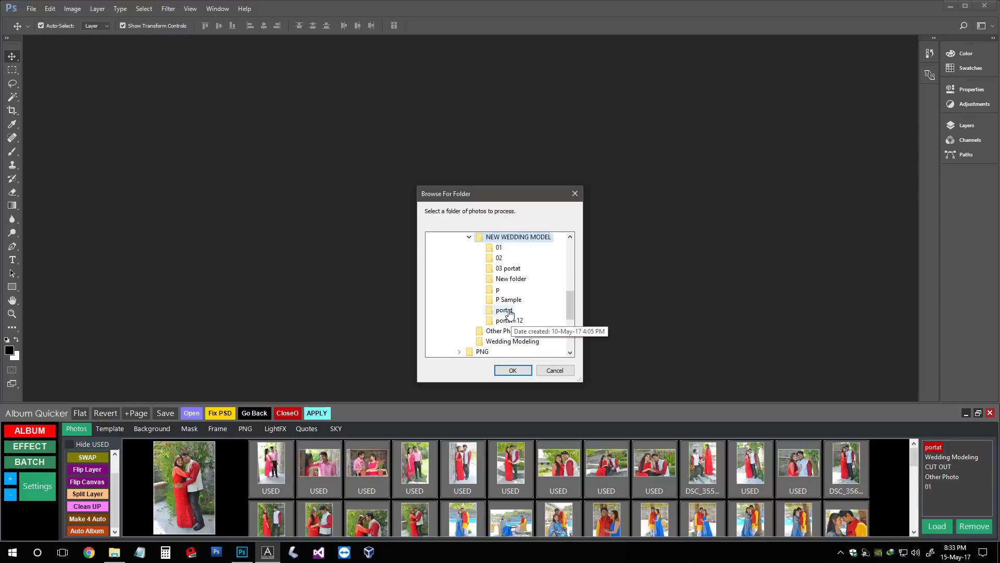
click(504, 310)
click(512, 368)
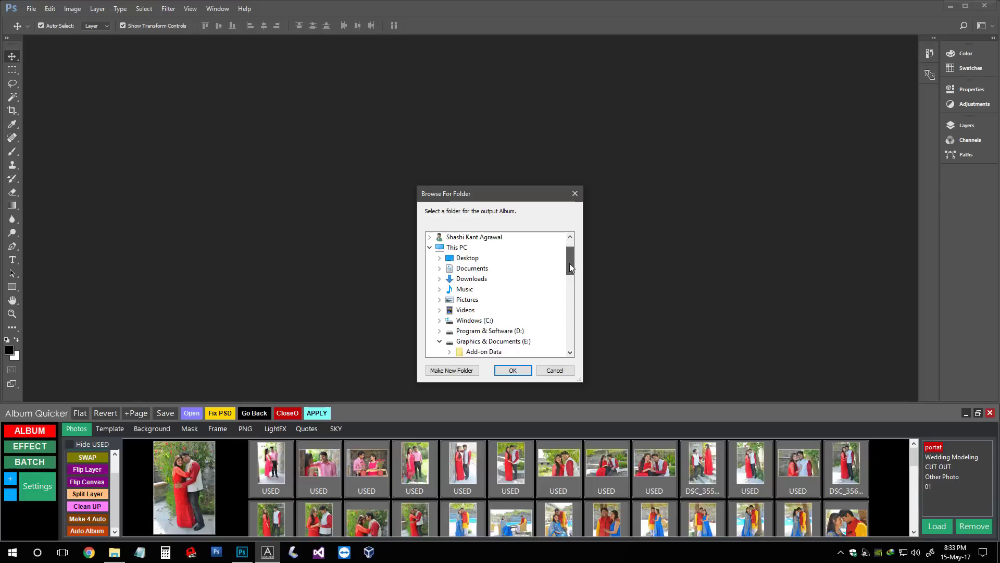
- Create a new Desktop folder named My Auto Album and confirm it as the output folder
drag(570, 262, 570, 245)
click(467, 278)
click(462, 371)
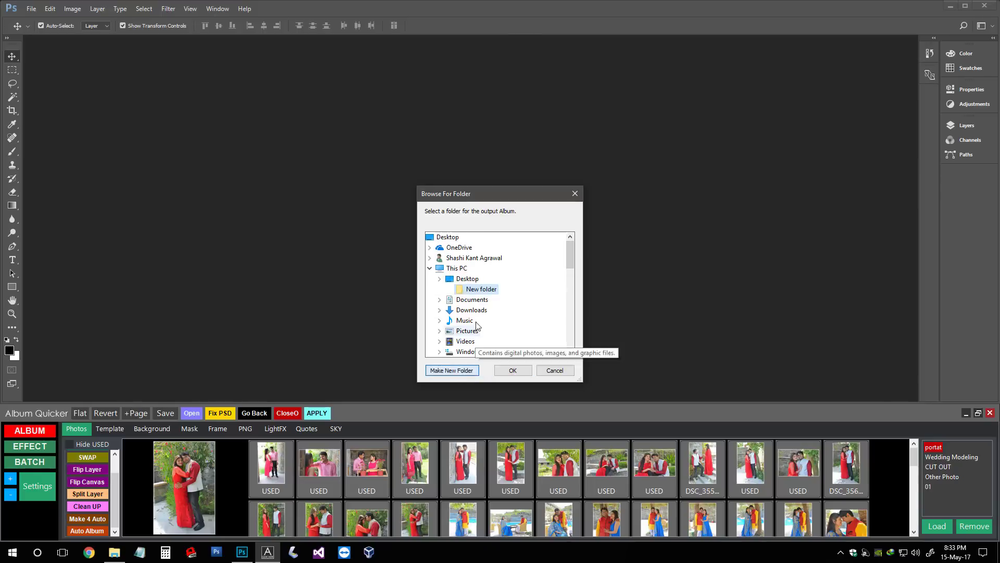
right_click(480, 289)
click(517, 504)
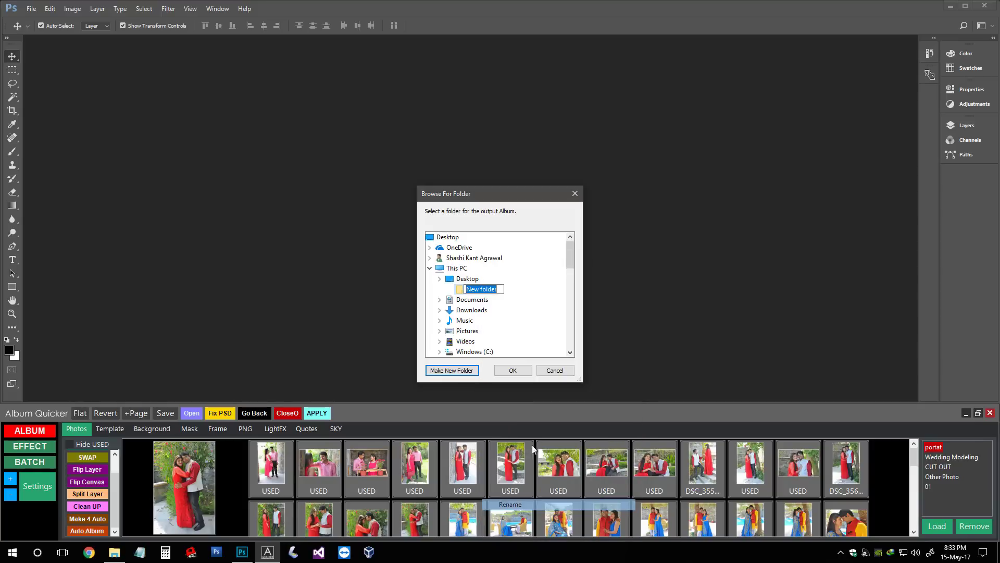
text(My Auto Album)
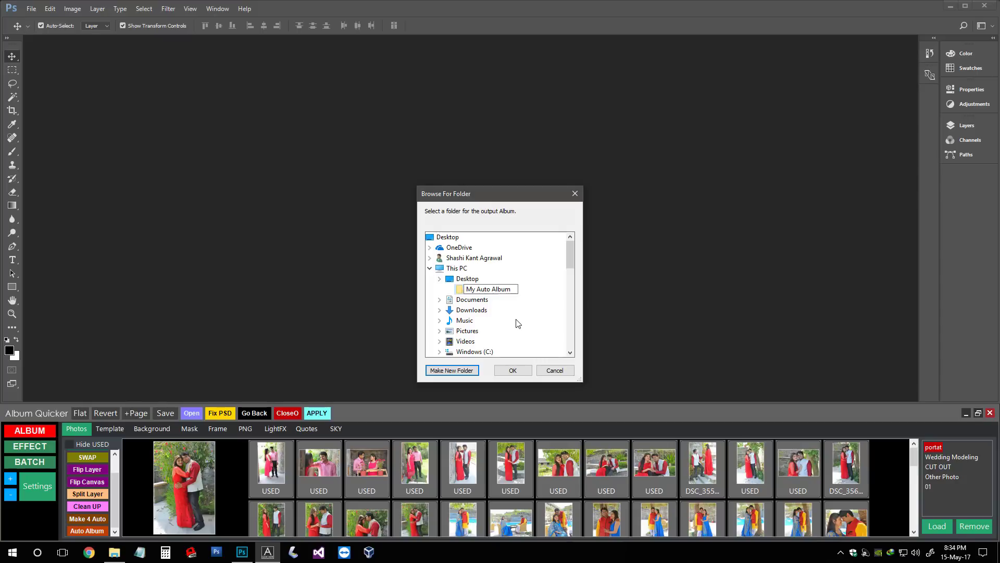
key(Return)
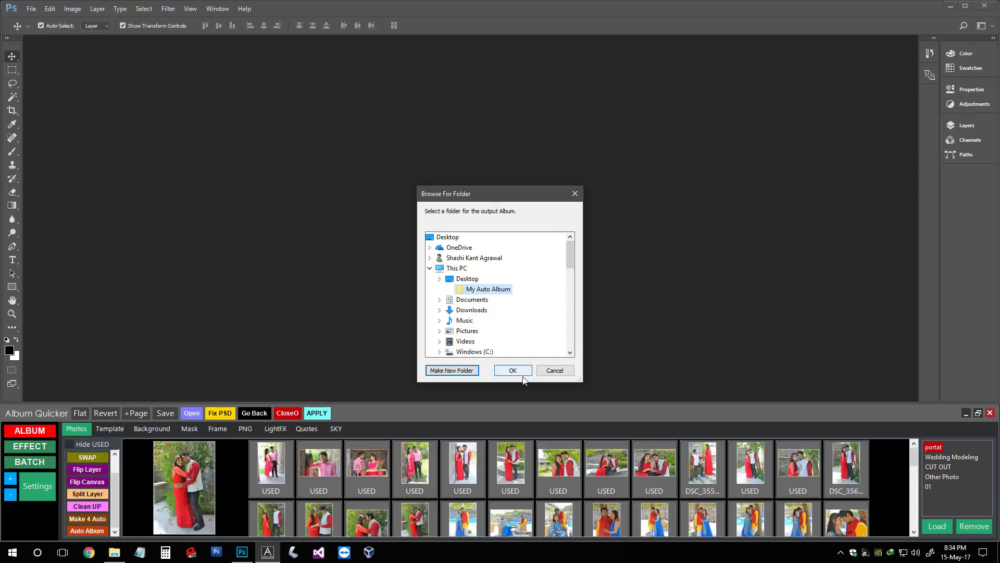
click(513, 370)
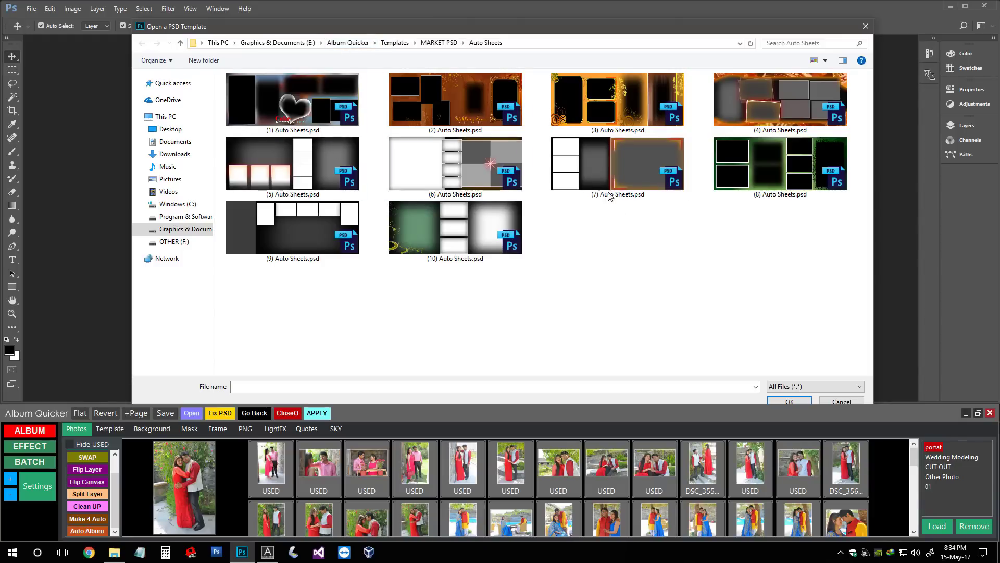
- Open the heart template (1) Auto Sheets.psd from the template picker to build the first page
right_click(710, 263)
mouse_move(770, 267)
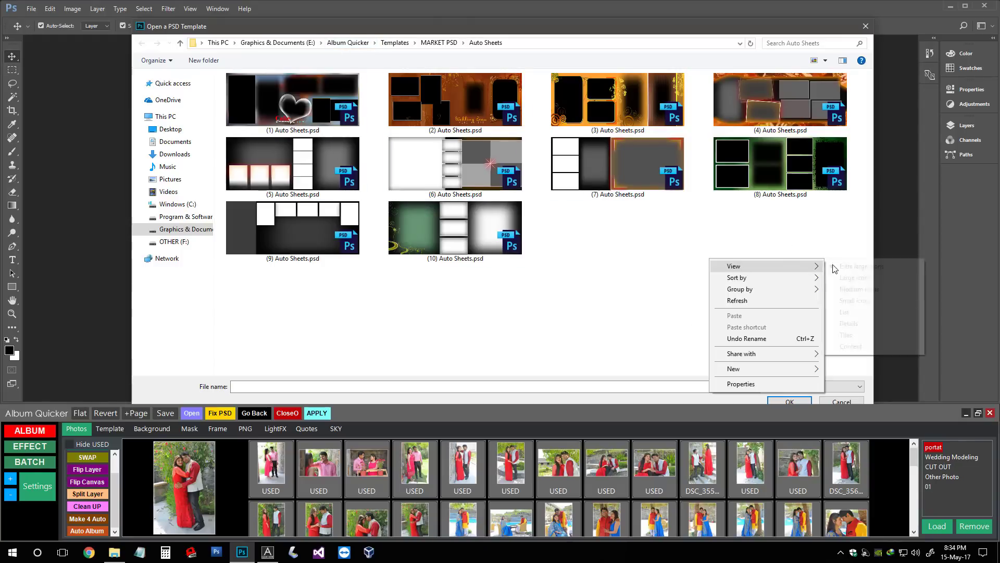
click(861, 267)
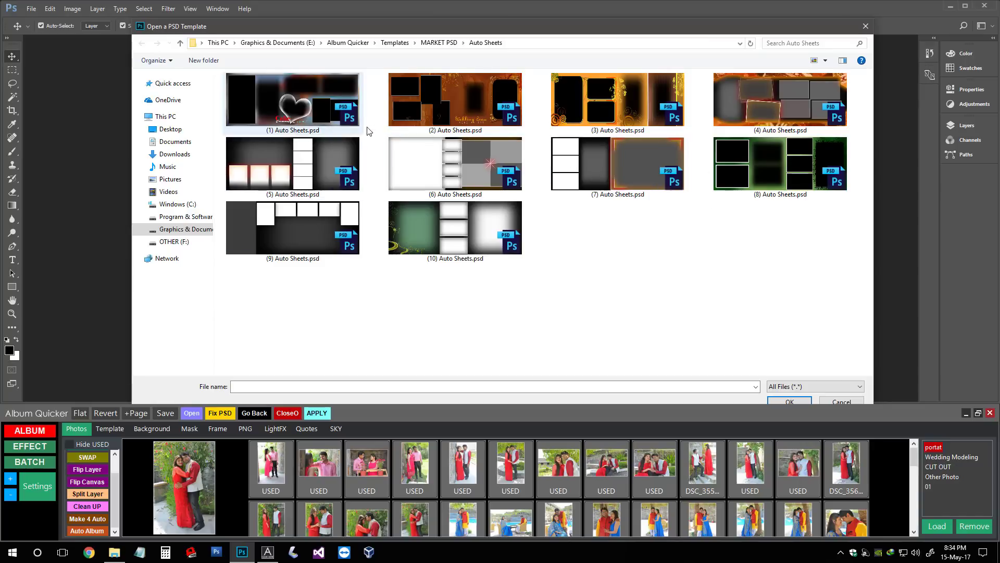
click(423, 125)
click(323, 114)
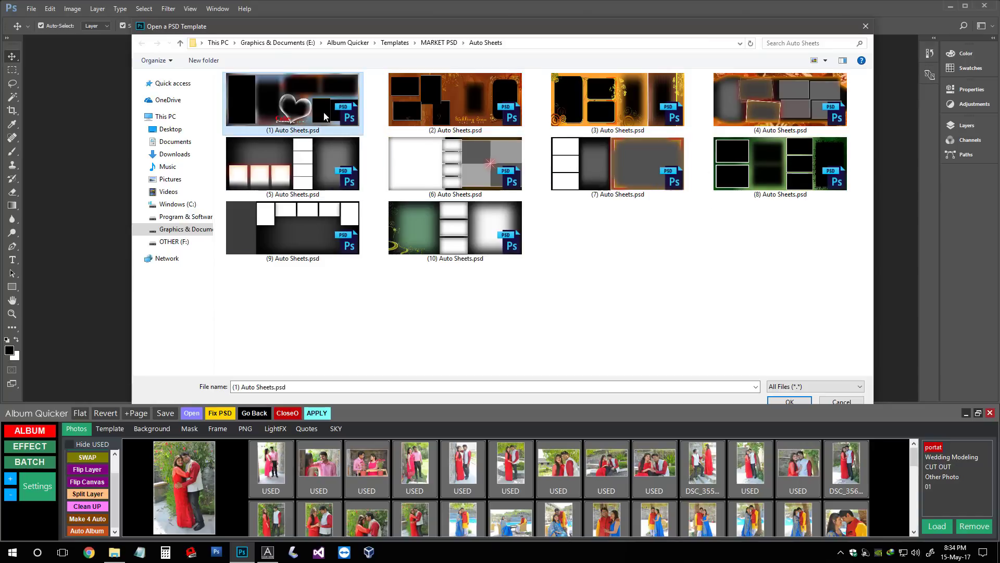
double_click(286, 116)
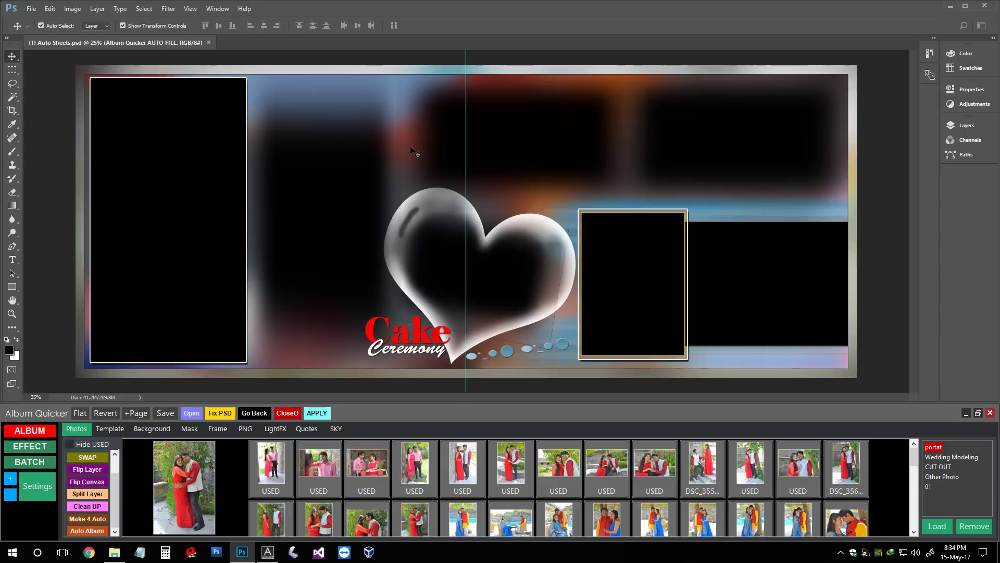
mouse_move(412, 152)
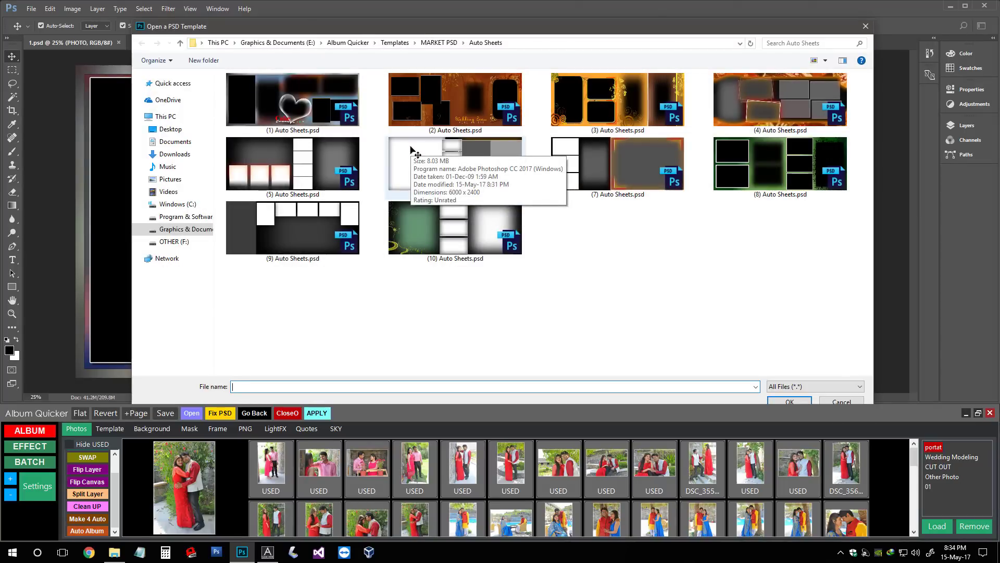
- Generate album pages from templates (3), (2), (6) and (4) Auto Sheets
mouse_move(269, 27)
mouse_down()
mouse_move(324, 77)
mouse_move(305, 167)
mouse_move(346, 100)
mouse_up()
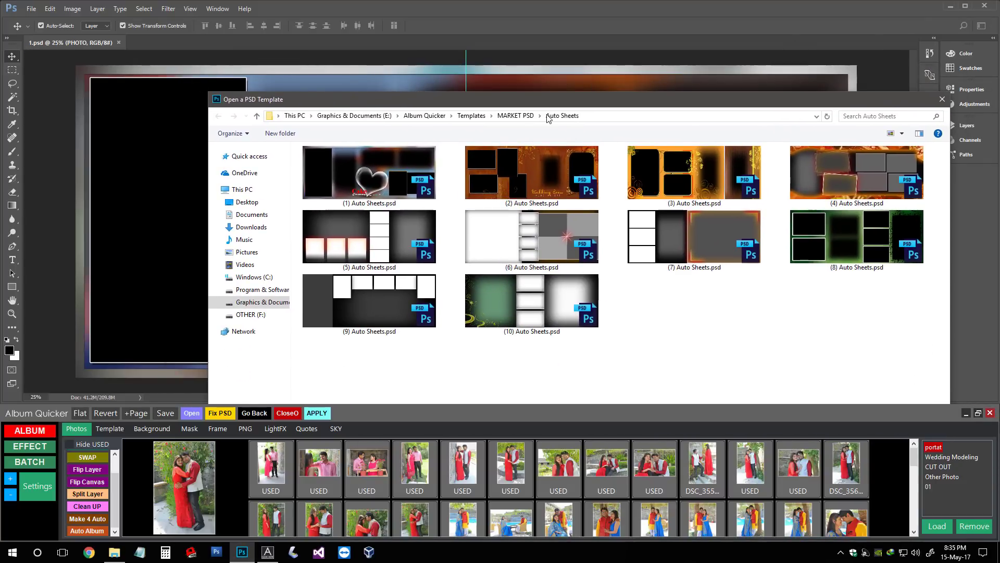
drag(568, 99, 618, 72)
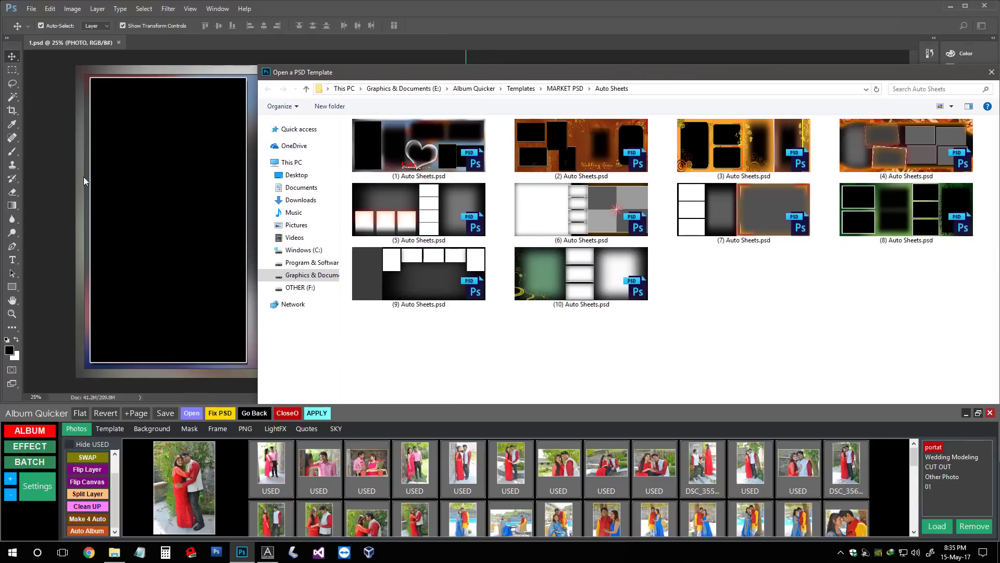
drag(442, 72, 277, 48)
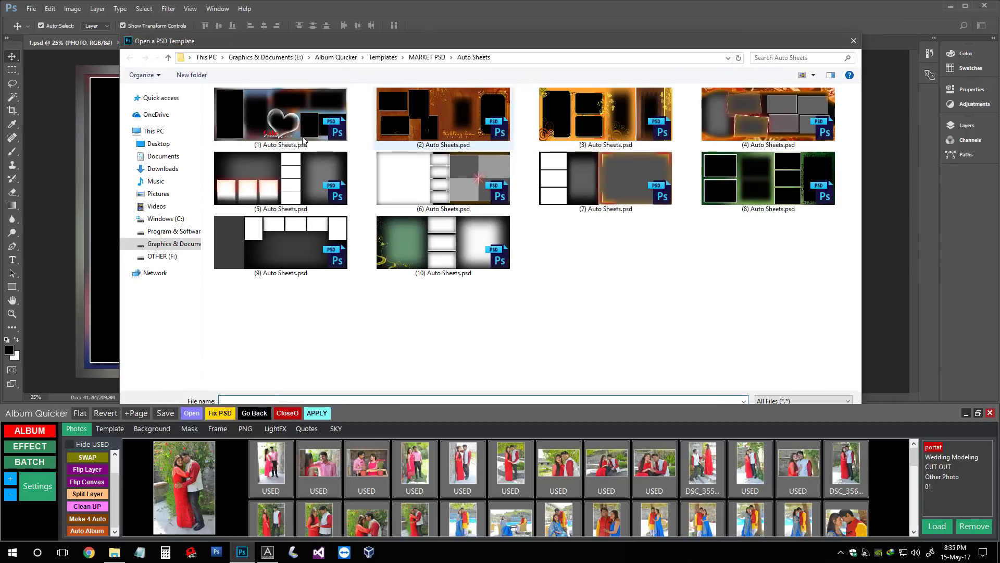
click(313, 117)
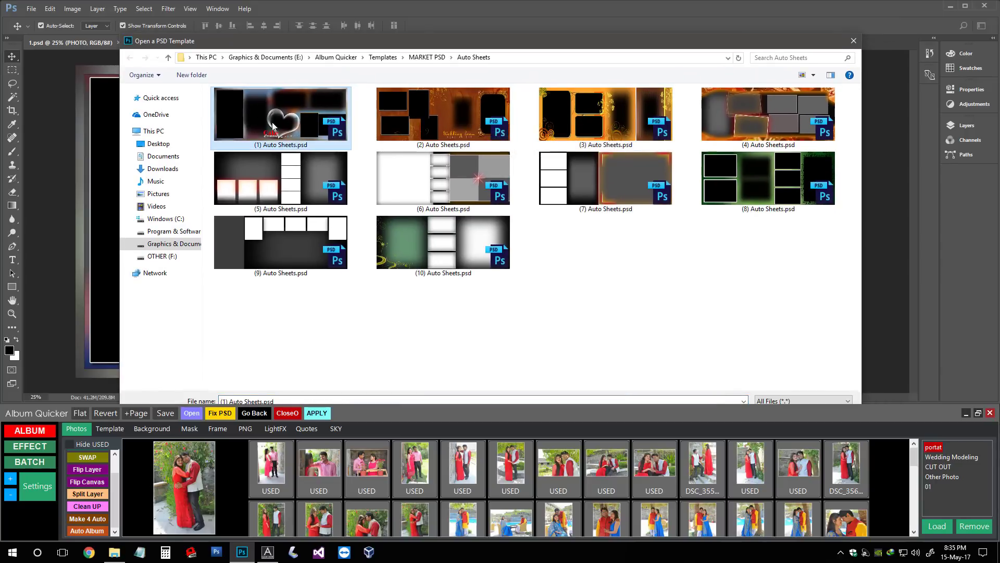
click(583, 124)
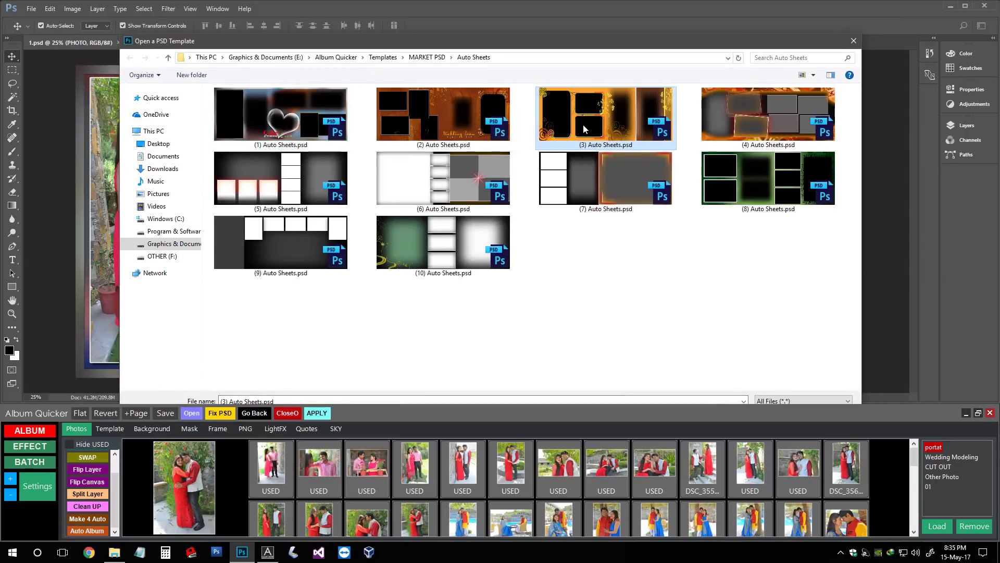
double_click(575, 131)
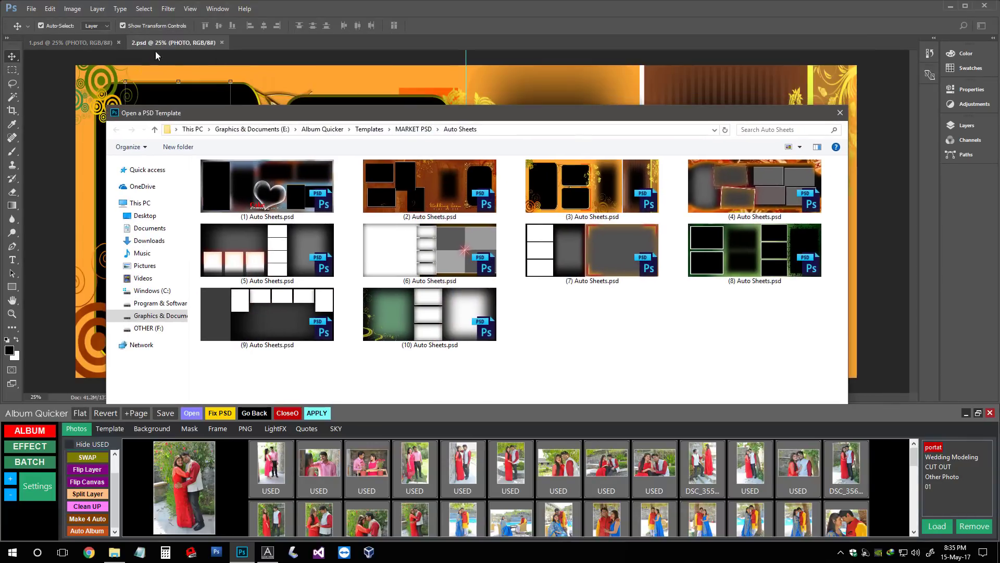
double_click(417, 161)
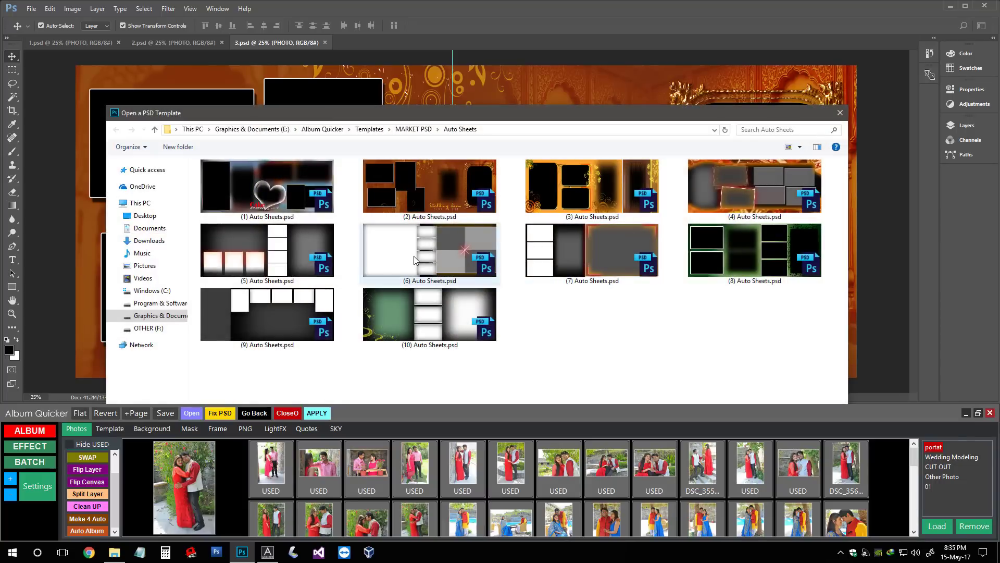
double_click(414, 259)
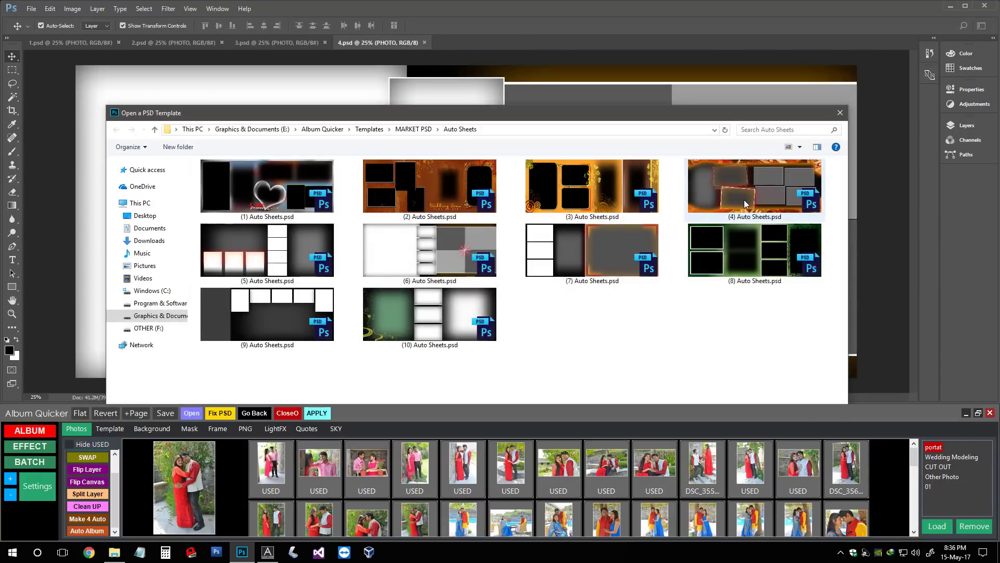
double_click(739, 198)
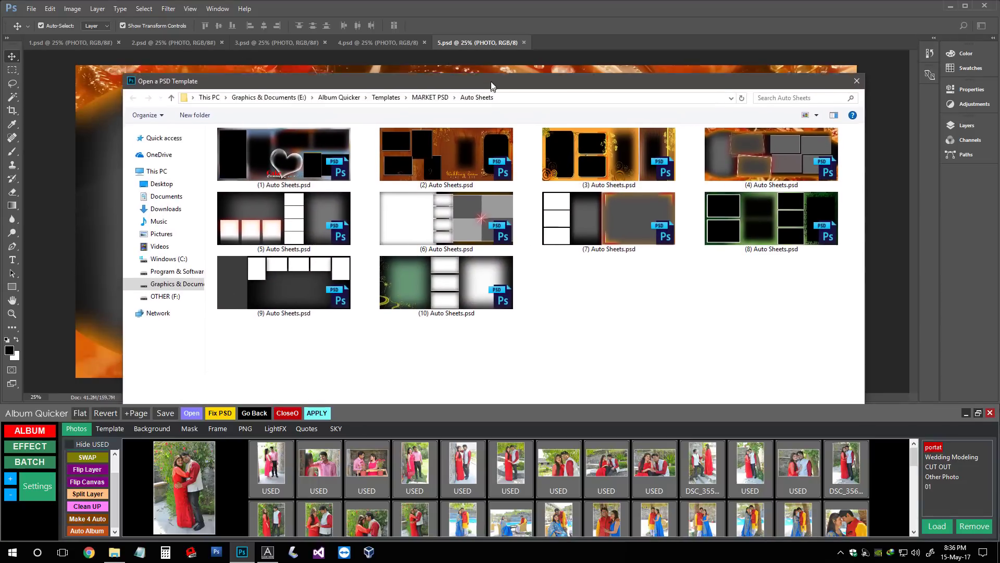
- Generate the remaining pages from (7), (5) and two more templates, reaching 9.psd
drag(491, 85, 486, 62)
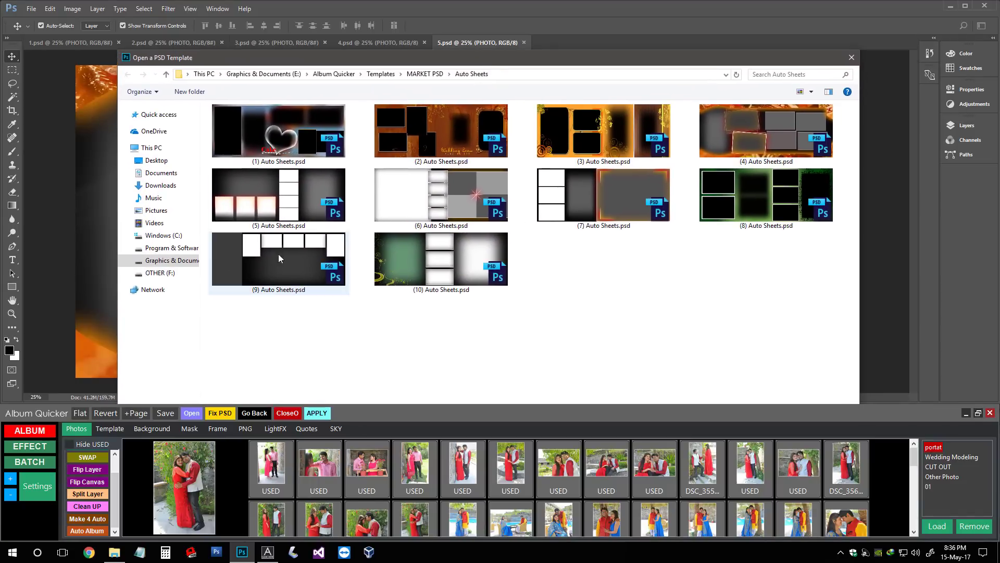
mouse_move(603, 197)
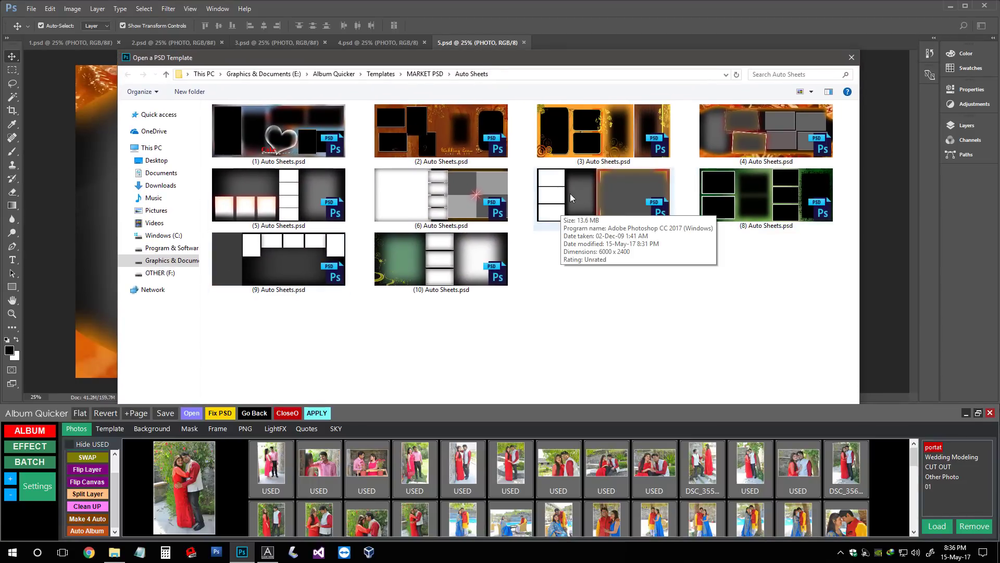
double_click(570, 192)
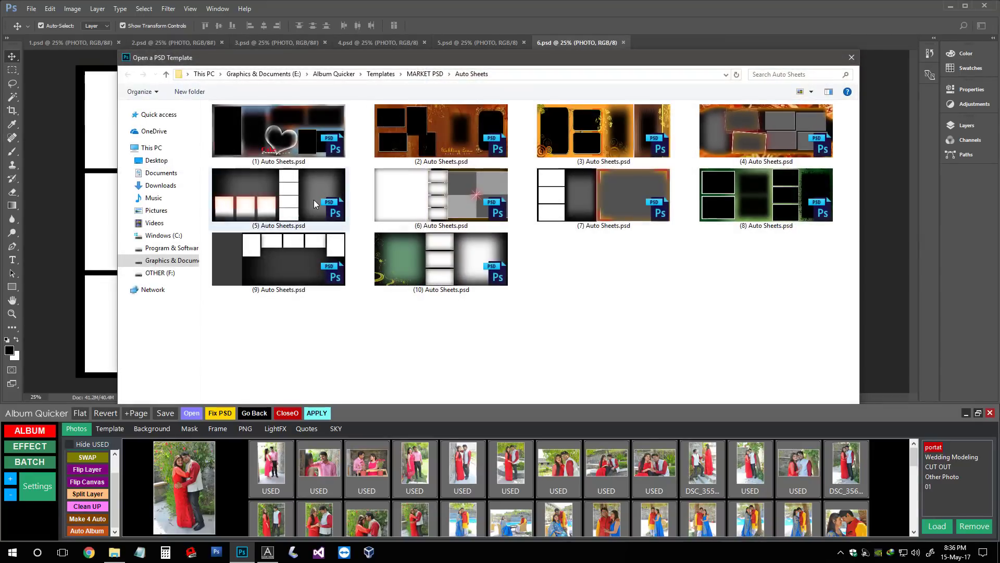
double_click(314, 199)
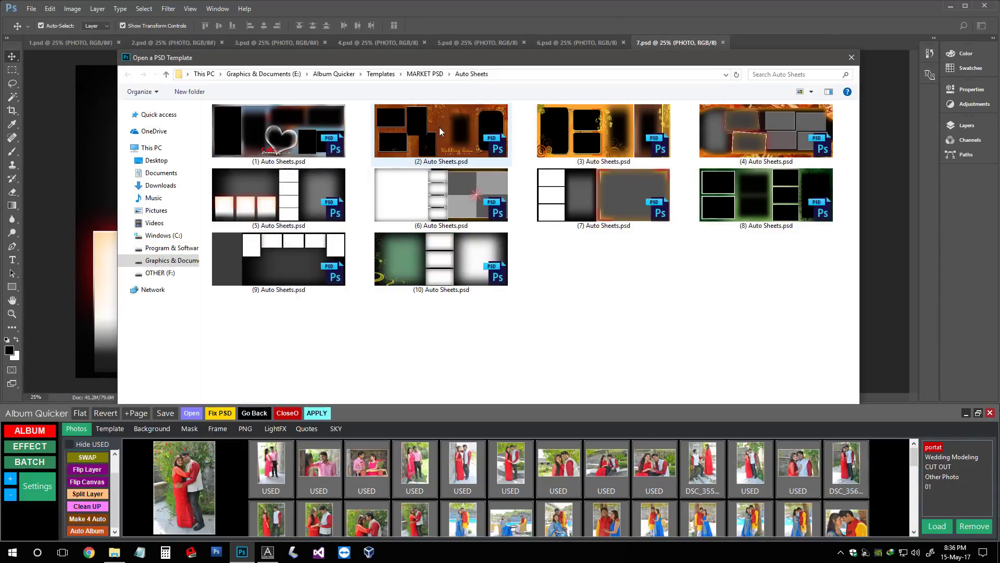
double_click(430, 115)
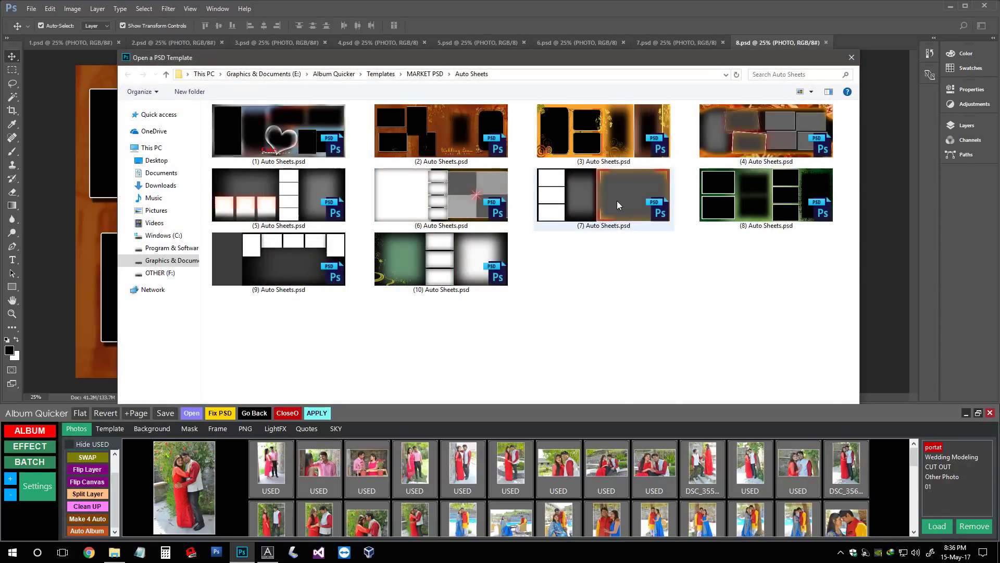
double_click(758, 203)
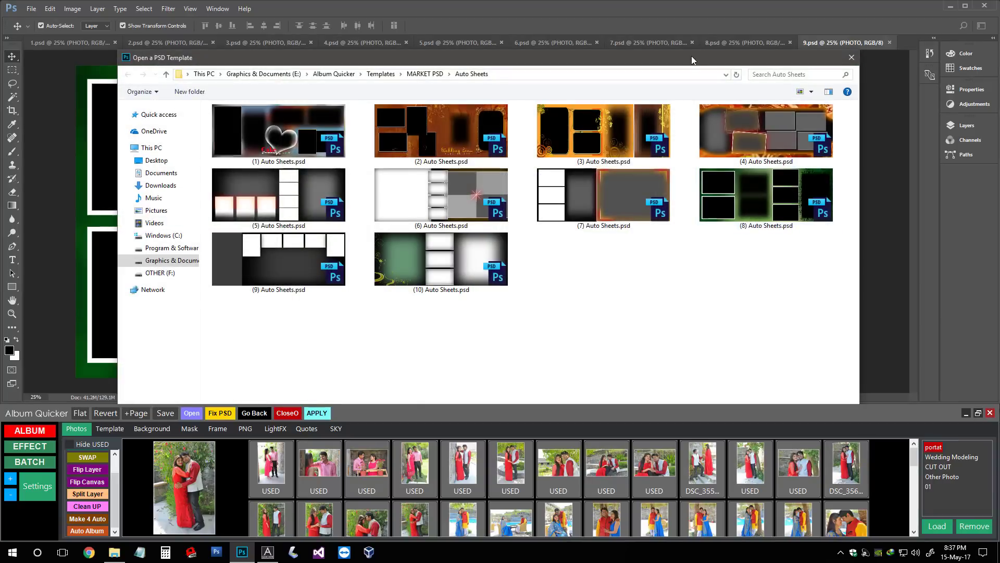
mouse_move(692, 56)
mouse_down()
mouse_move(702, 46)
mouse_move(687, 40)
mouse_up()
- Close the template picker, review pages 1.psd–4.psd, return to 9.psd and glance at the File menu
click(852, 40)
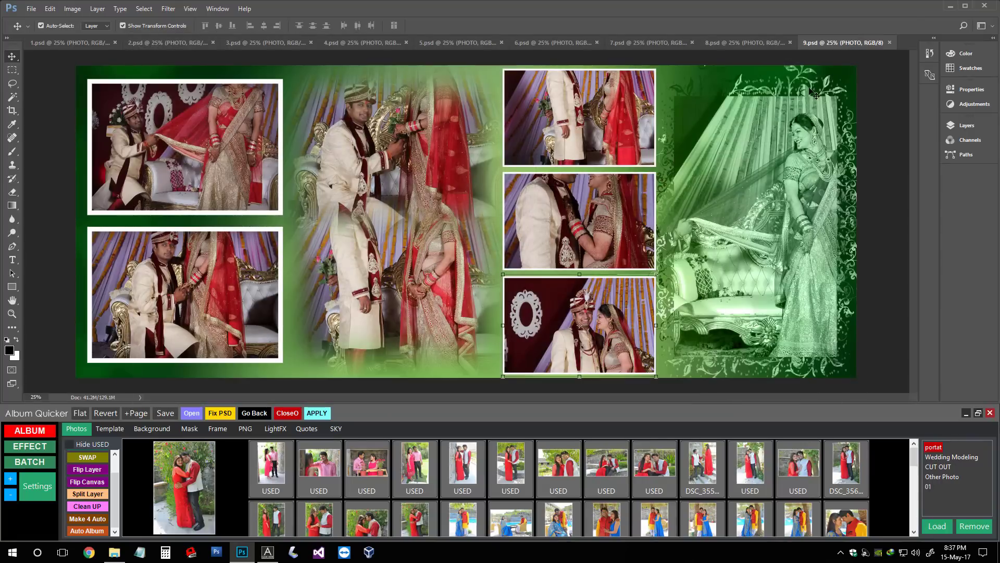
click(57, 48)
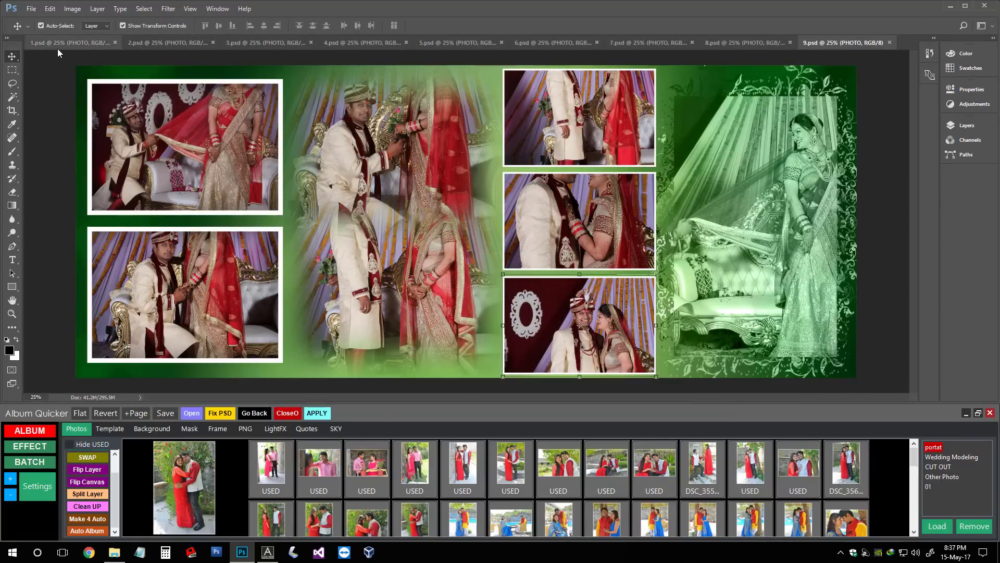
click(844, 42)
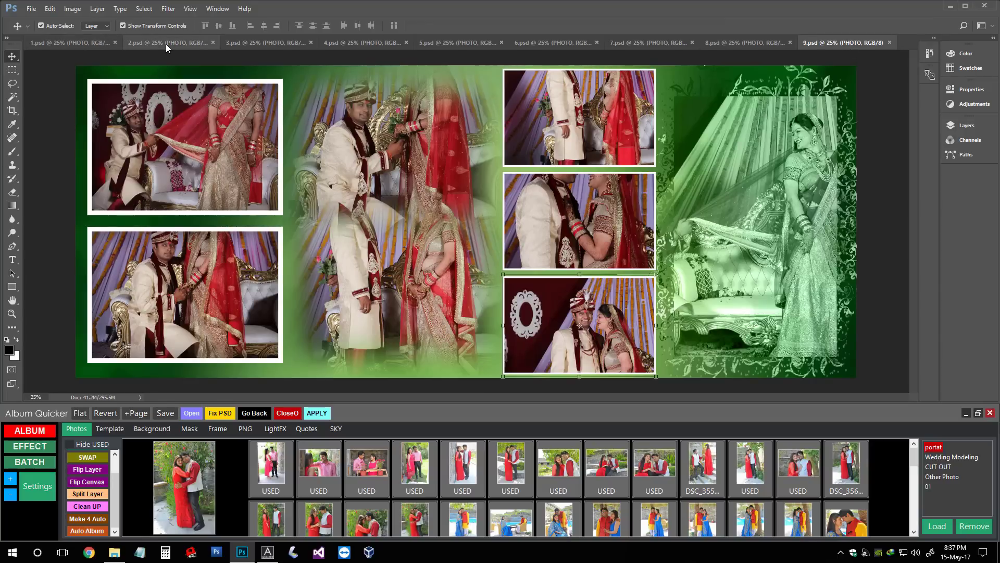
click(150, 42)
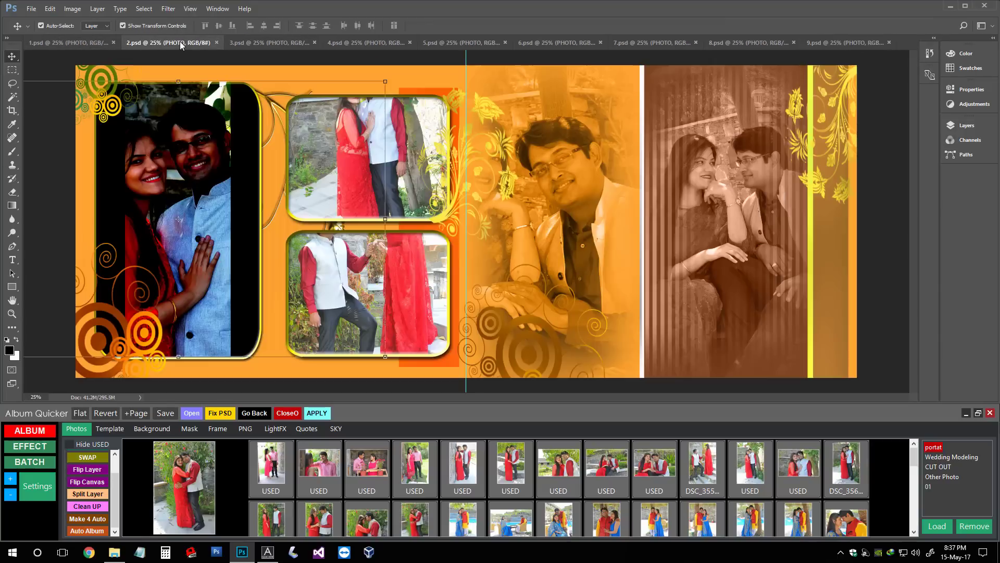
click(256, 41)
click(364, 43)
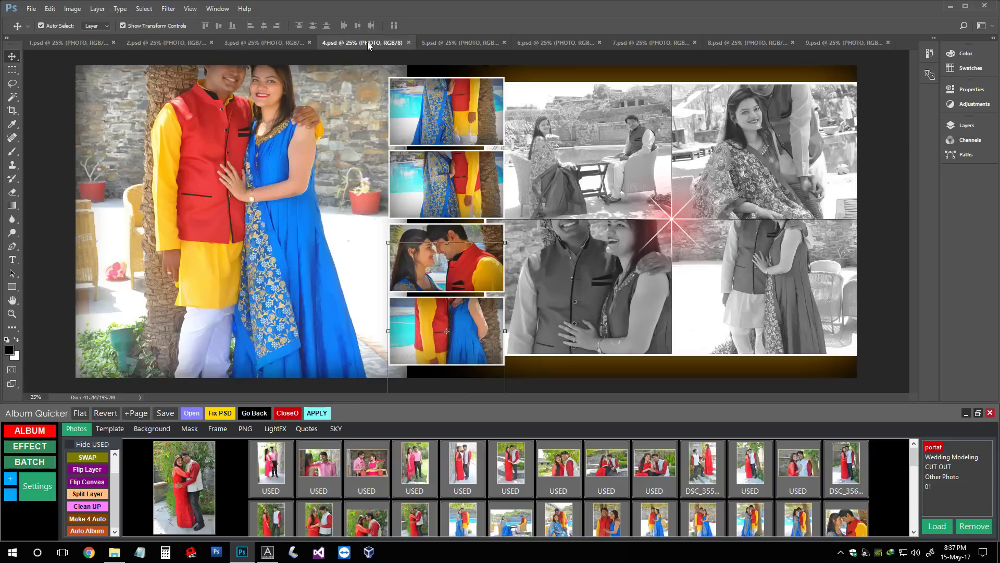
click(815, 42)
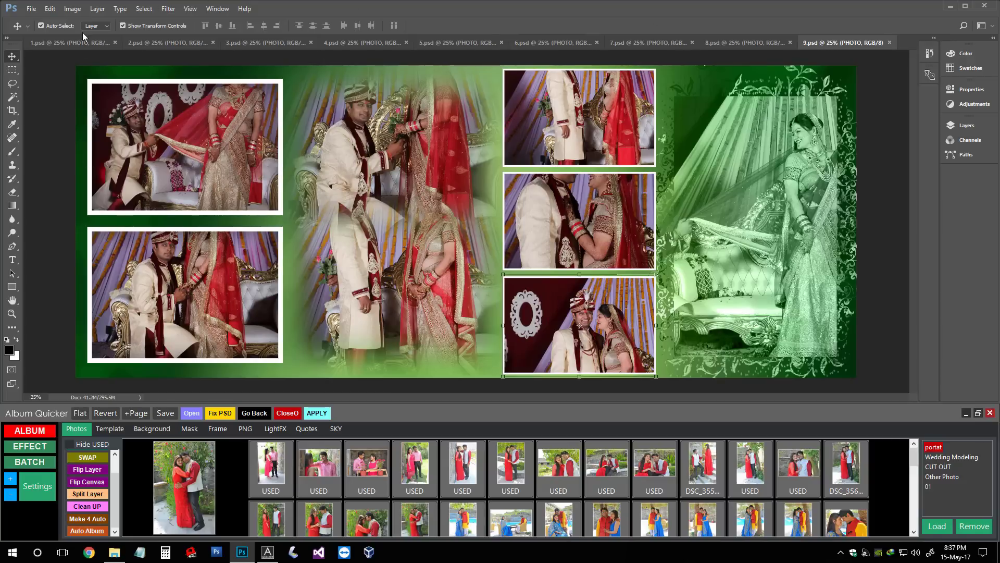
click(32, 9)
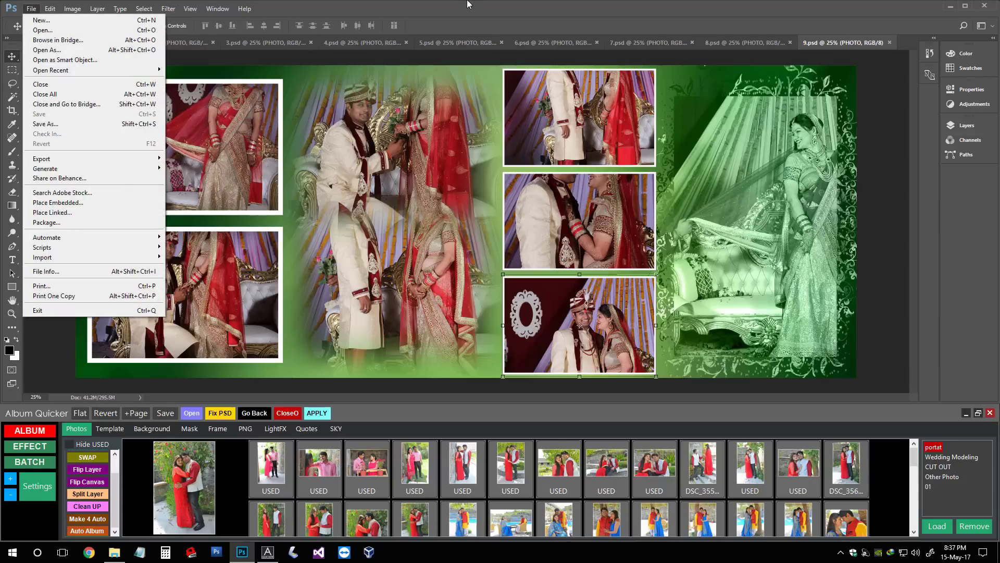
click(471, 155)
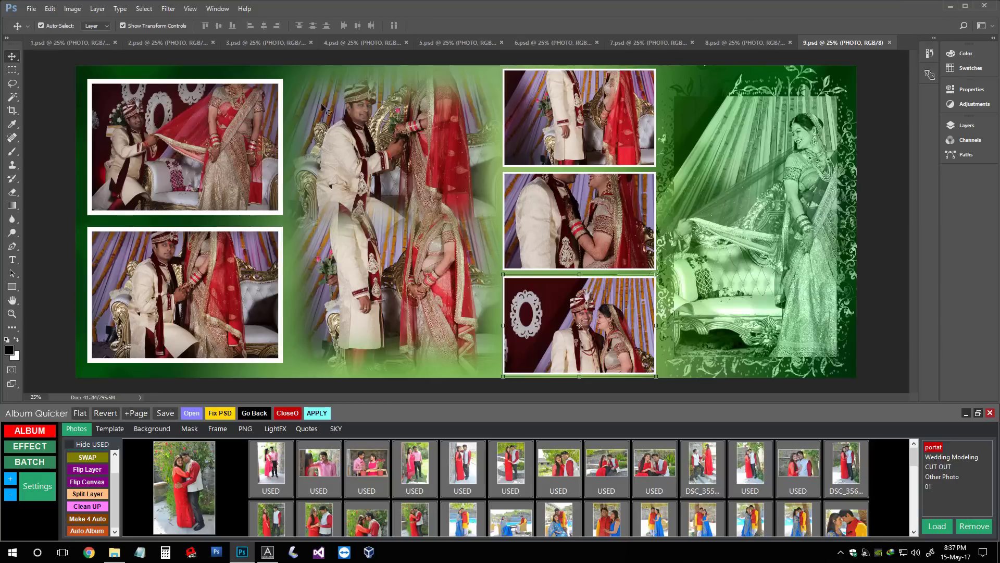
click(950, 7)
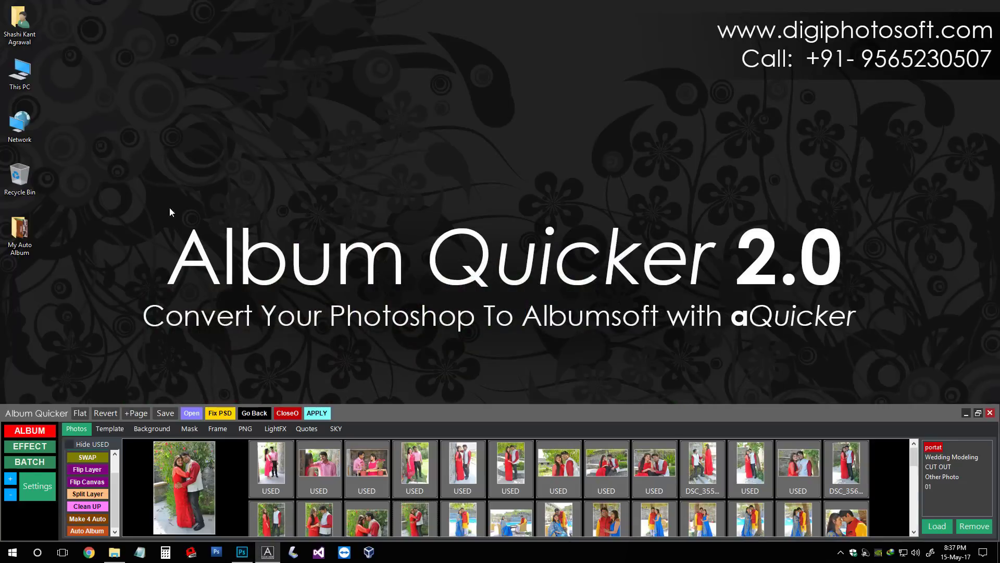
double_click(19, 224)
right_click(532, 310)
mouse_move(556, 316)
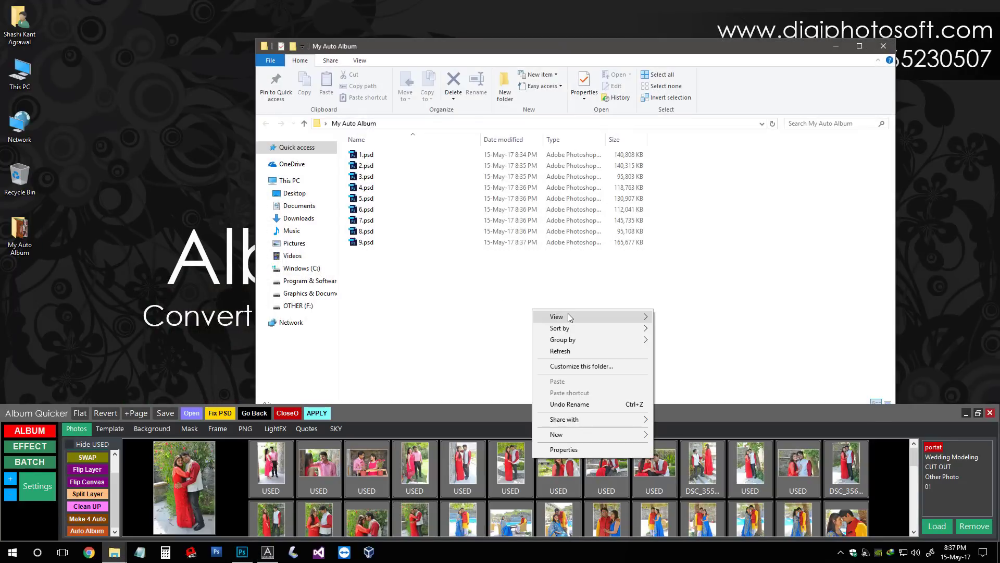
click(732, 324)
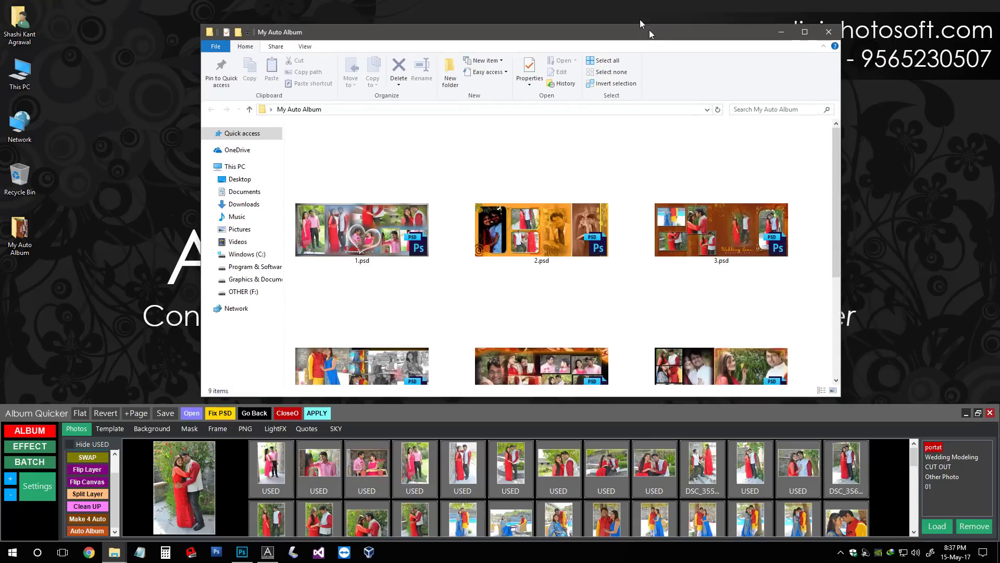
drag(703, 49, 633, 19)
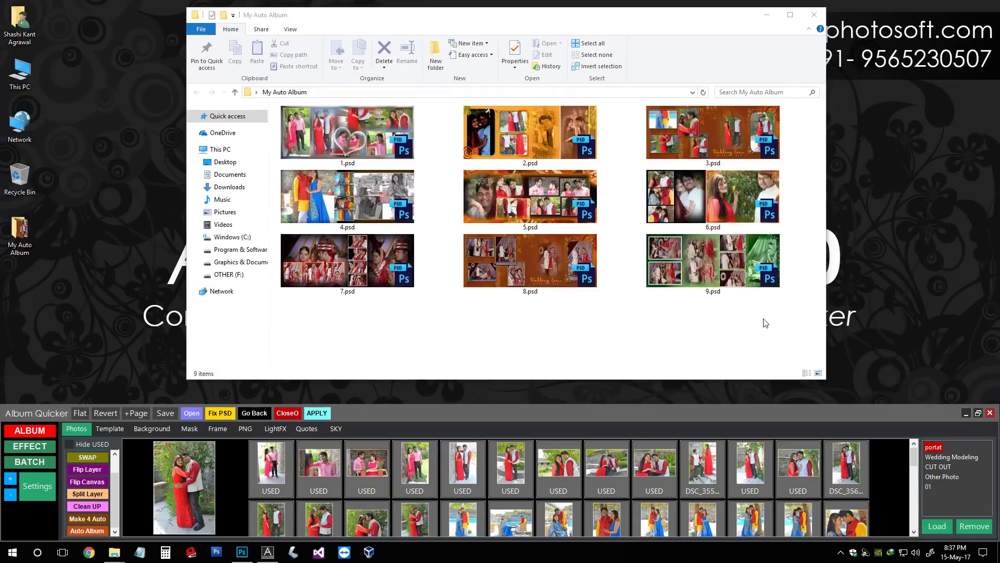
drag(765, 319, 315, 128)
click(814, 15)
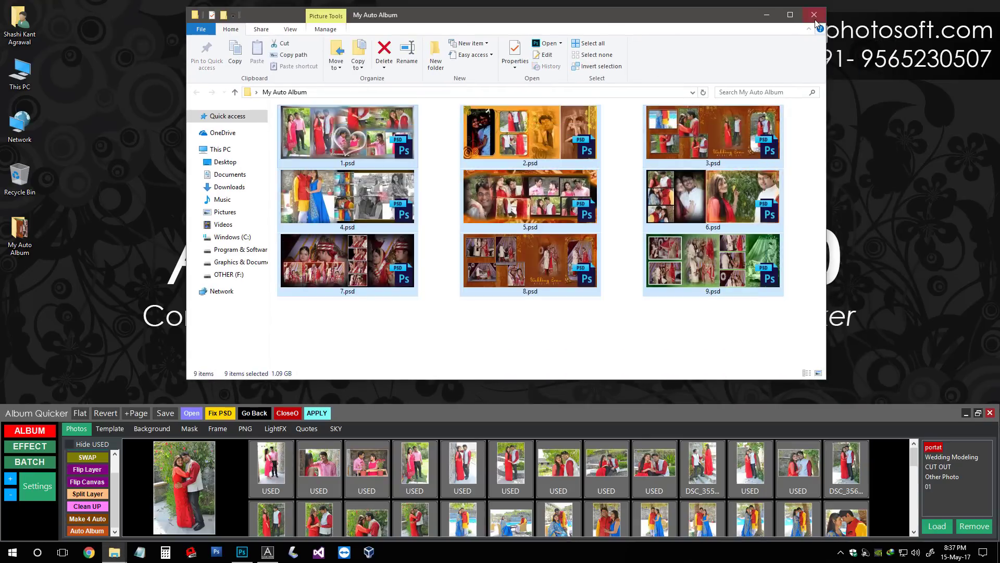
click(255, 557)
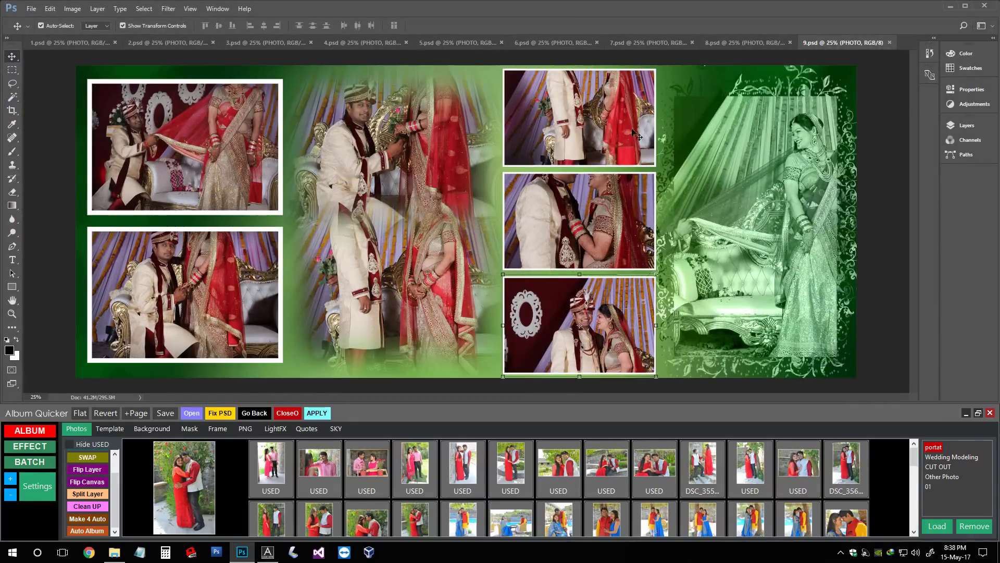
- Shift the top-right, middle-right, top-left and bottom-left photos down within their frames
click(562, 89)
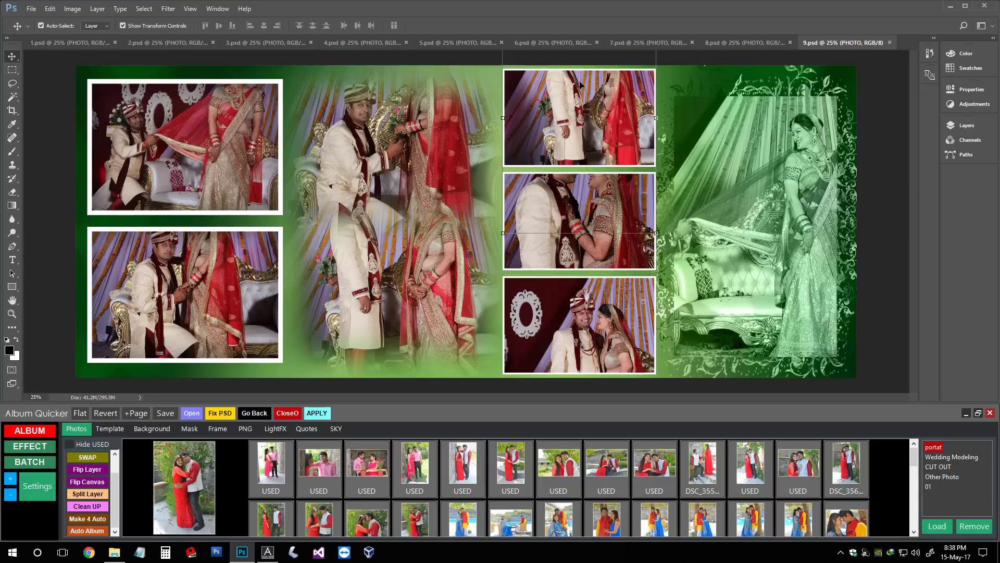
drag(593, 93, 593, 136)
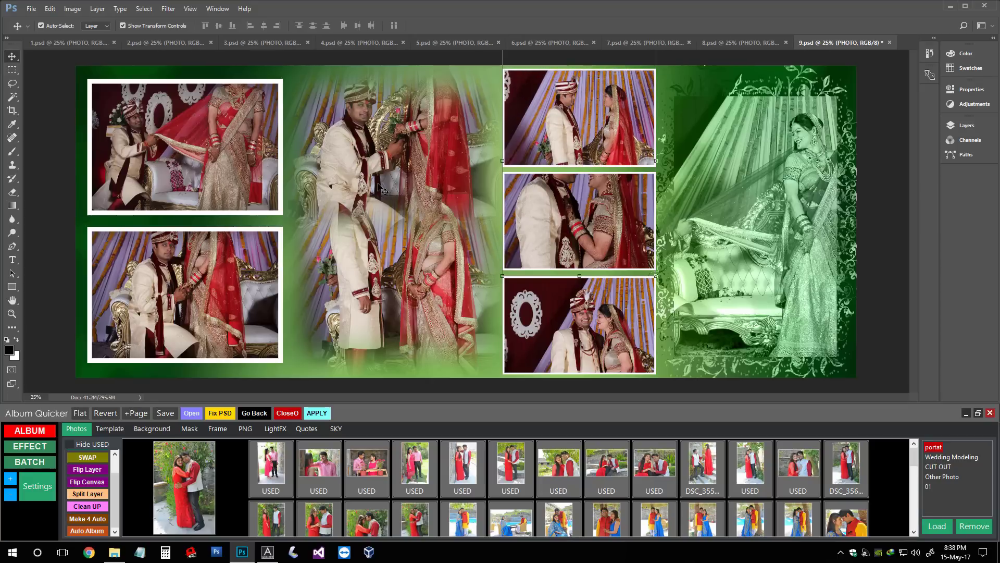
click(614, 203)
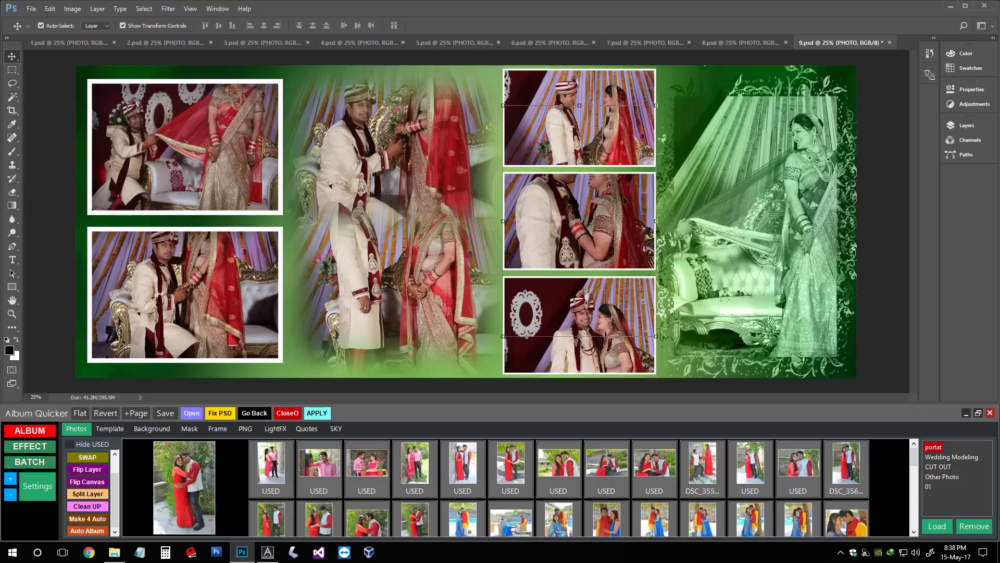
drag(610, 169, 610, 224)
click(174, 123)
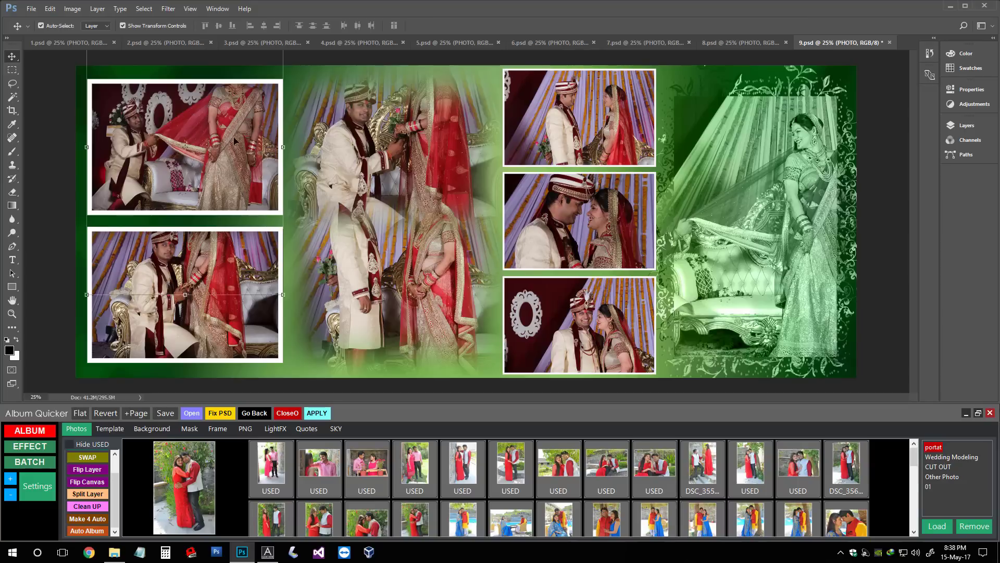
drag(234, 140, 236, 162)
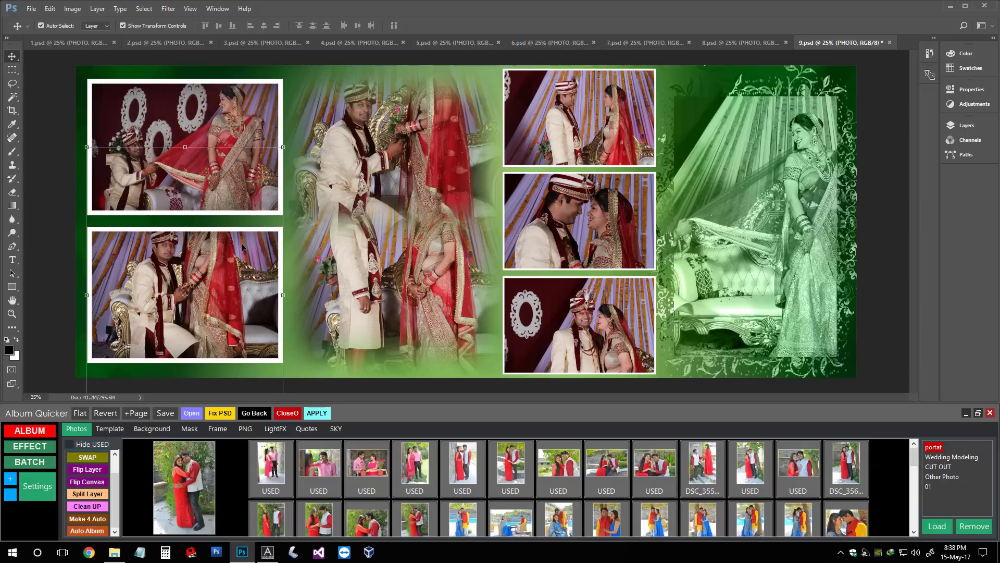
drag(241, 257, 241, 296)
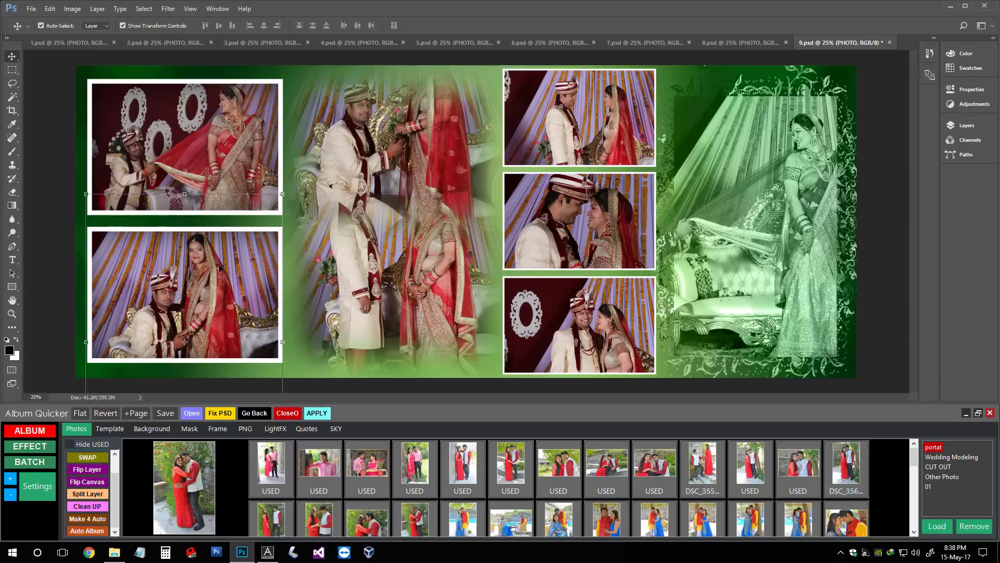
- Move the centre couple photo lower, then scale and rotate it with Free Transform
click(435, 139)
drag(434, 140, 442, 168)
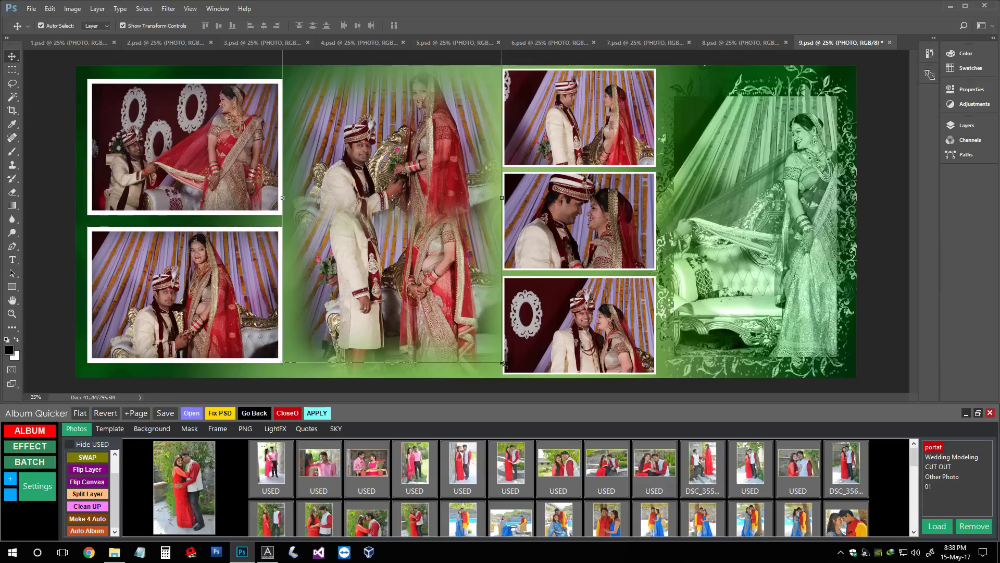
key(ctrl+t)
drag(426, 147, 430, 169)
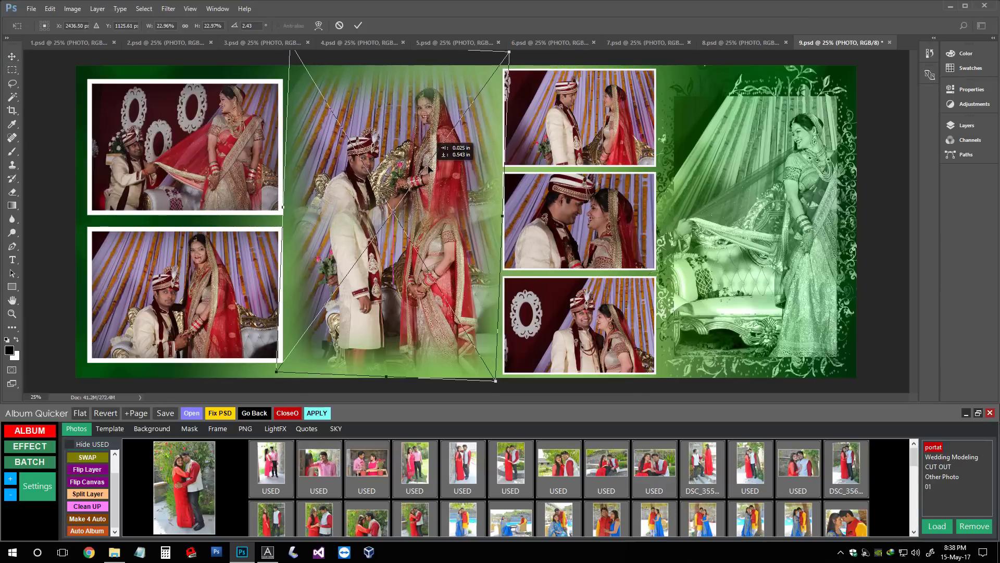
key(Return)
- Place a second standing-couple photo in the centre and shift the bride photo slightly left
click(189, 430)
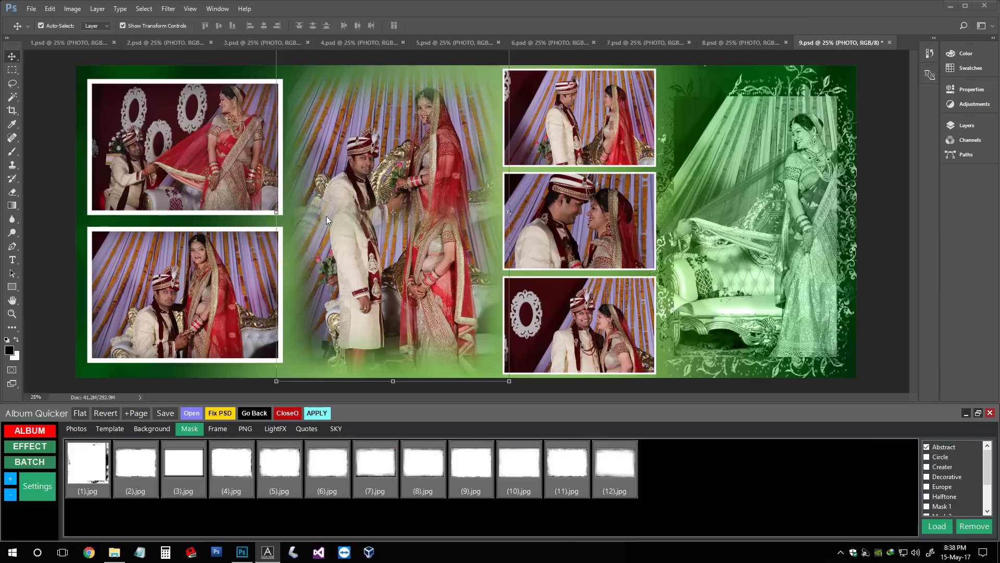
drag(420, 266, 421, 283)
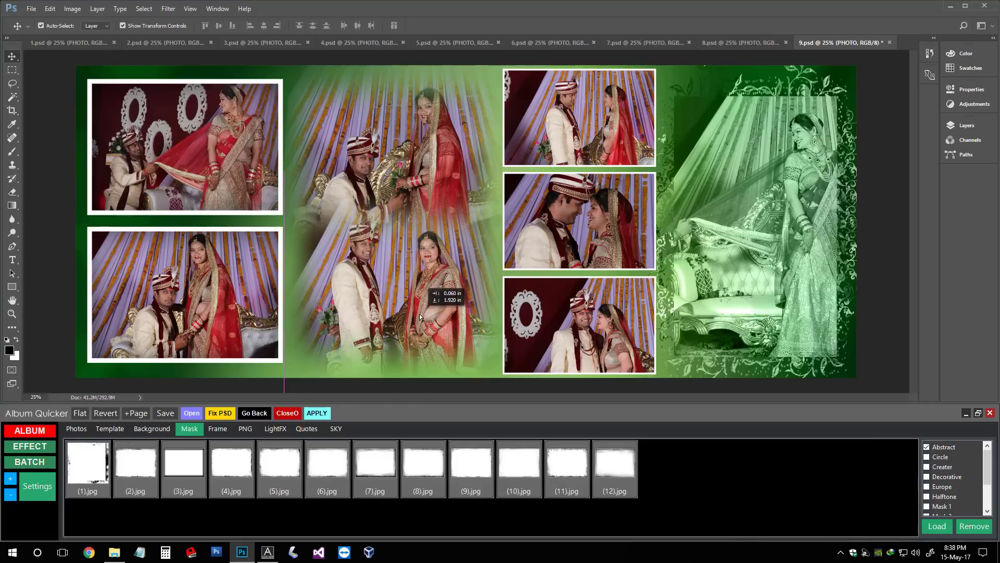
click(459, 106)
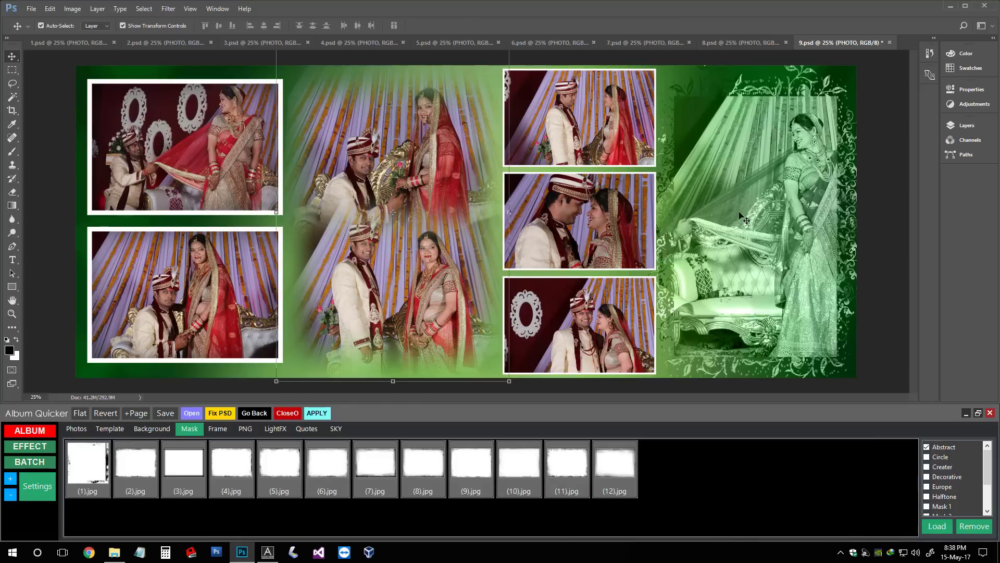
mouse_move(740, 213)
mouse_down()
mouse_move(729, 210)
mouse_move(772, 206)
mouse_up()
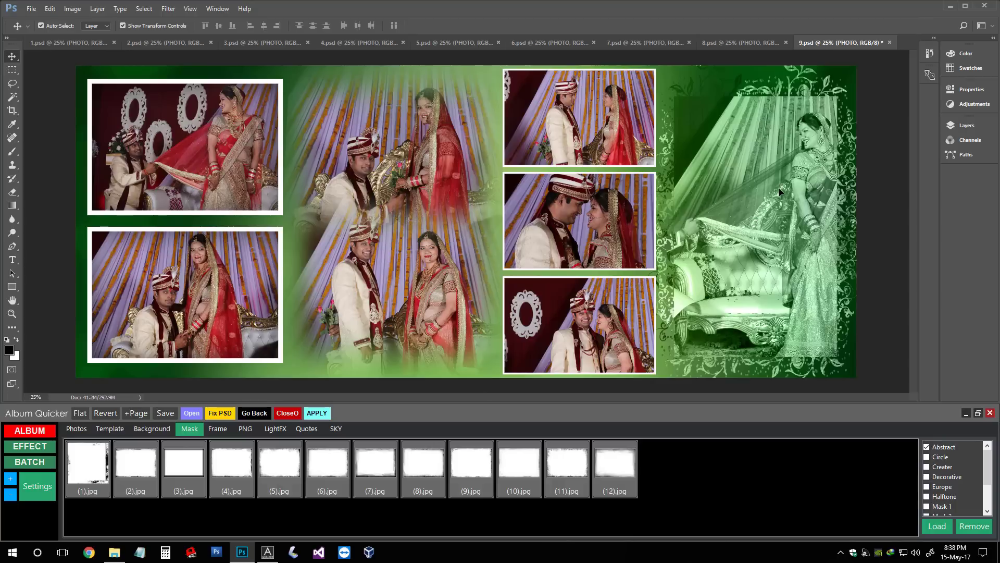
- Swap the right-page photo for a groom-and-bride close-up using Album Quicker's SWAP, then nudge it left
shift+click(610, 219)
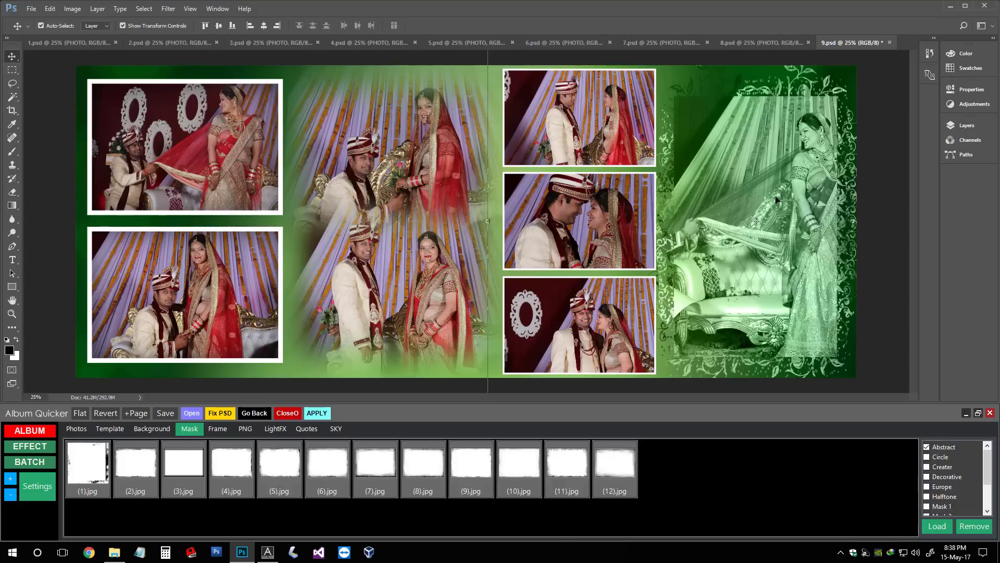
click(621, 208)
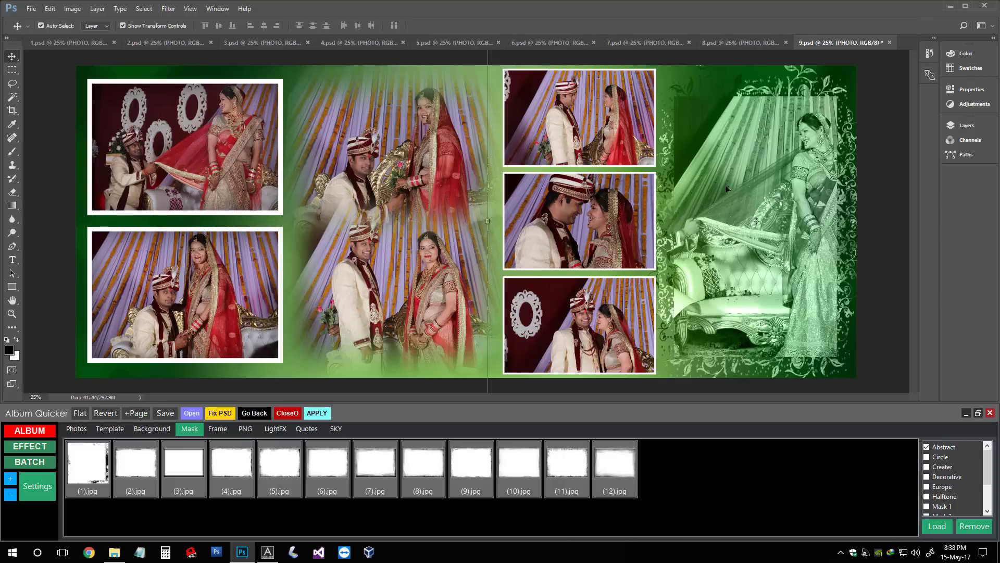
shift+click(559, 338)
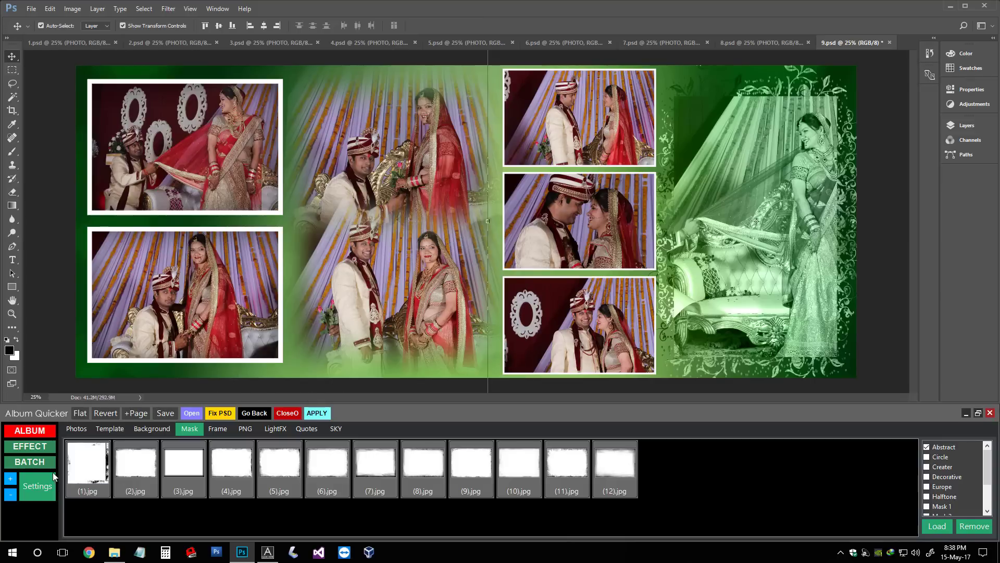
click(76, 428)
click(88, 457)
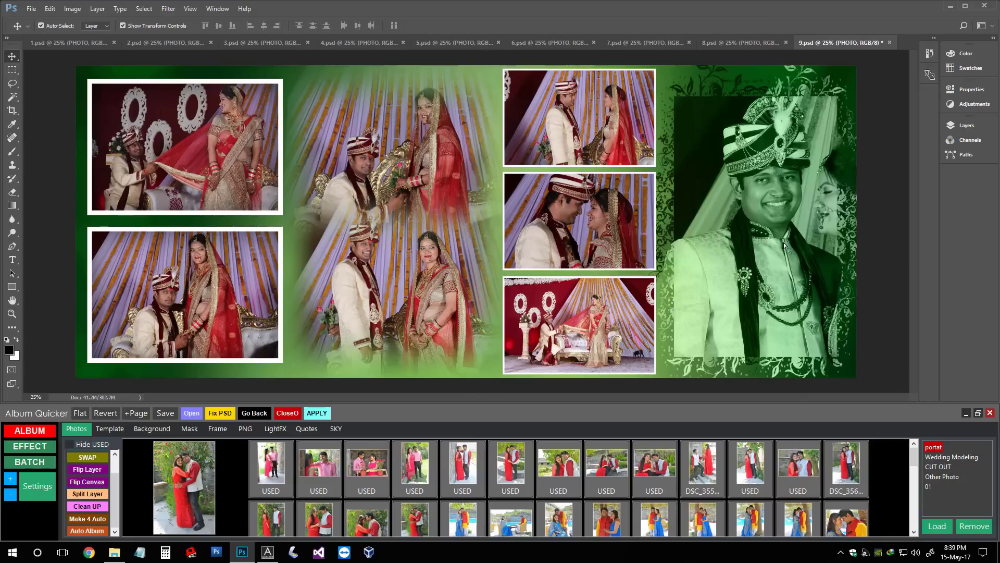
drag(756, 239, 744, 241)
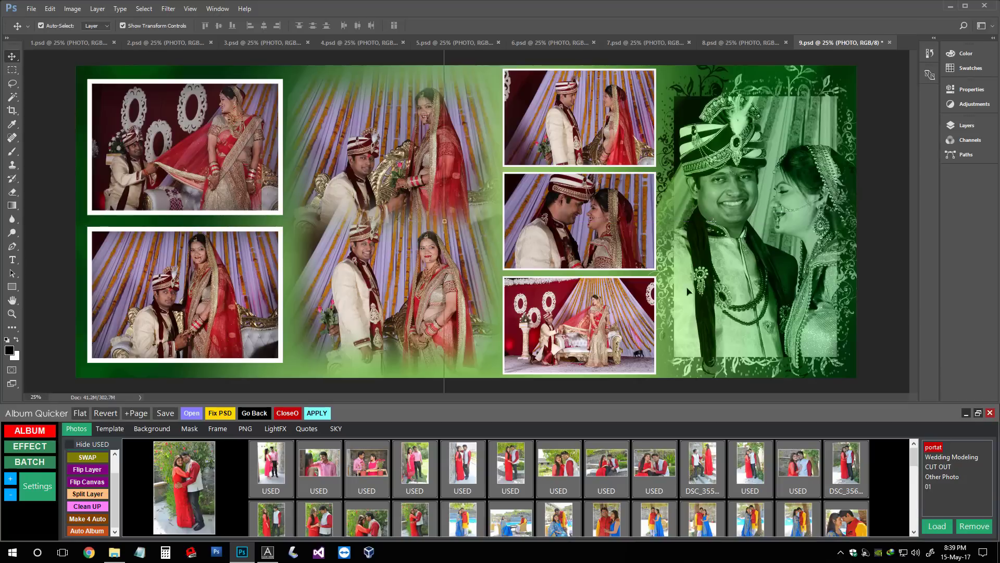
click(599, 325)
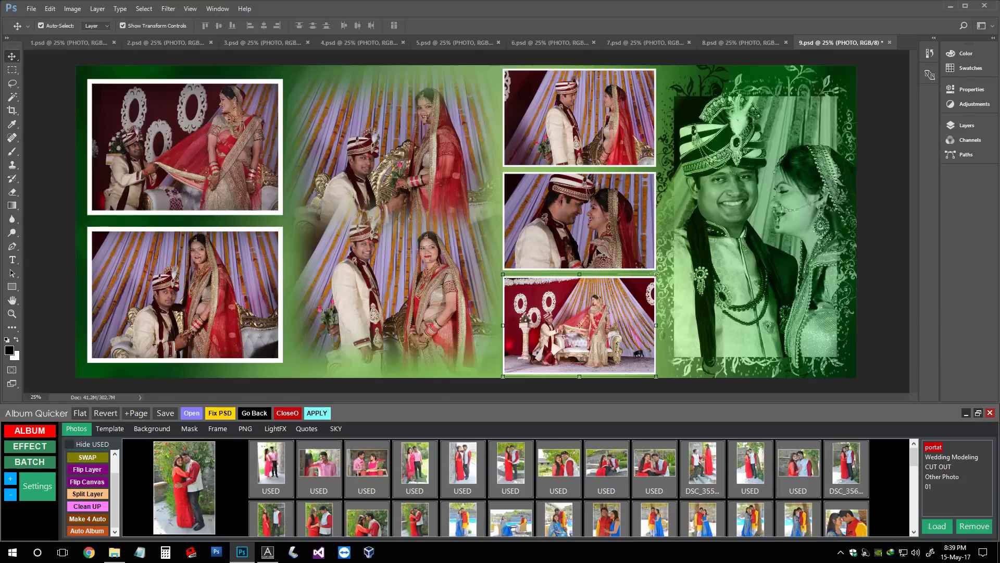
click(180, 138)
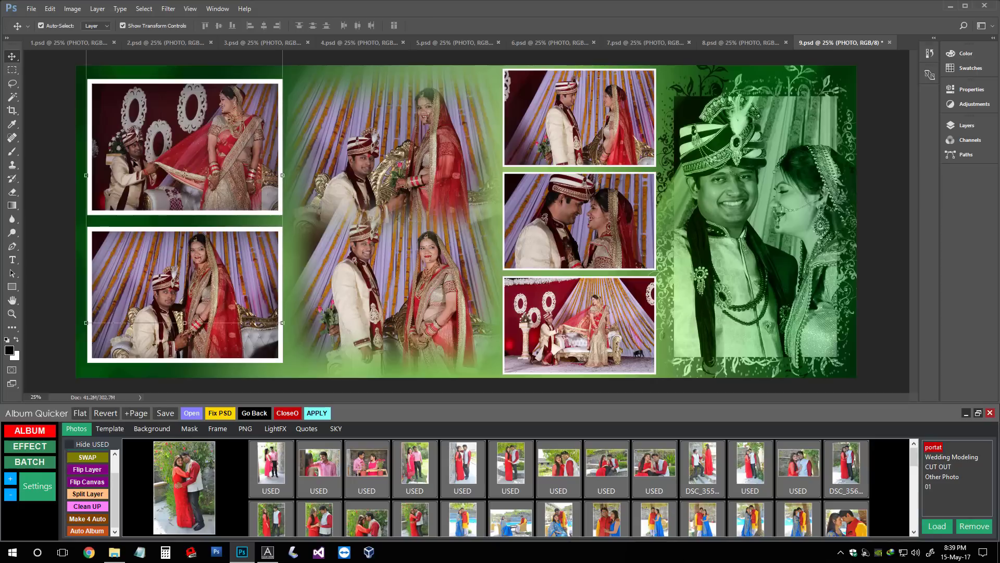
- Save 9.psd with Maximize Compatibility, close it, and reopen it from the My Auto Album folder
click(50, 9)
click(31, 8)
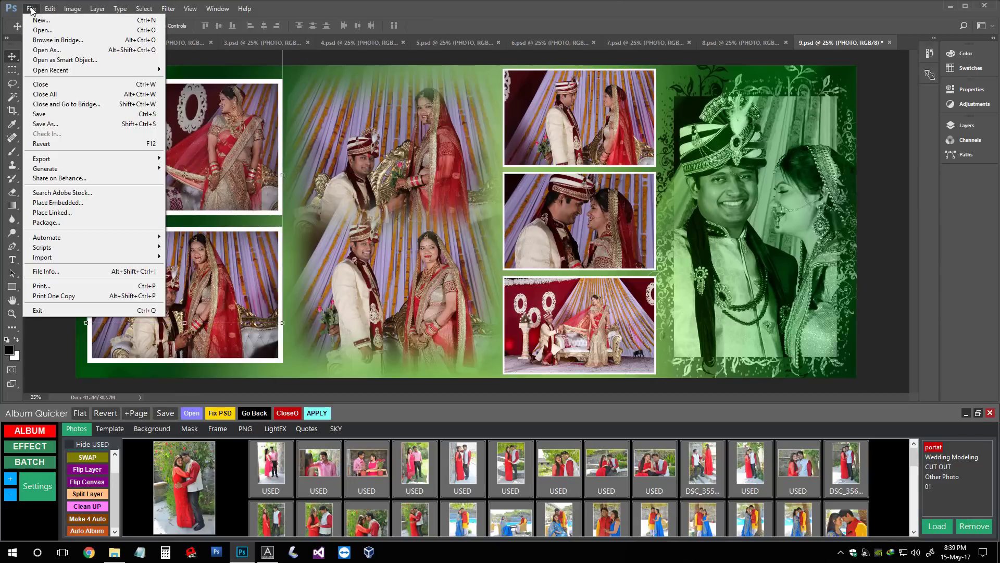
click(575, 4)
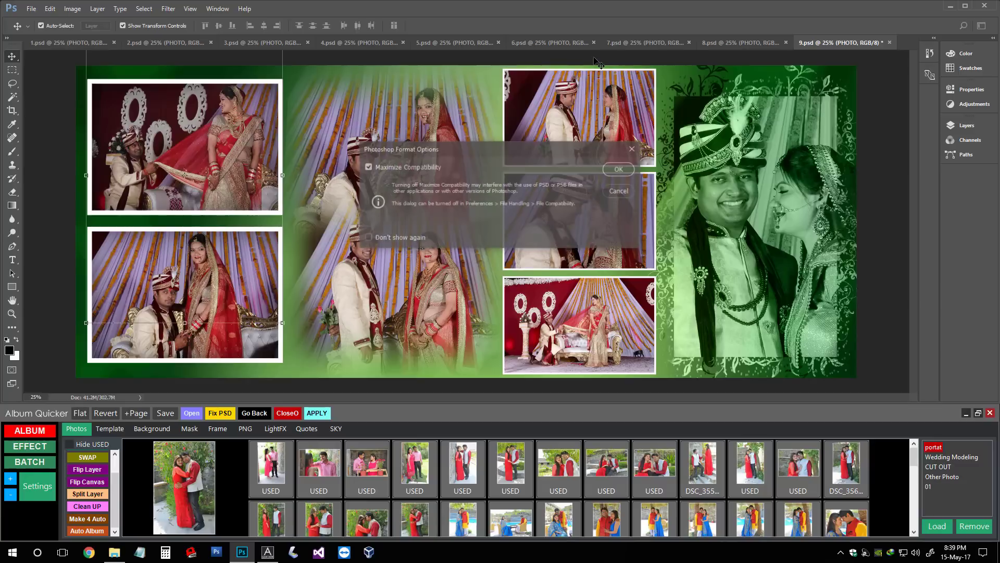
click(623, 166)
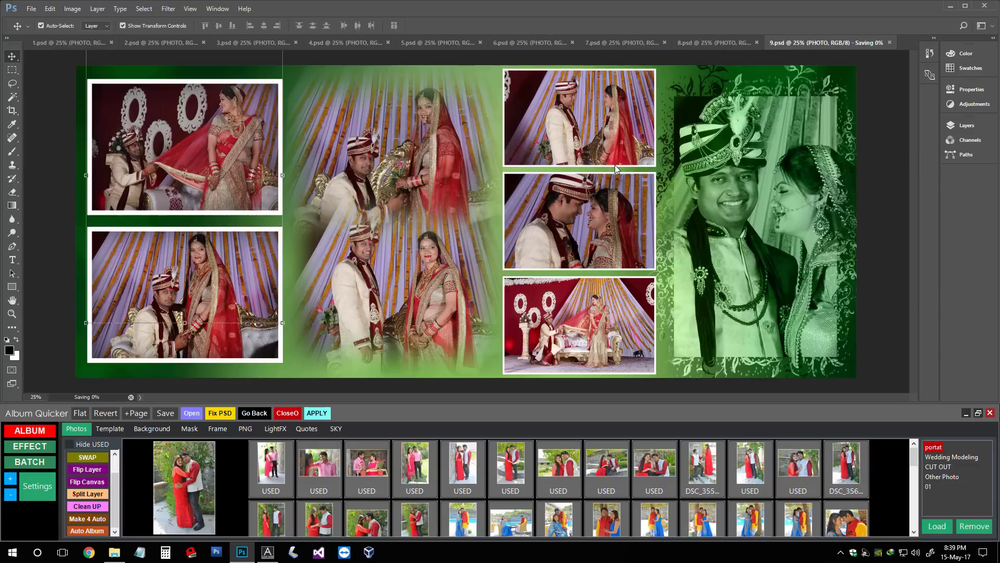
click(889, 42)
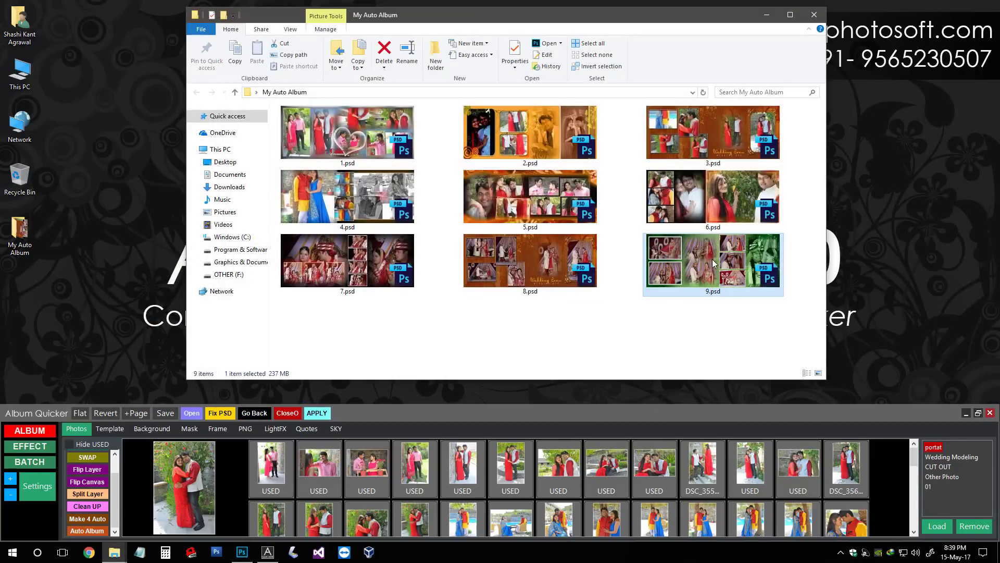
double_click(713, 264)
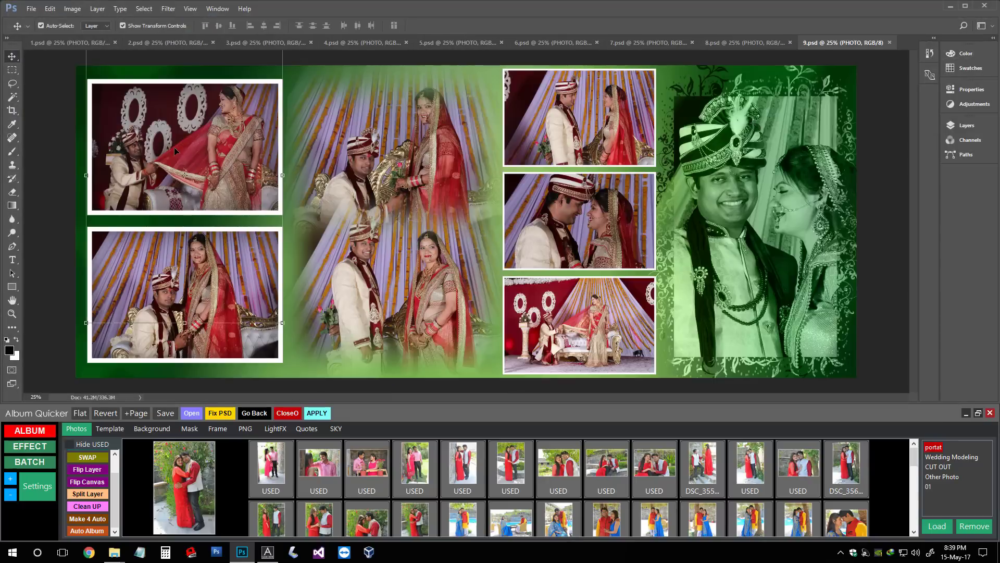
- Close 9.psd and, on 8.psd, reframe the top-left photo to show the couple's faces
click(889, 42)
click(779, 43)
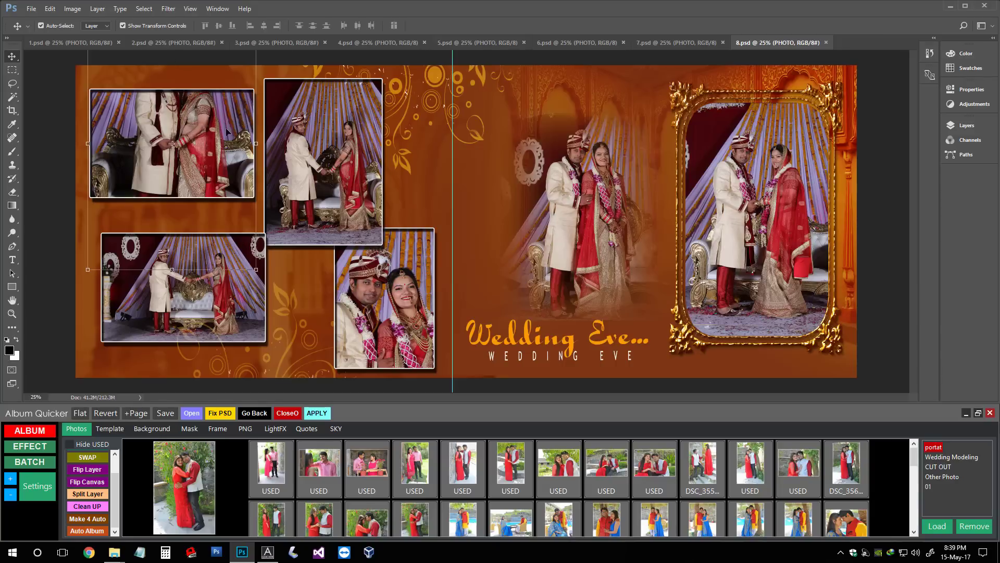
drag(256, 130, 341, 201)
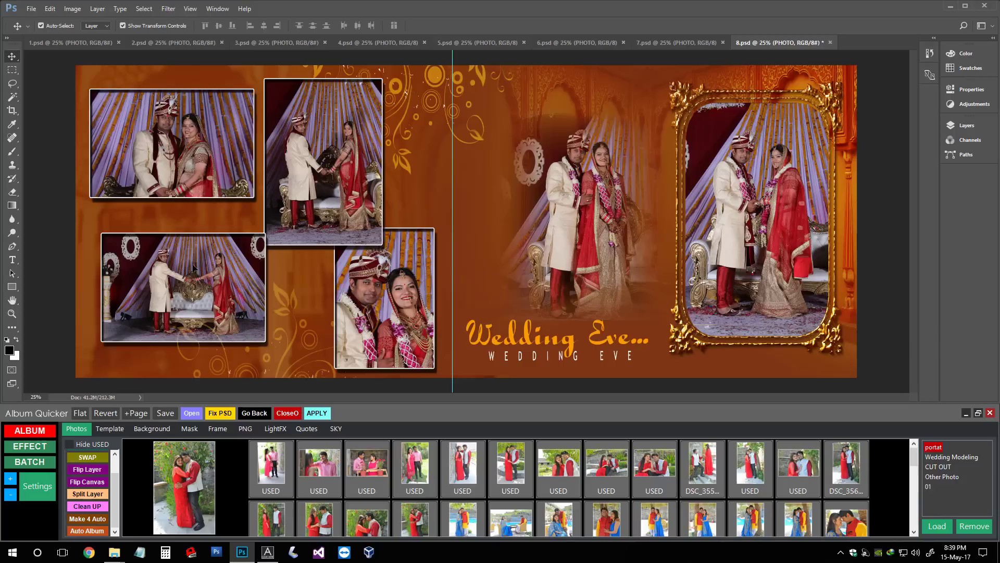
click(586, 190)
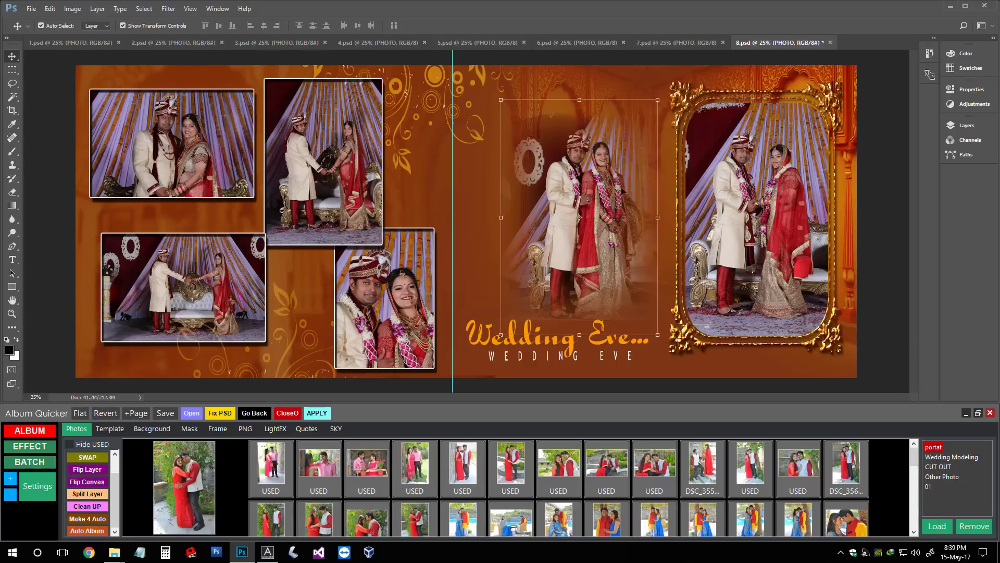
click(776, 200)
- Open and dismiss the File menu without choosing any command
click(31, 9)
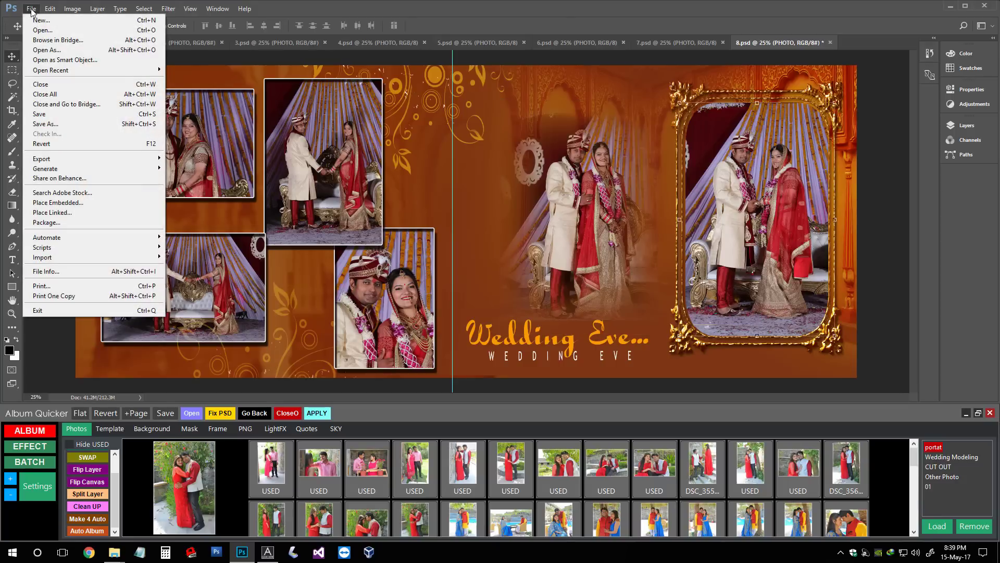
click(314, 11)
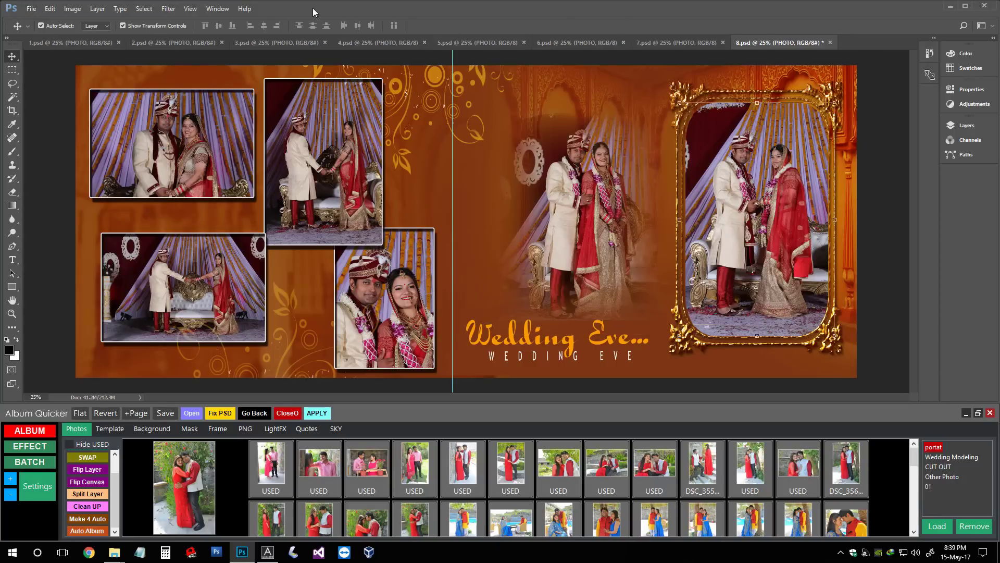
click(31, 9)
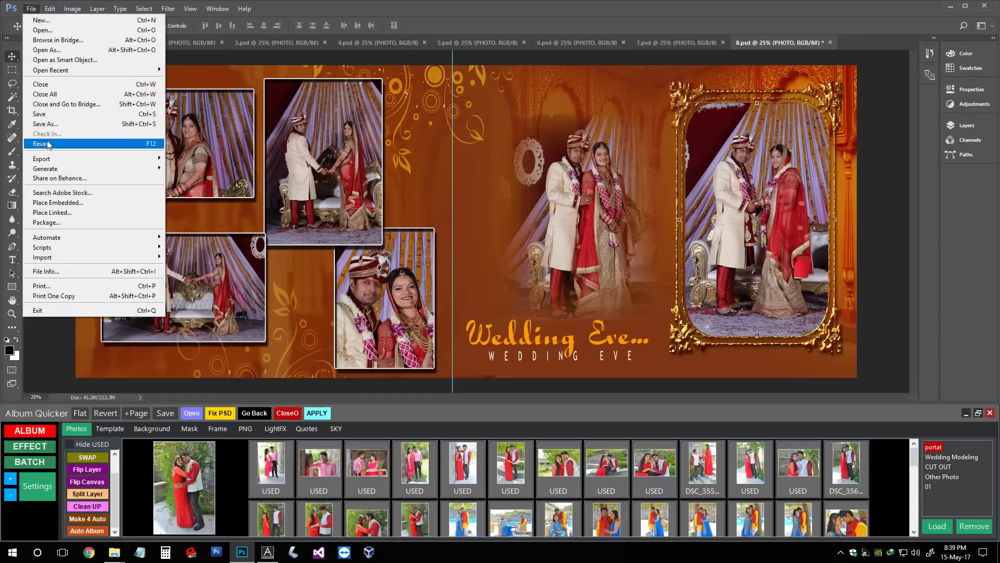
click(168, 47)
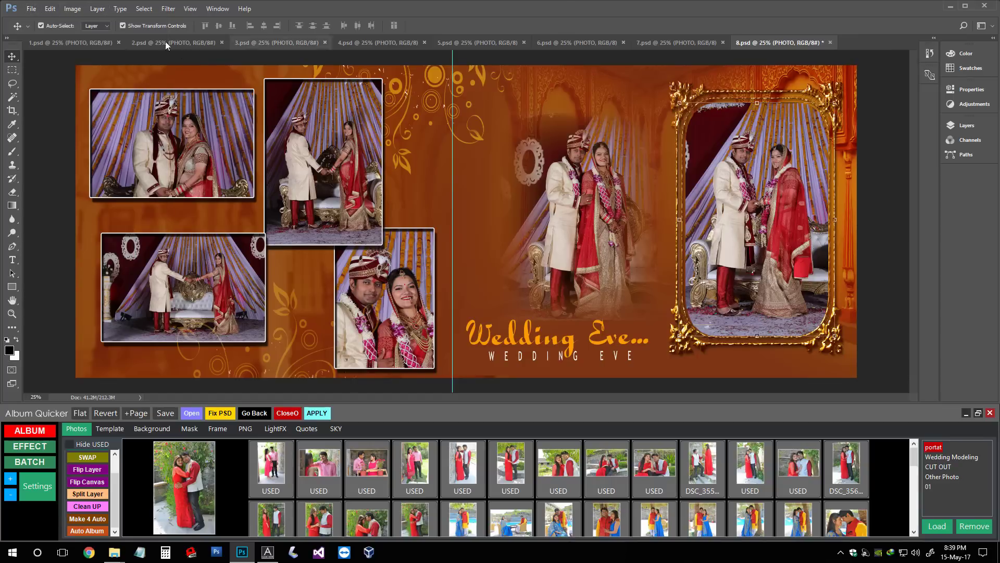
- Marquee-select a small area on sheet 8 and show Album Quicker's NET PNG overlays
click(402, 312)
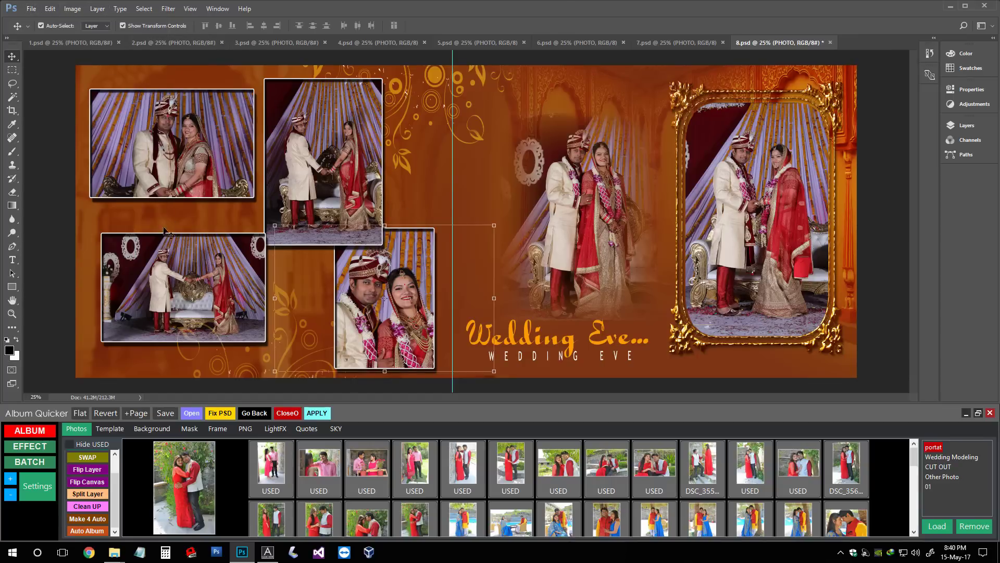
click(552, 236)
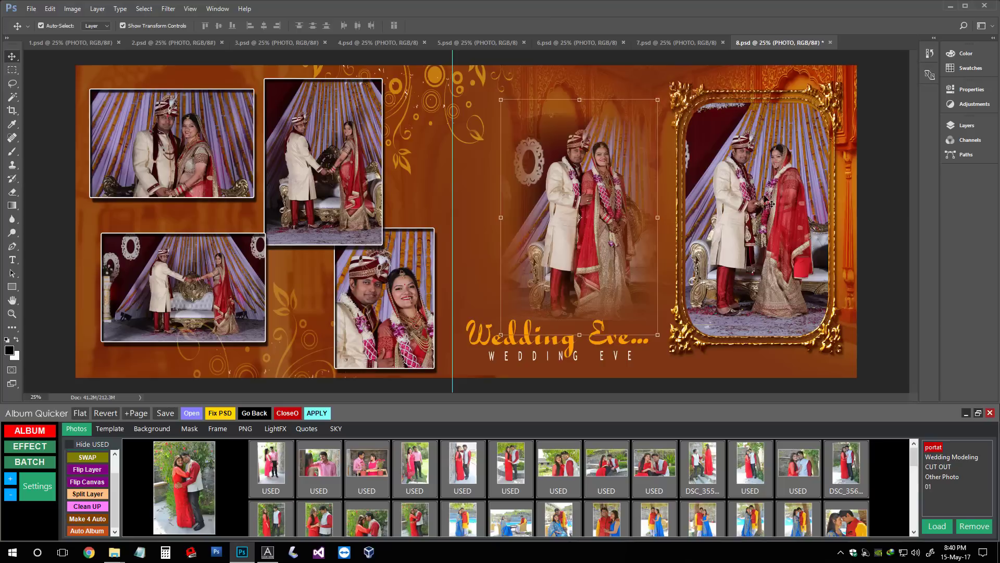
click(405, 276)
key(m)
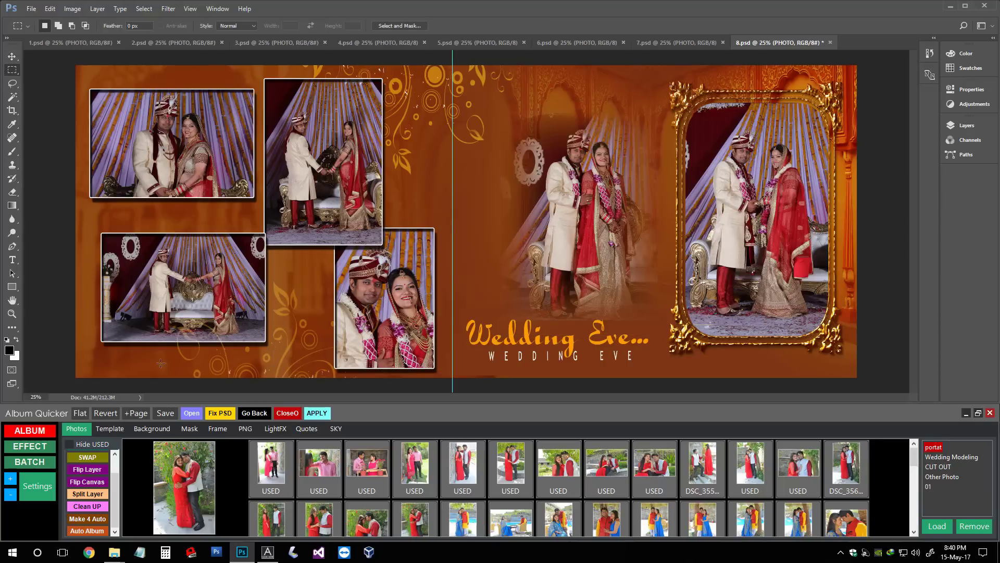
drag(423, 164, 477, 212)
click(244, 429)
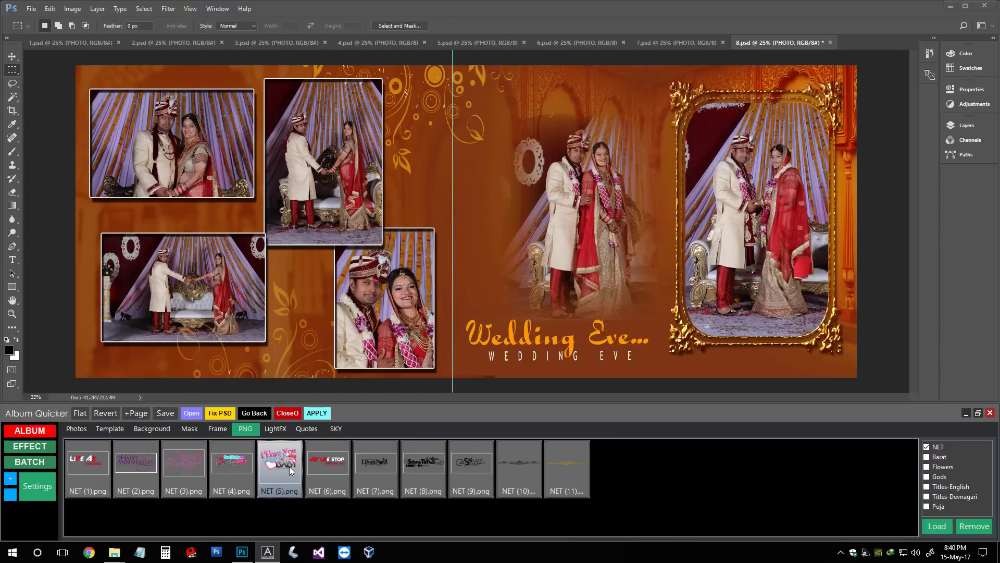
- Place the NET (5) 'I Love You Baby' overlay and confirm its Hue/Saturation adjustment
click(289, 467)
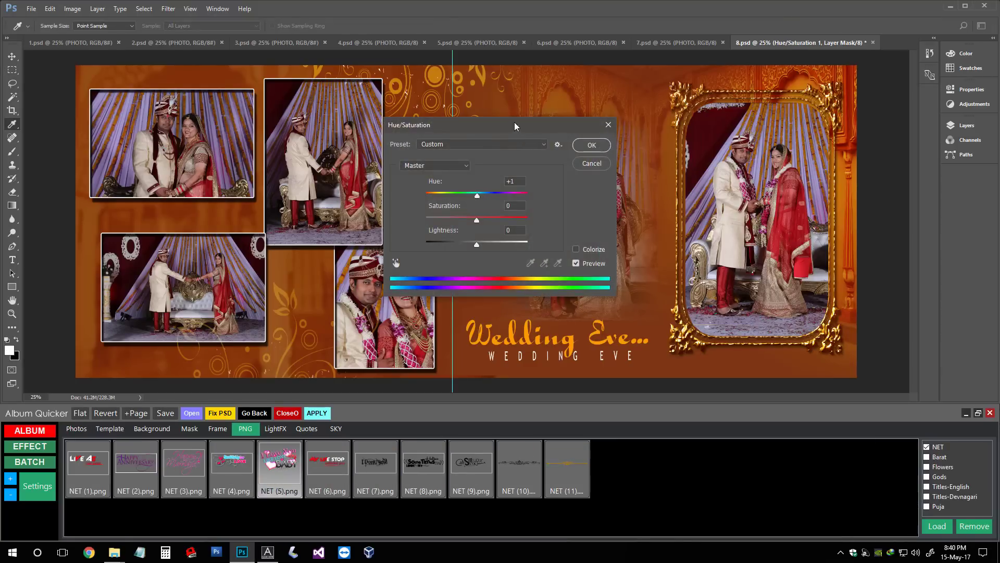
drag(514, 126, 771, 136)
click(847, 156)
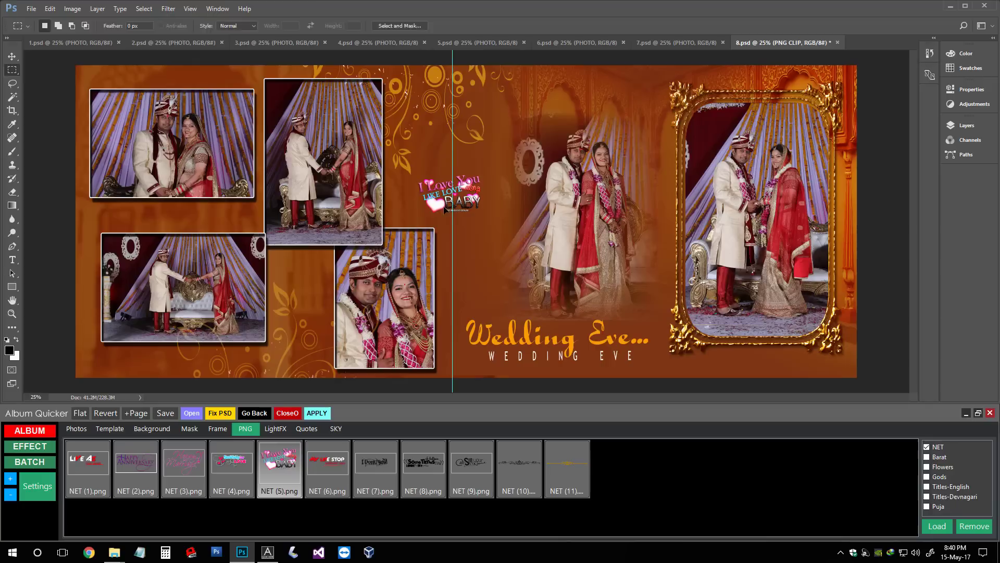
key(v)
click(73, 232)
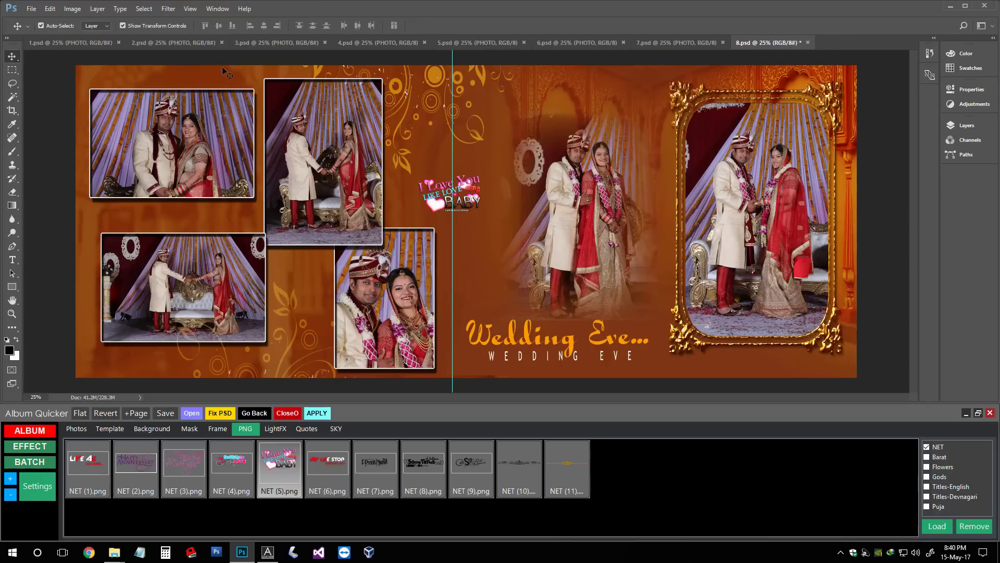
- After checking sheet 3, apply an orange-to-red background to sheet 8 and shift it left
click(180, 45)
click(258, 45)
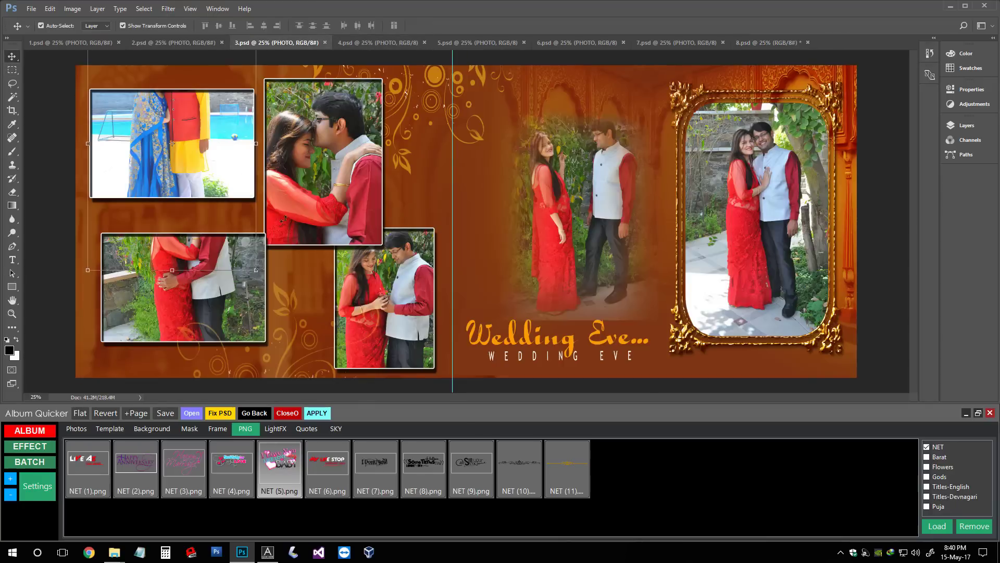
click(765, 43)
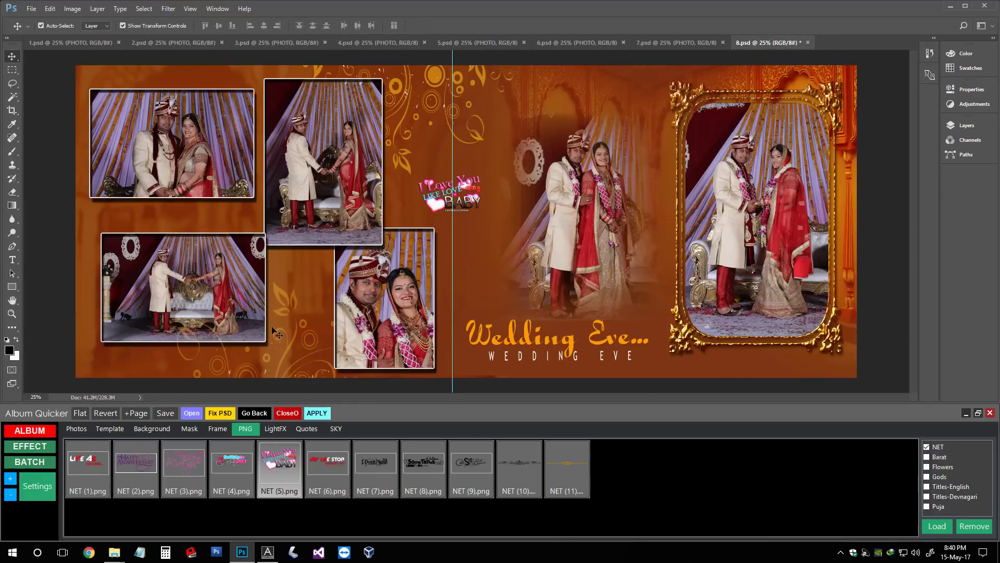
click(152, 428)
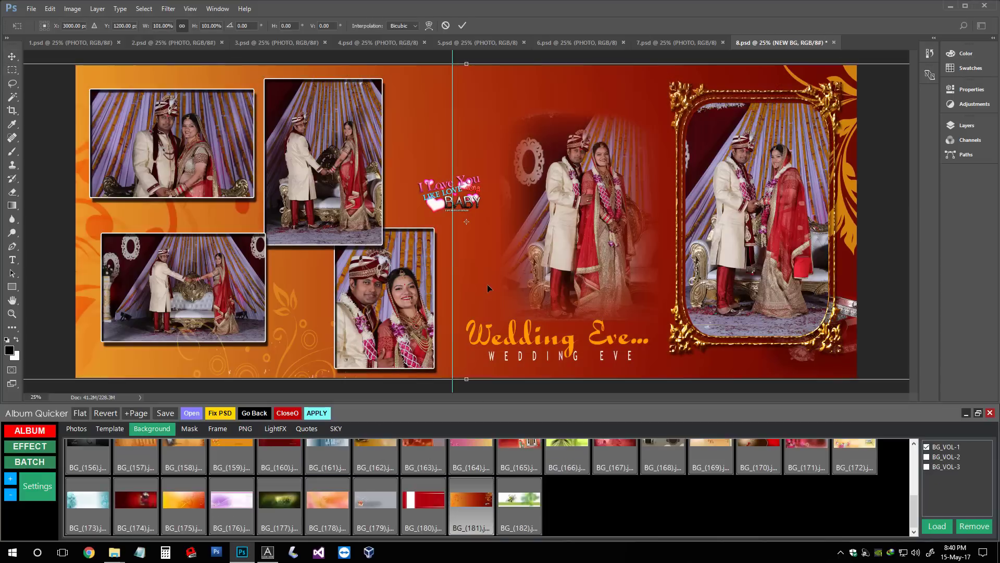
drag(874, 247, 818, 247)
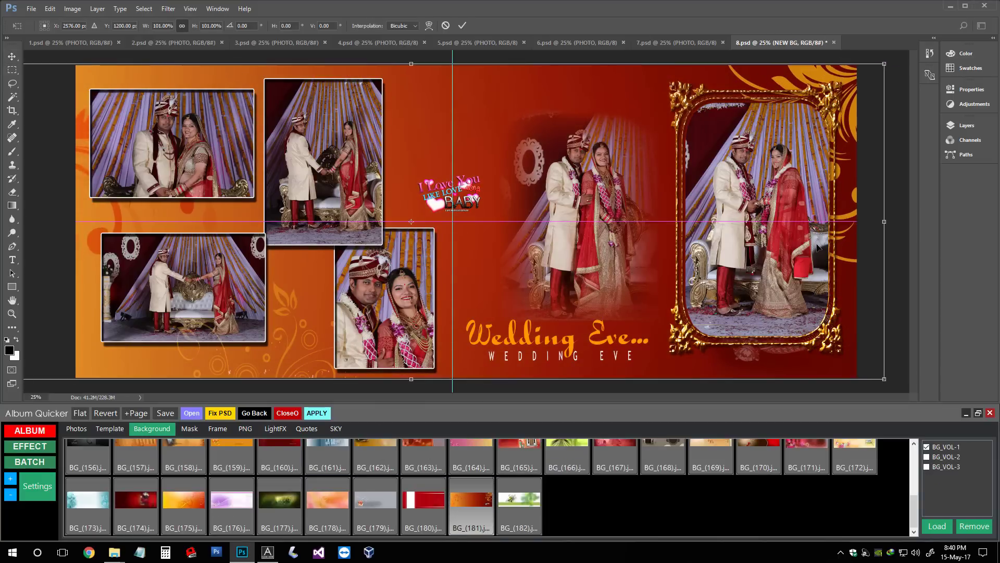
- Tone sheet 8's background to muted gold with Saturation -35 and a Gaussian Blur
key(Return)
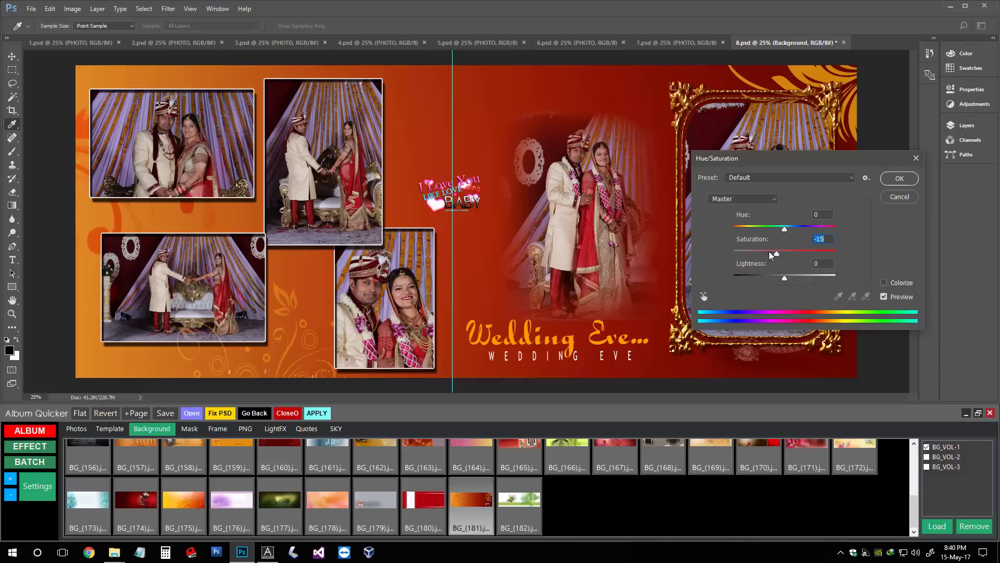
drag(771, 255, 789, 226)
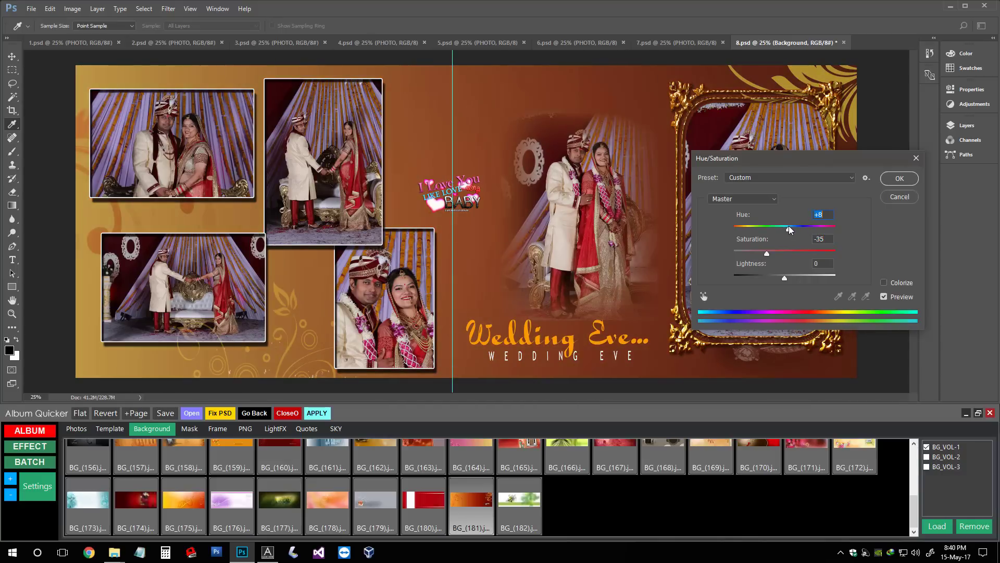
key(Return)
click(773, 160)
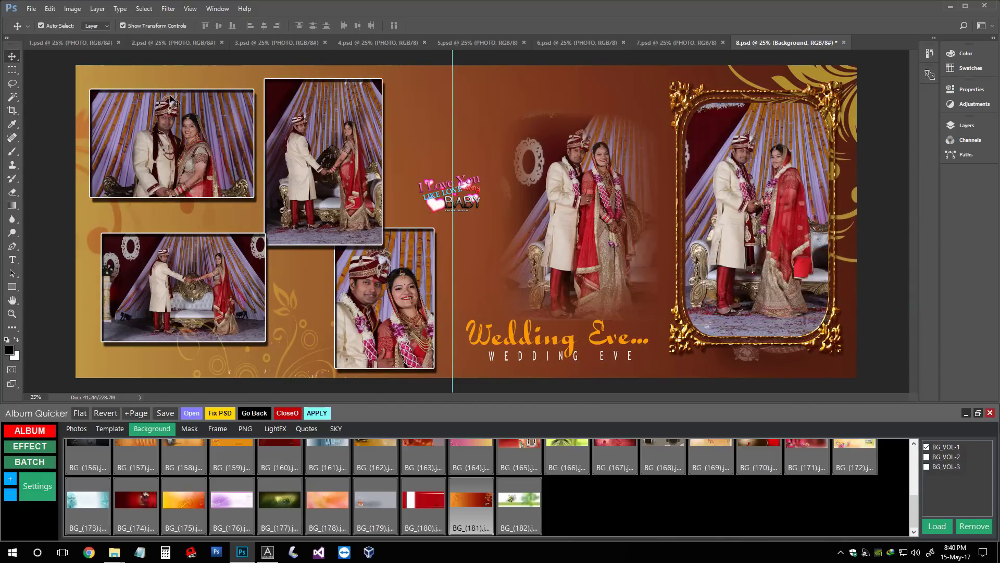
- Save and close sheets 8.psd and 3.psd, confirming the Photoshop format options
key(ctrl+s)
click(589, 161)
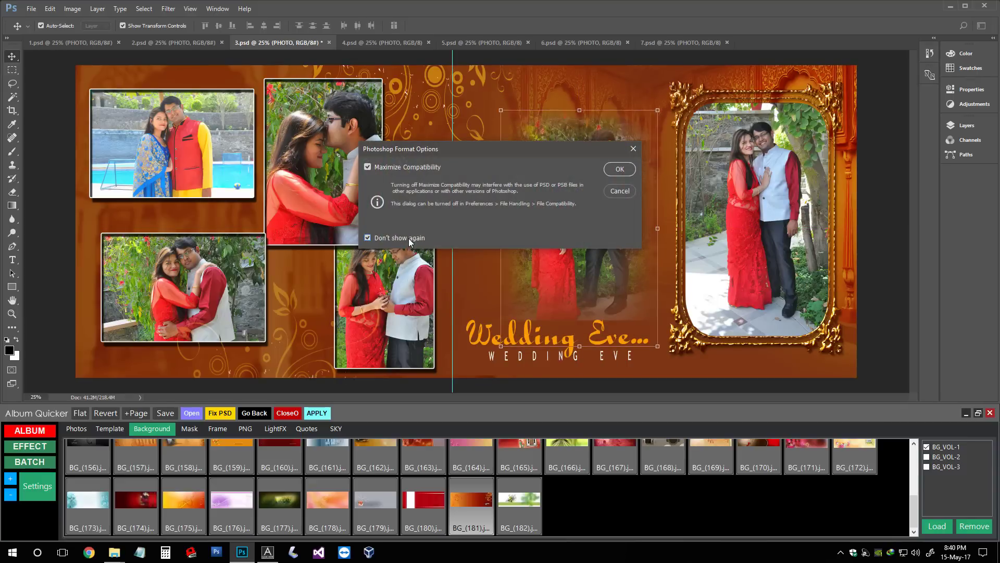
key(Return)
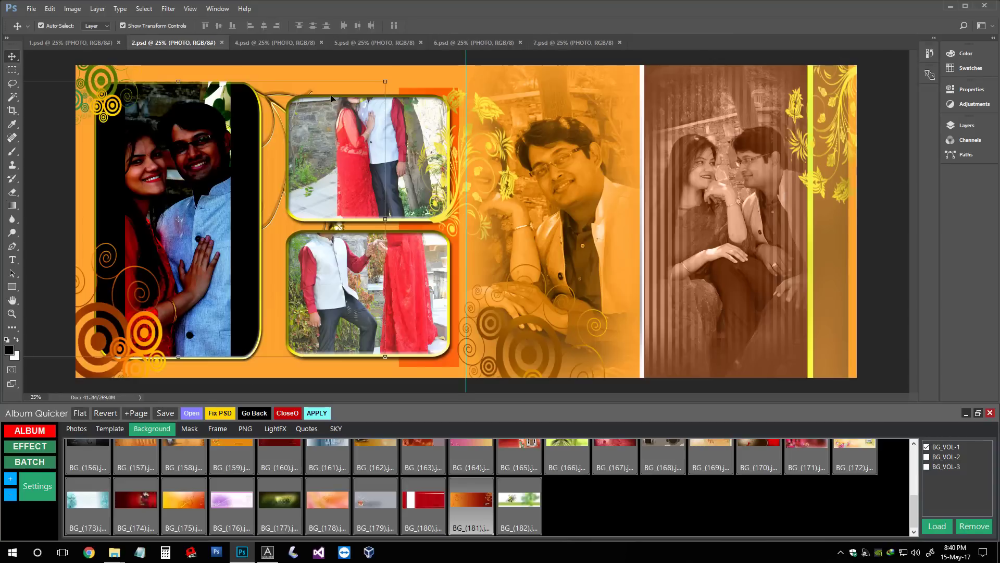
- Reframe sheet 2's left, top-middle, bottom-middle and right-page photos within their frames
drag(195, 166, 203, 171)
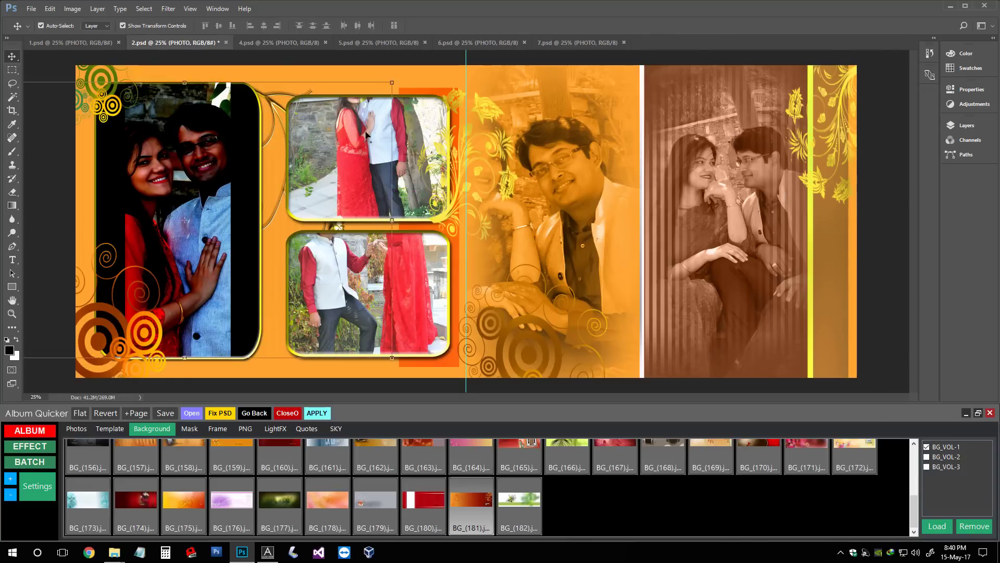
drag(380, 124, 381, 166)
drag(396, 233, 398, 307)
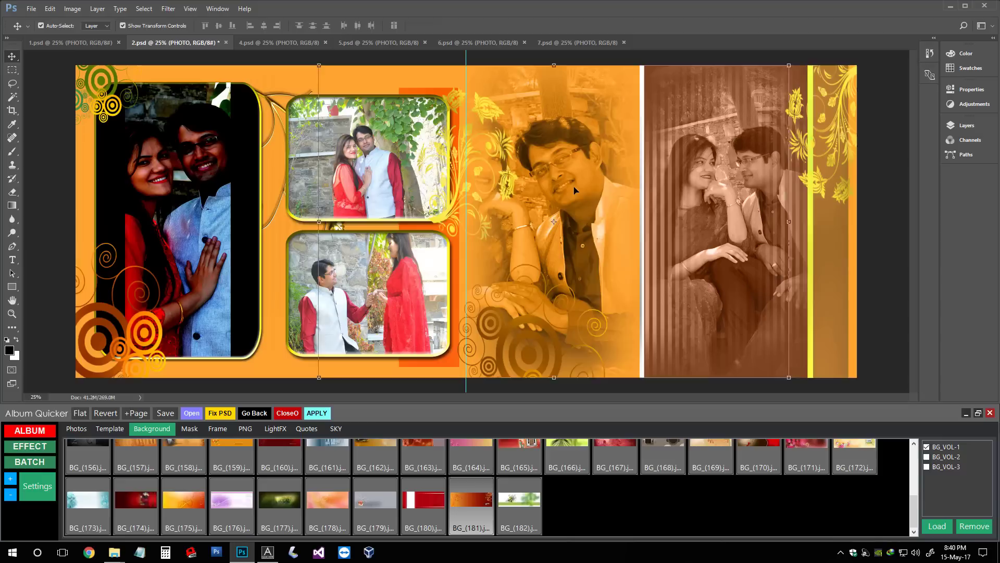
drag(557, 193, 611, 194)
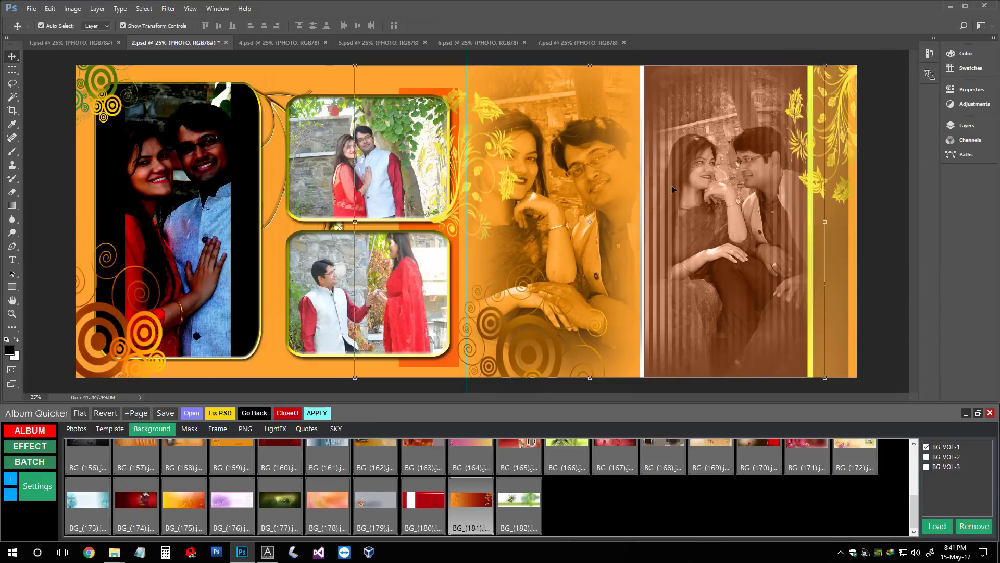
click(394, 152)
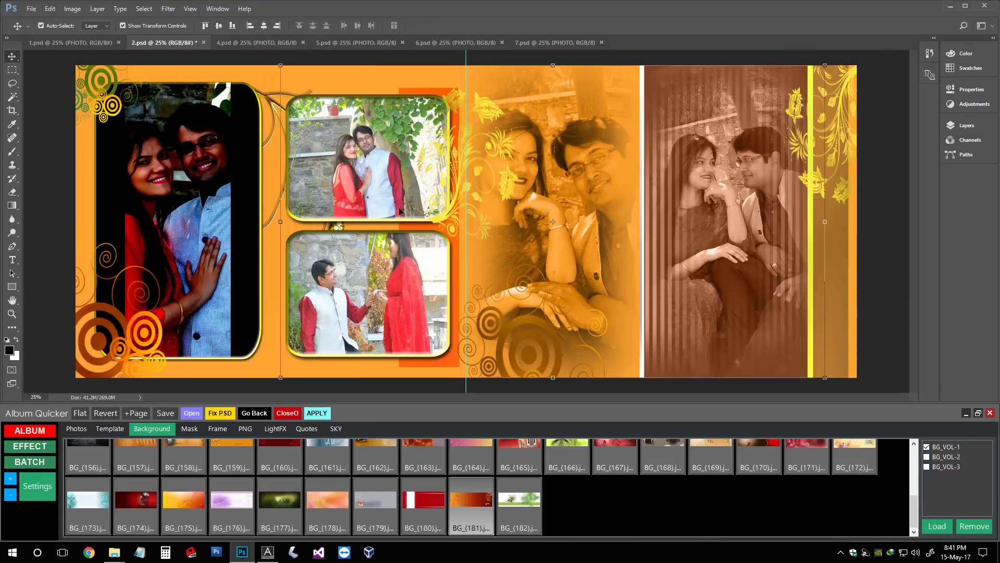
click(526, 247)
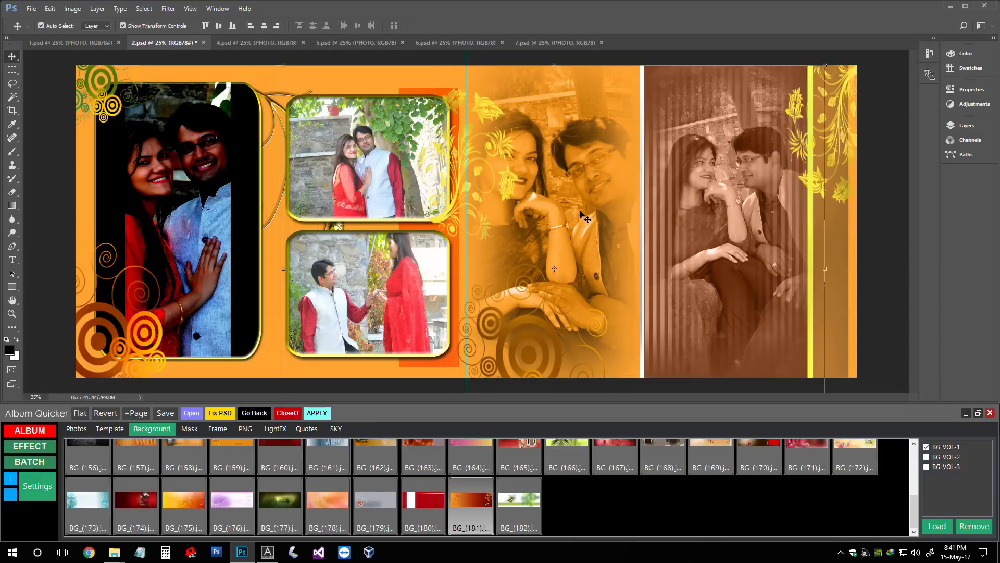
- Swap the two right-page photos with Album Quicker SWAP, reposition them, then save and close 2.psd
click(77, 428)
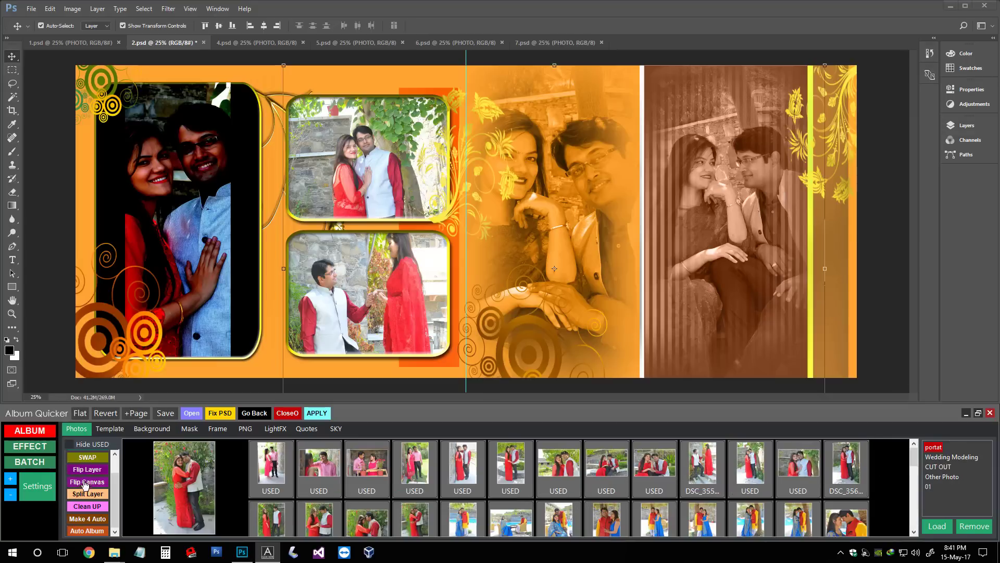
click(87, 457)
mouse_move(529, 197)
mouse_down()
mouse_move(566, 197)
mouse_move(554, 197)
mouse_up()
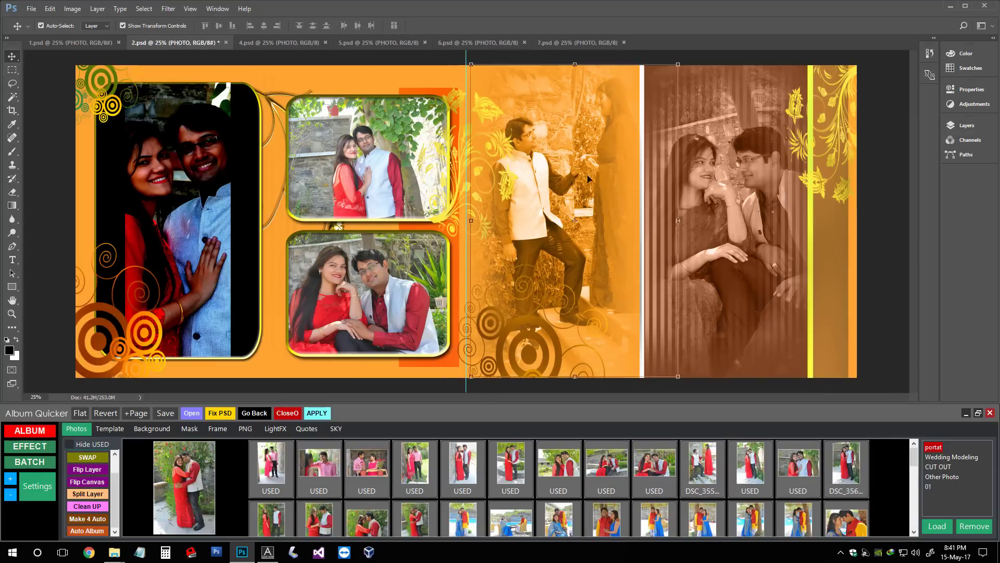
drag(591, 163, 585, 163)
click(756, 200)
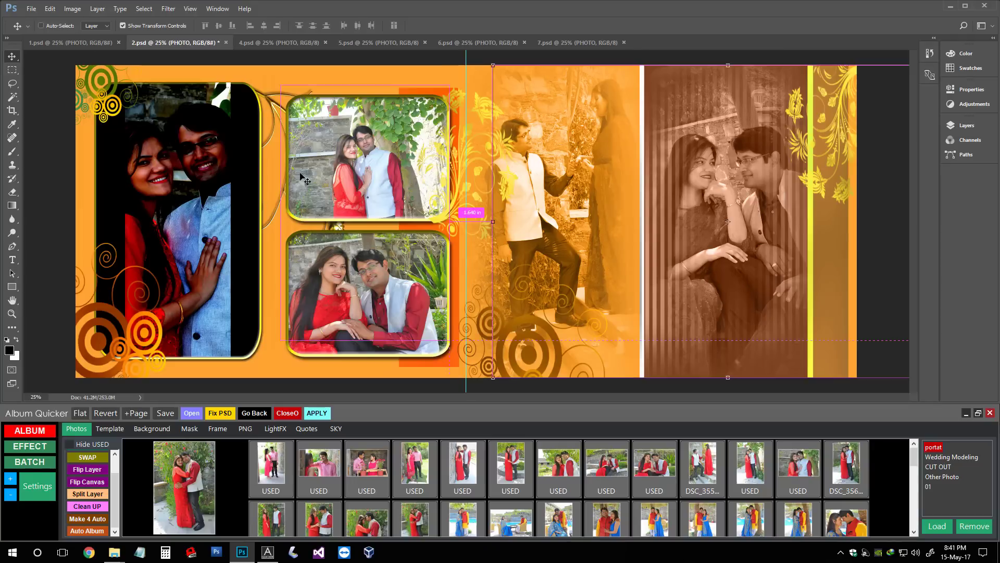
key(ctrl+s)
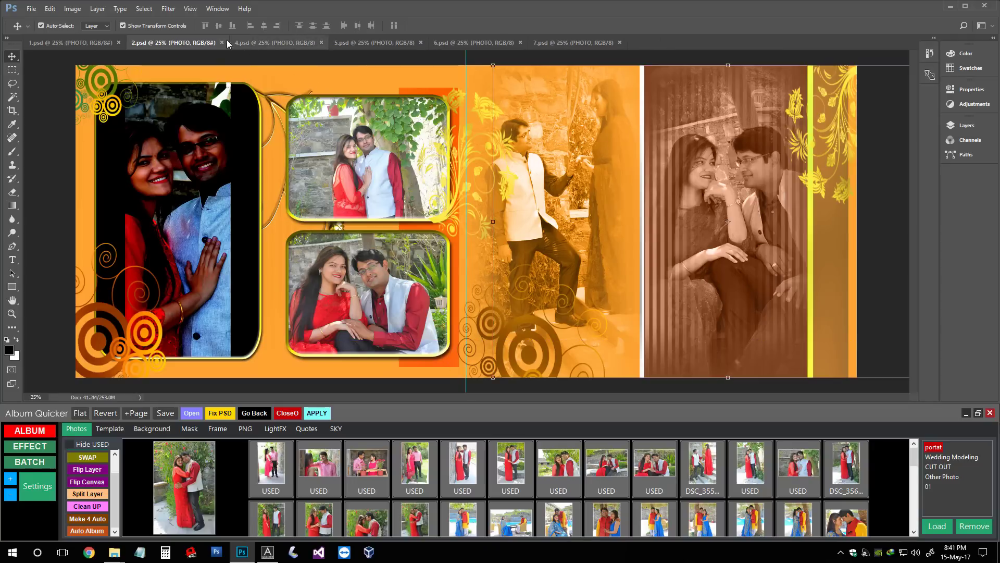
click(222, 42)
- Fit sheet 4 to the window and recentre the four middle-strip photos in their frames
click(230, 124)
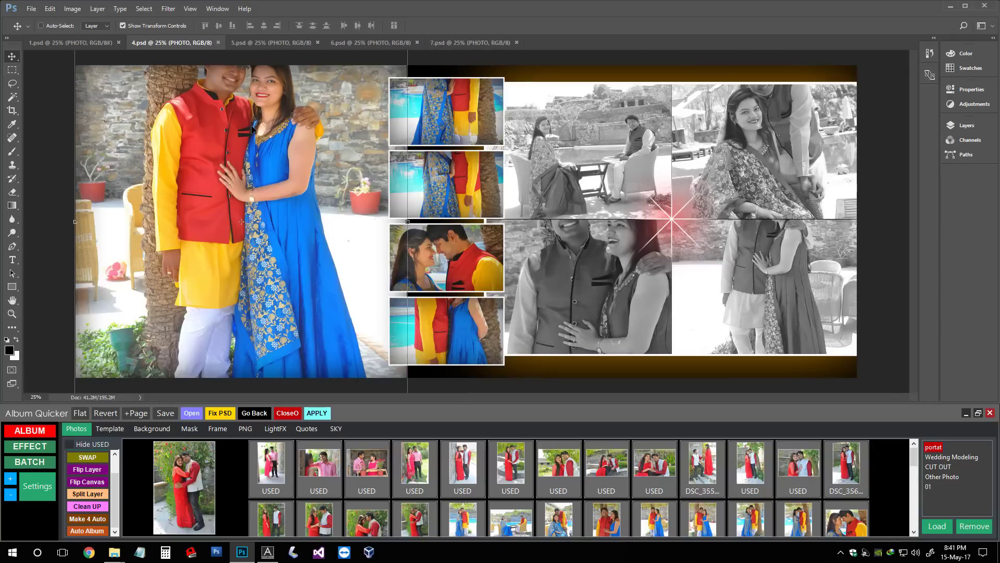
key(ctrl+minus)
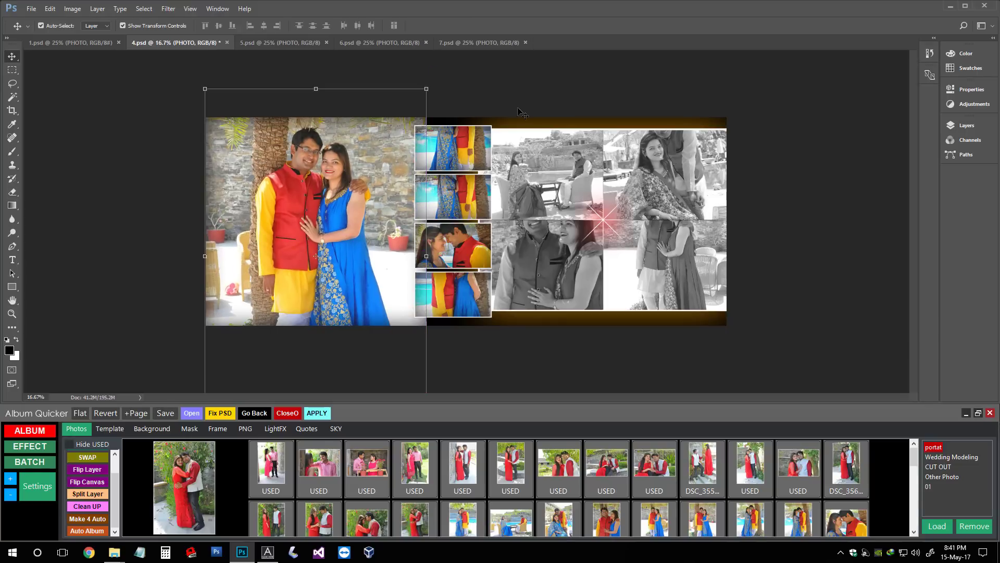
key(ctrl+0)
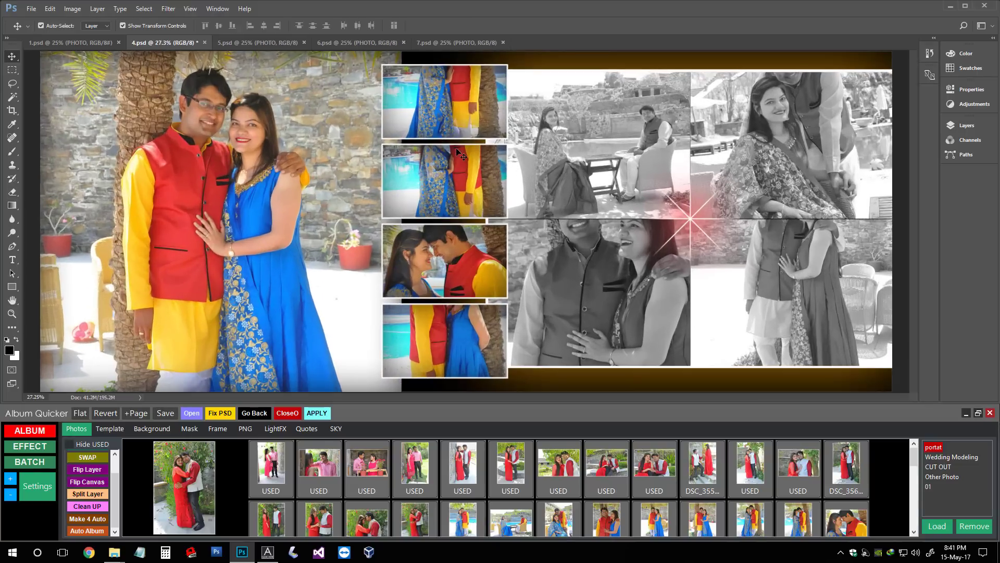
mouse_move(457, 61)
mouse_down()
mouse_move(457, 127)
mouse_move(471, 108)
mouse_up()
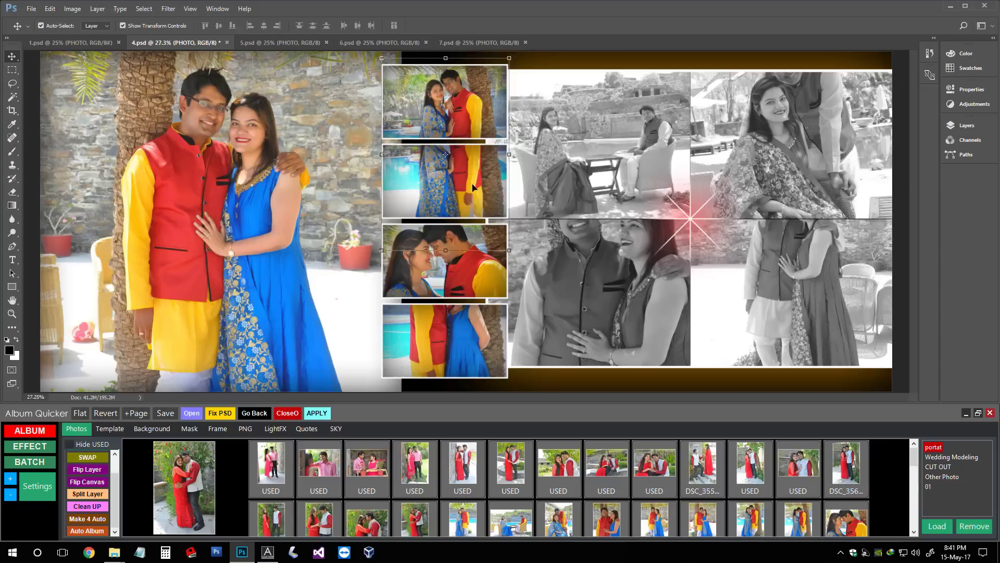
drag(471, 156, 492, 188)
click(484, 246)
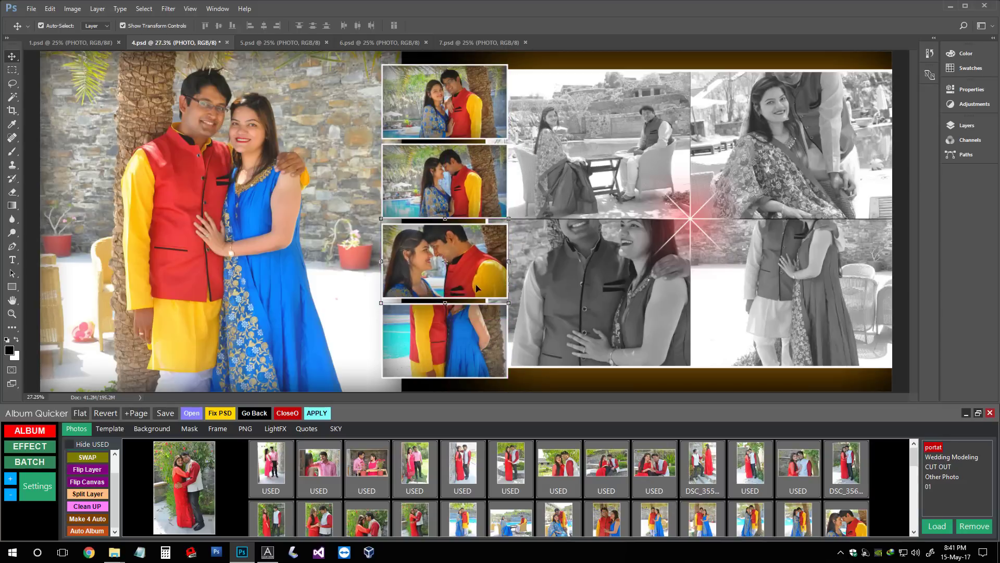
drag(484, 246, 487, 244)
drag(471, 308, 475, 365)
- Lower the right-page grid photos so the couple's heads and faces show
drag(631, 270, 639, 301)
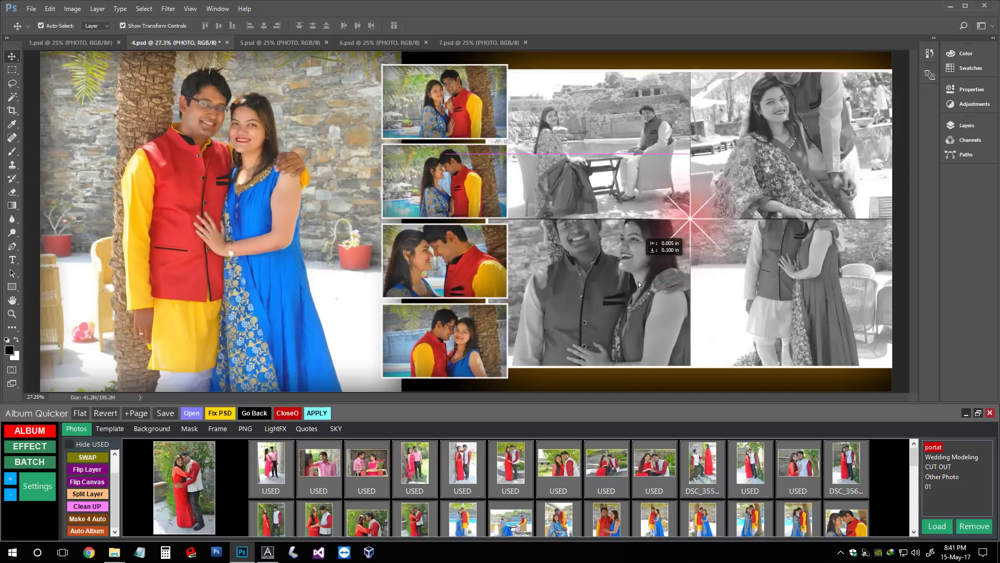
click(817, 293)
drag(817, 293, 818, 359)
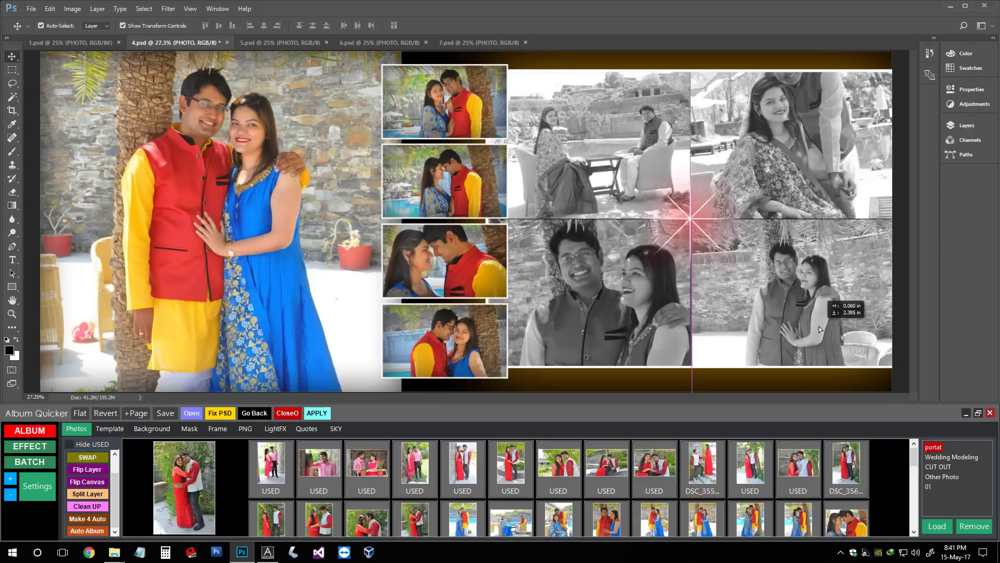
drag(817, 120, 801, 158)
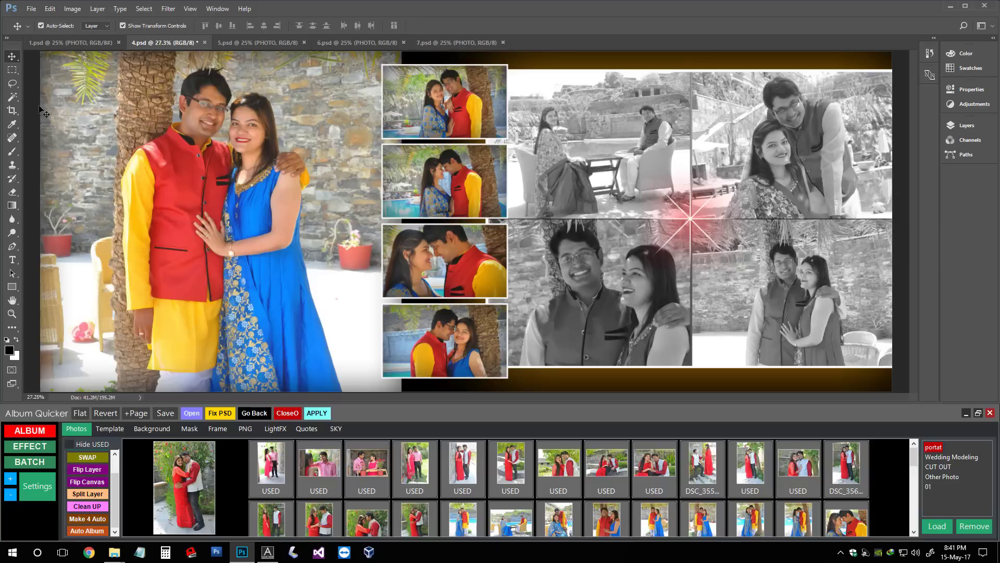
- Add the NET (4) 'Smiling for LOVE' overlay, enlarged, at the left page's lower corner
key(m)
drag(56, 328, 126, 369)
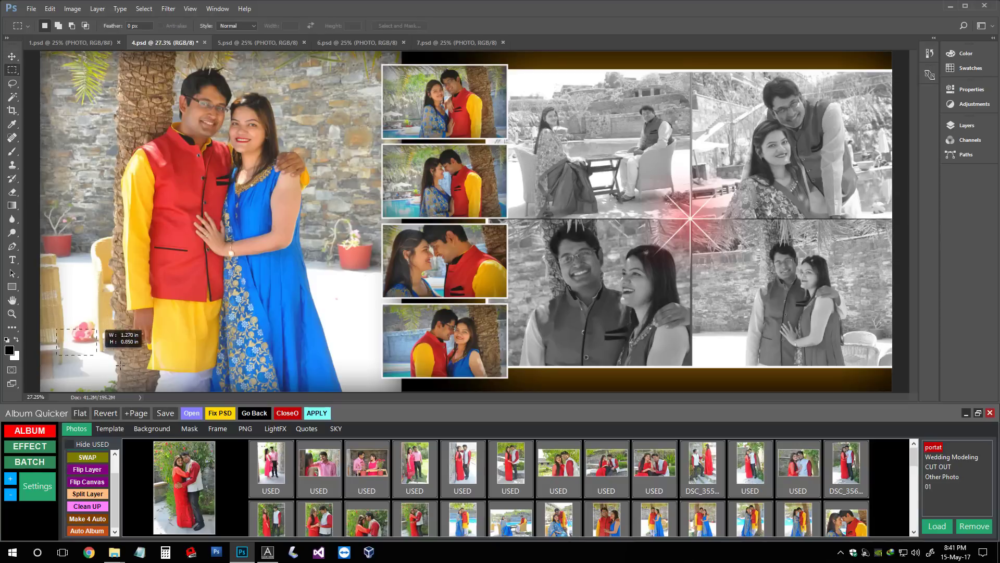
click(246, 429)
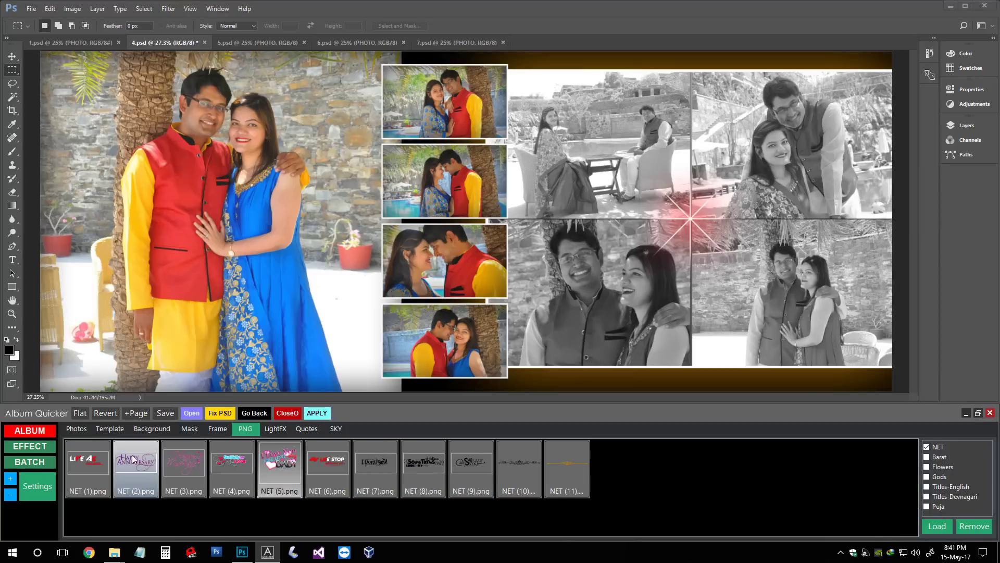
click(237, 472)
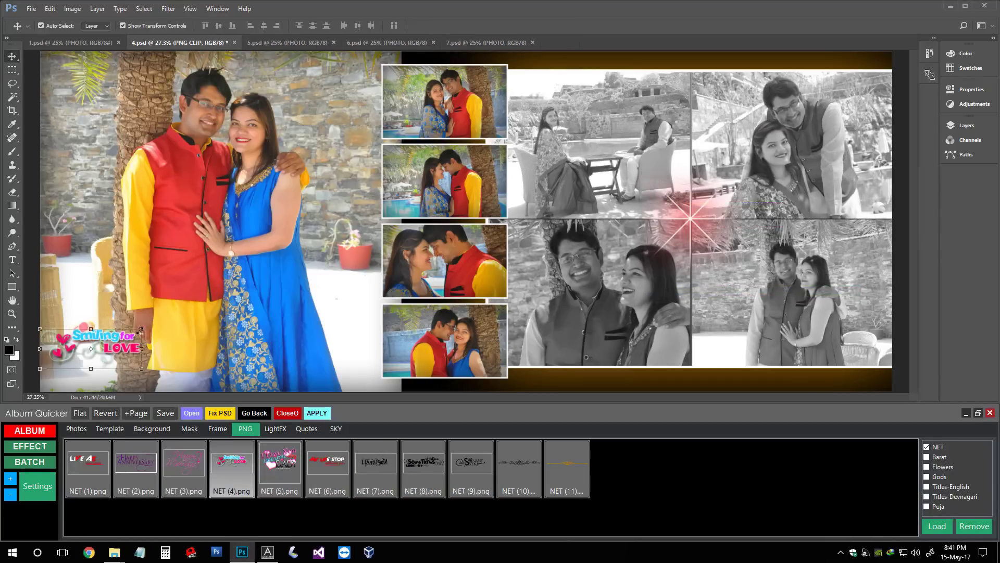
mouse_move(140, 330)
mouse_down()
mouse_move(159, 337)
mouse_move(141, 361)
mouse_up()
key(Return)
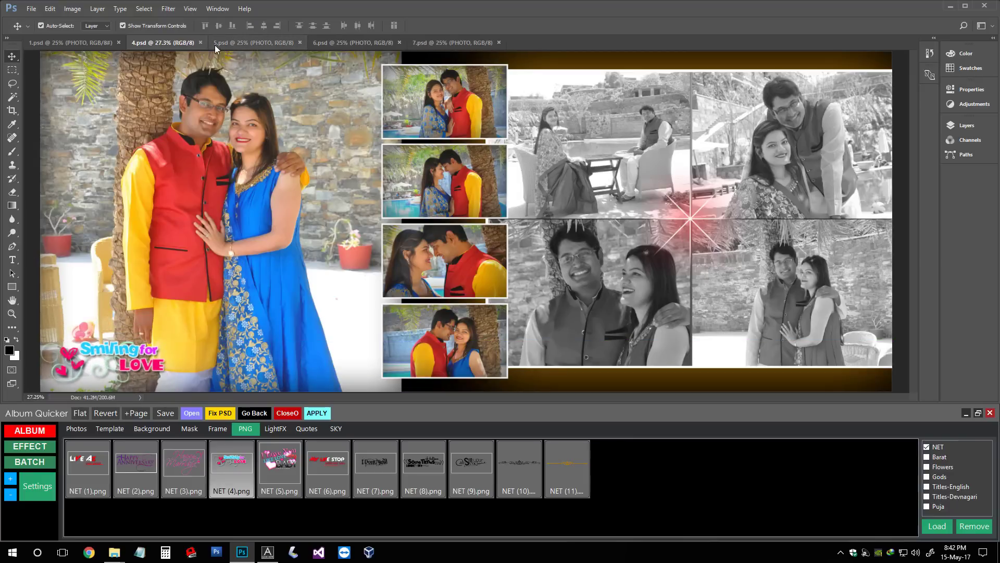
- Close 4.psd and reframe the middle and right photos on 1.psd
click(201, 42)
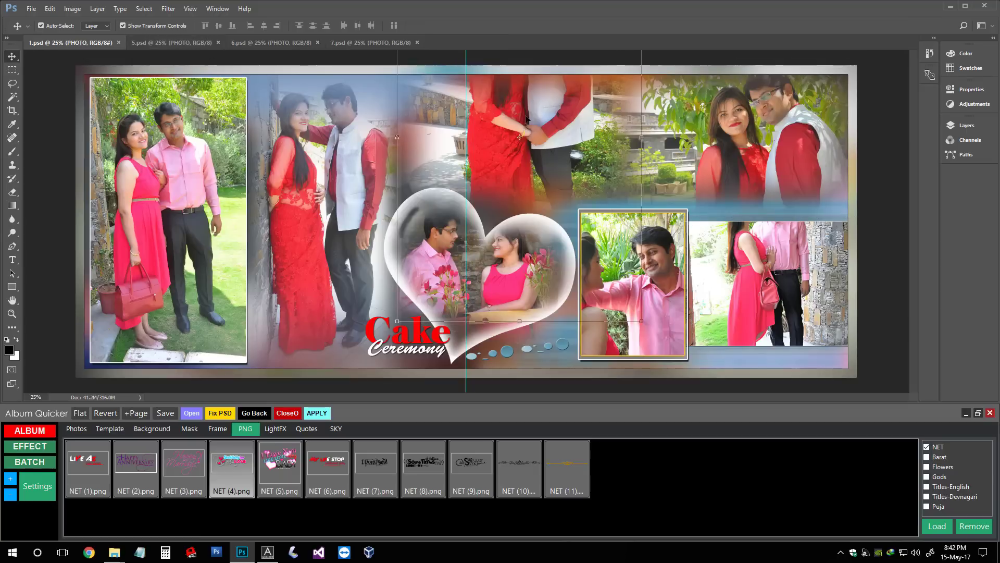
drag(526, 118, 557, 158)
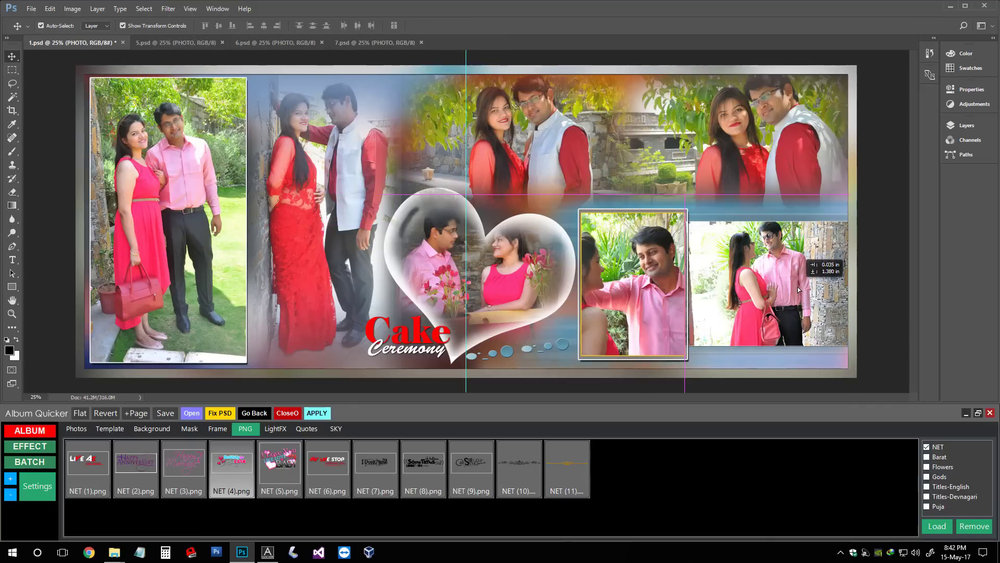
drag(787, 300, 789, 341)
drag(612, 266, 623, 269)
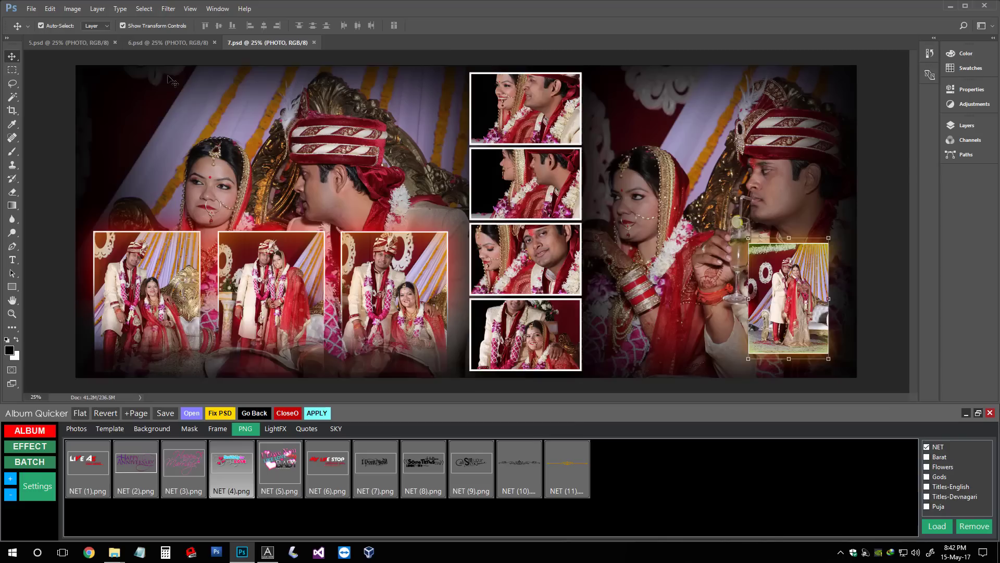
- Reframe 7.psd's large left, centre-strip and right-page photos, then save and close it
drag(334, 174, 337, 152)
click(168, 280)
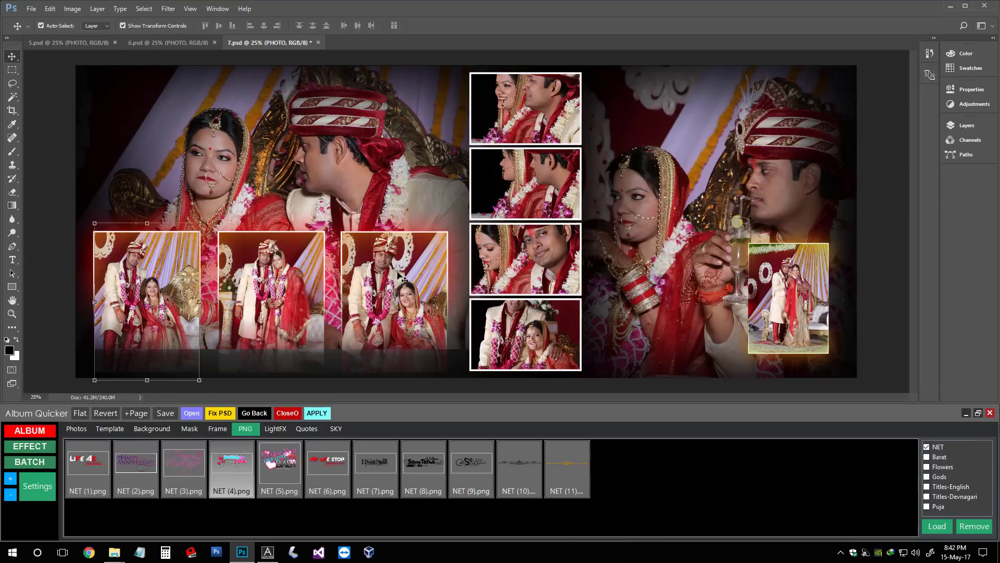
click(545, 196)
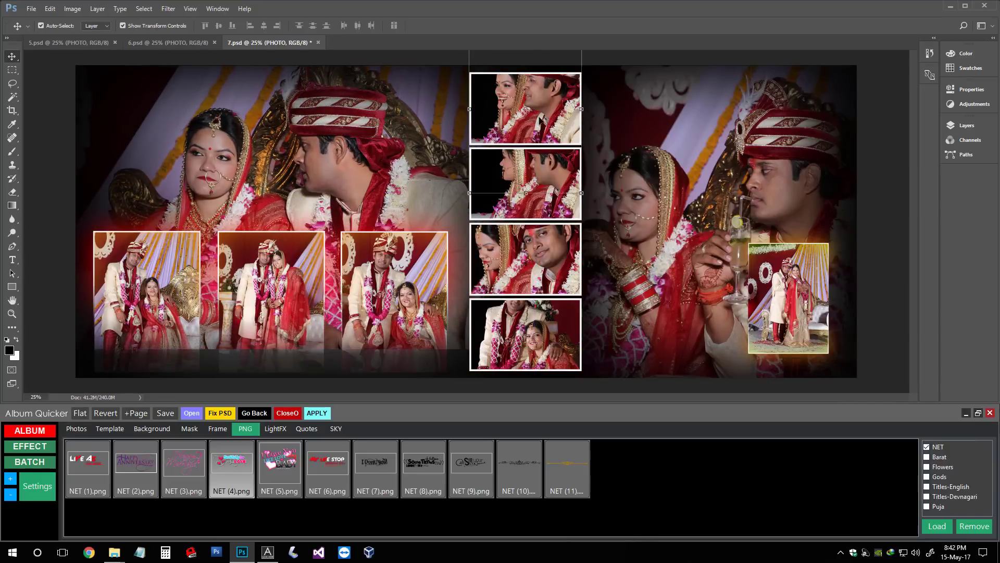
drag(541, 120, 551, 243)
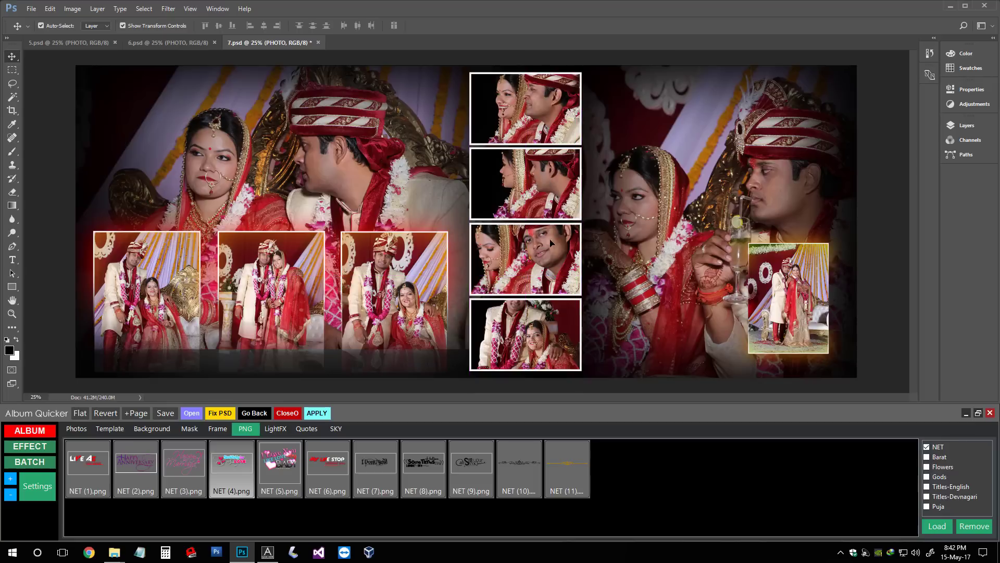
drag(538, 328, 539, 343)
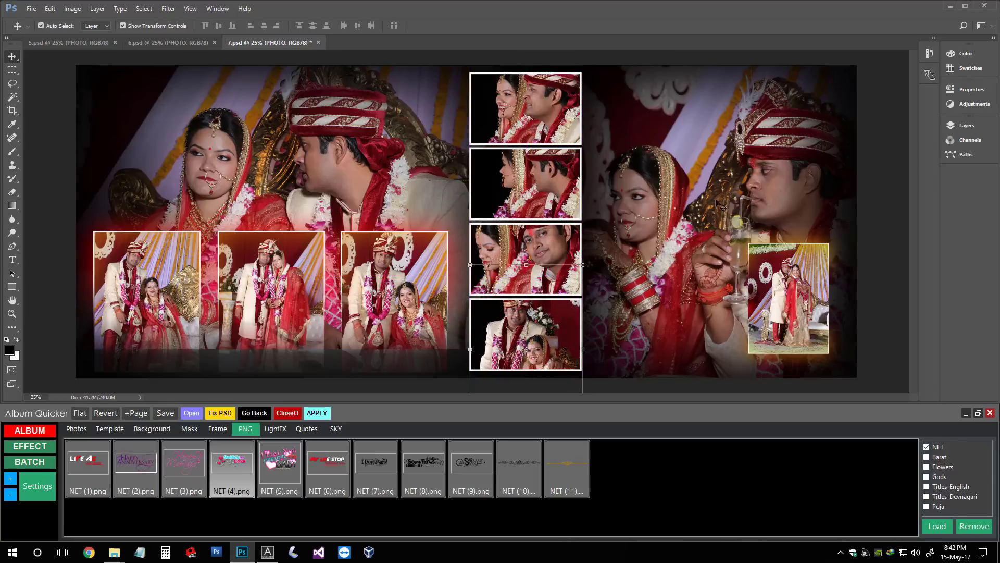
drag(692, 174, 698, 170)
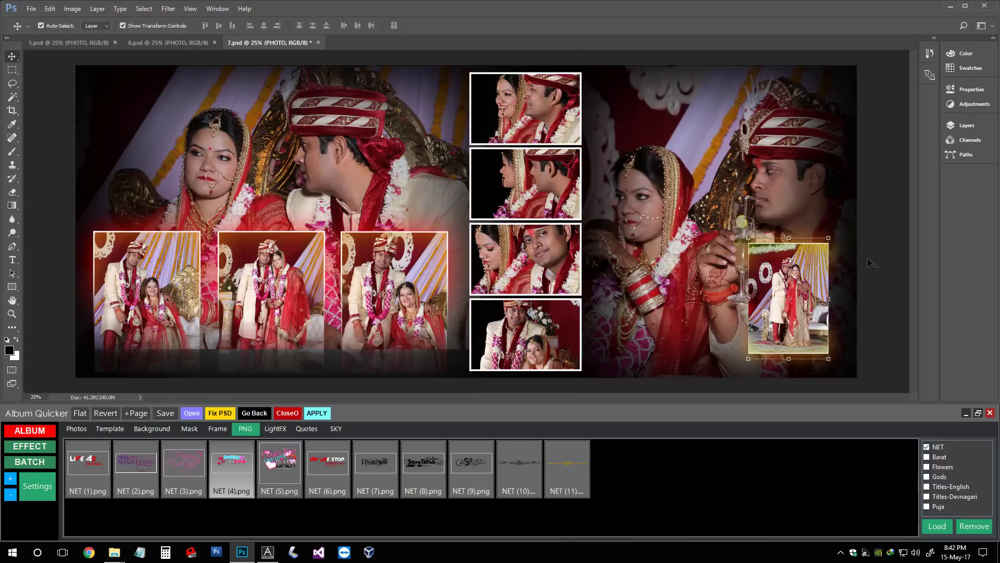
key(ctrl+s)
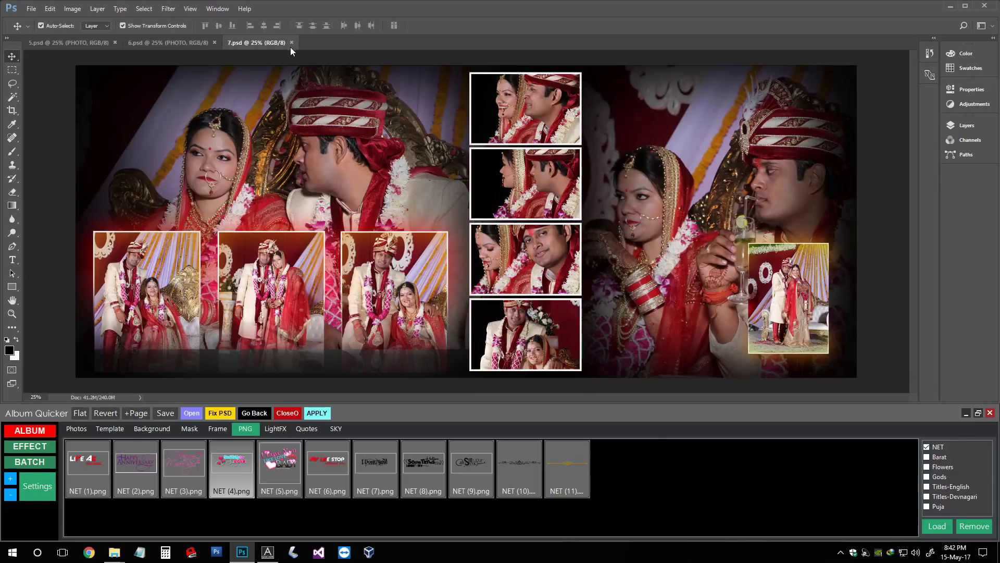
click(291, 43)
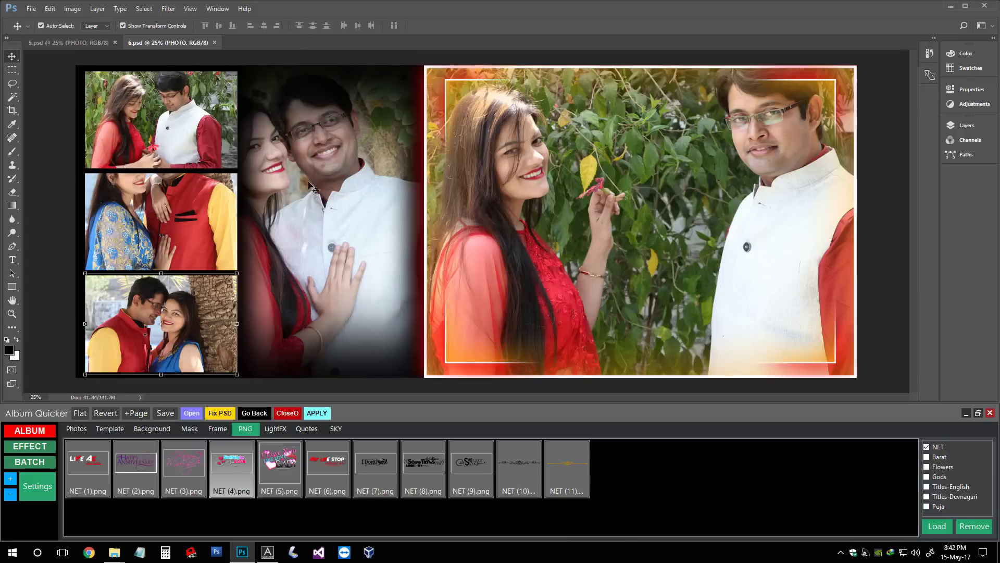
- Reposition the middle-left photo and the large centre couple photo in 6.psd
drag(194, 190, 201, 215)
key(ctrl+s)
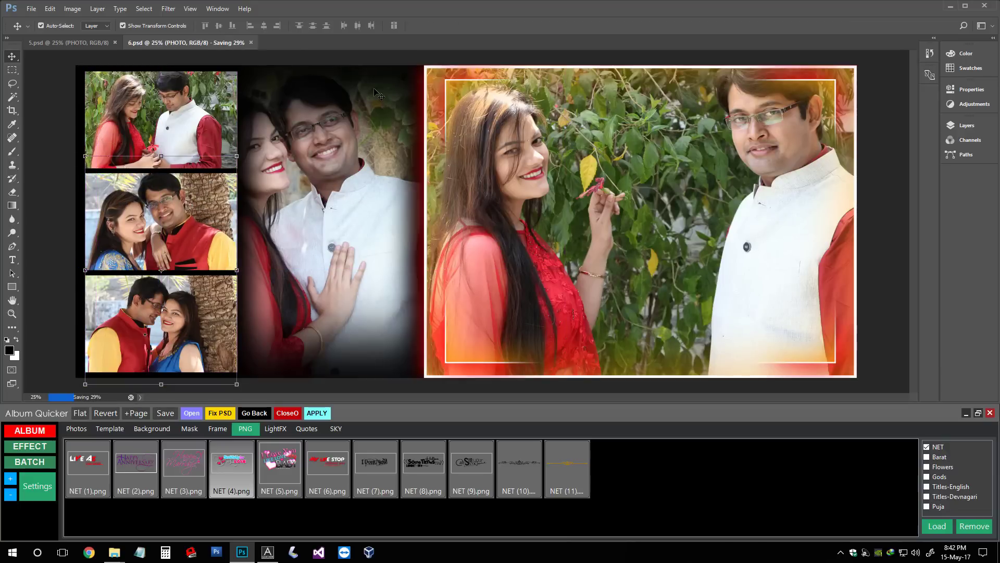
drag(308, 167, 324, 175)
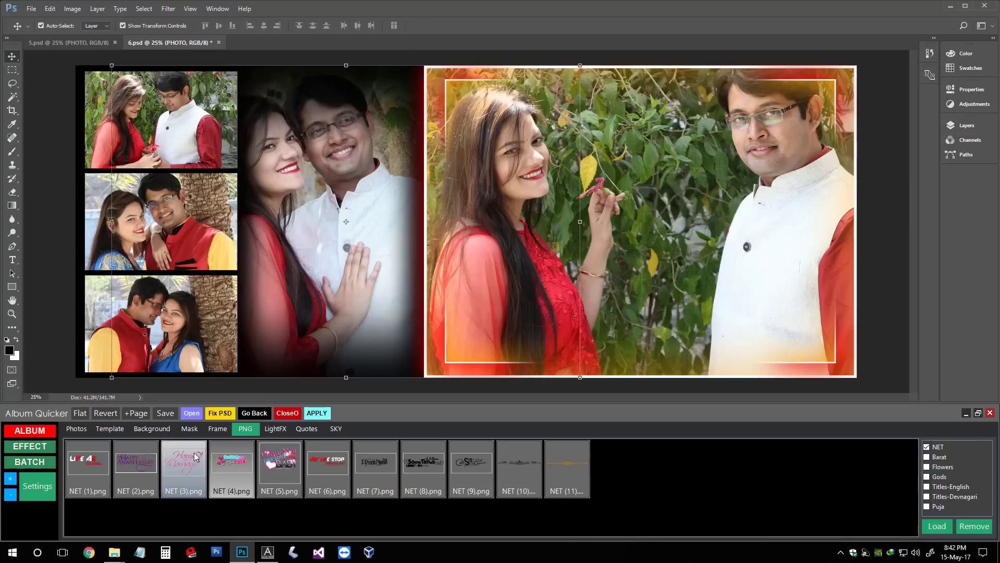
- Add the sixth Light Leaks overlay from LightFX and position it over the sheet
click(280, 428)
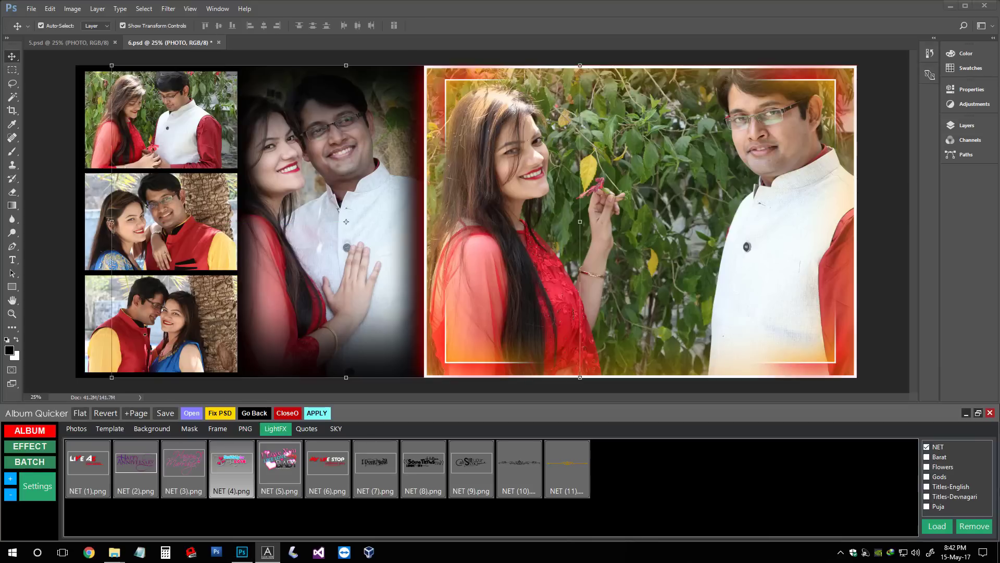
click(927, 457)
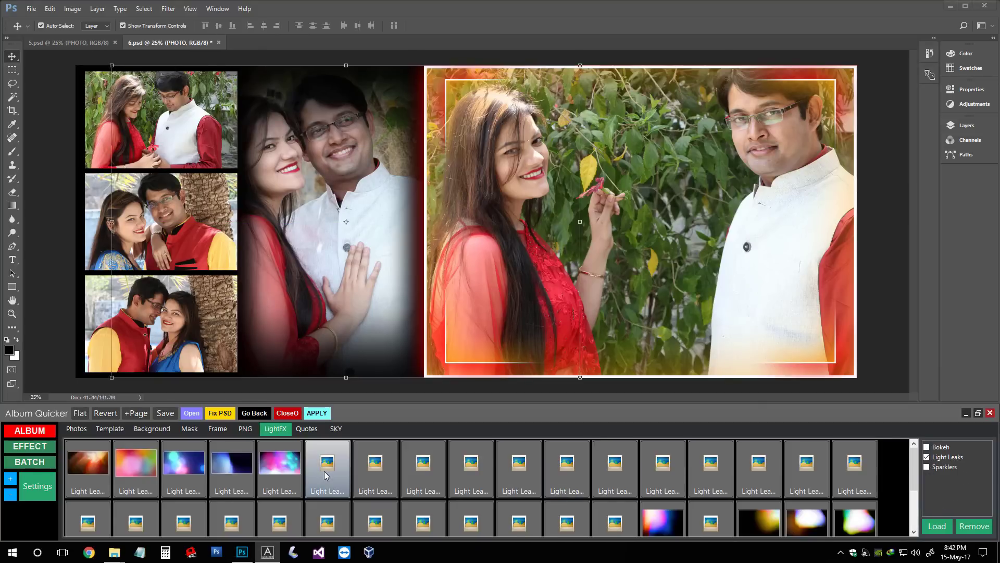
click(324, 471)
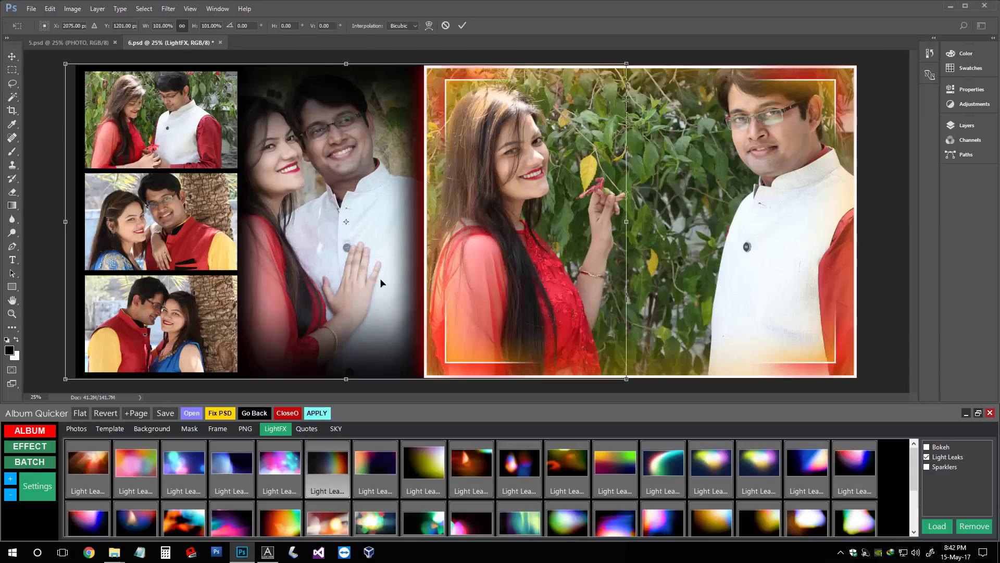
mouse_move(381, 284)
mouse_down()
mouse_move(219, 239)
mouse_move(288, 234)
mouse_up()
- Recolour the light leak to Hue +42, Saturation +88, then save and close 6.psd
key(ctrl+u)
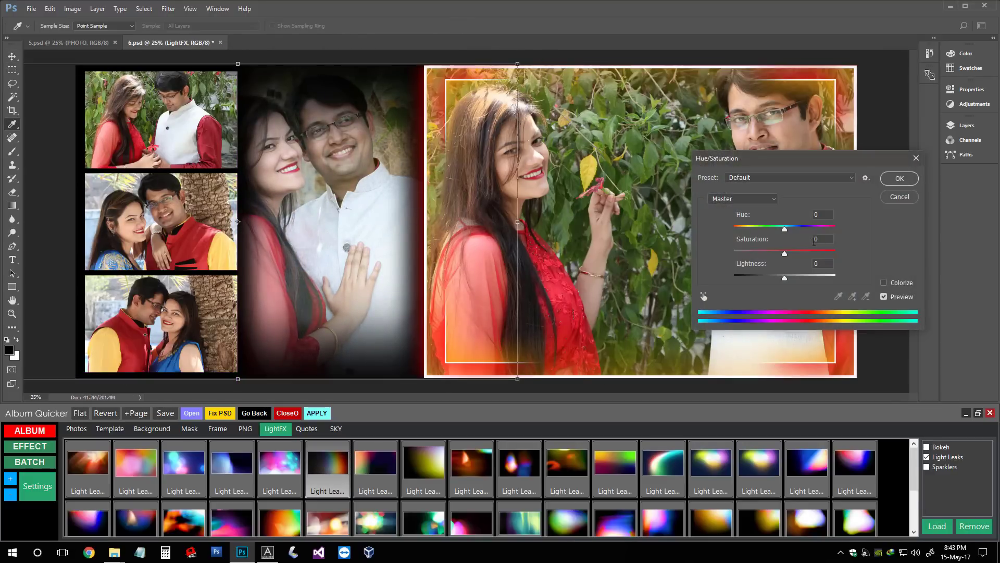
drag(809, 252, 805, 251)
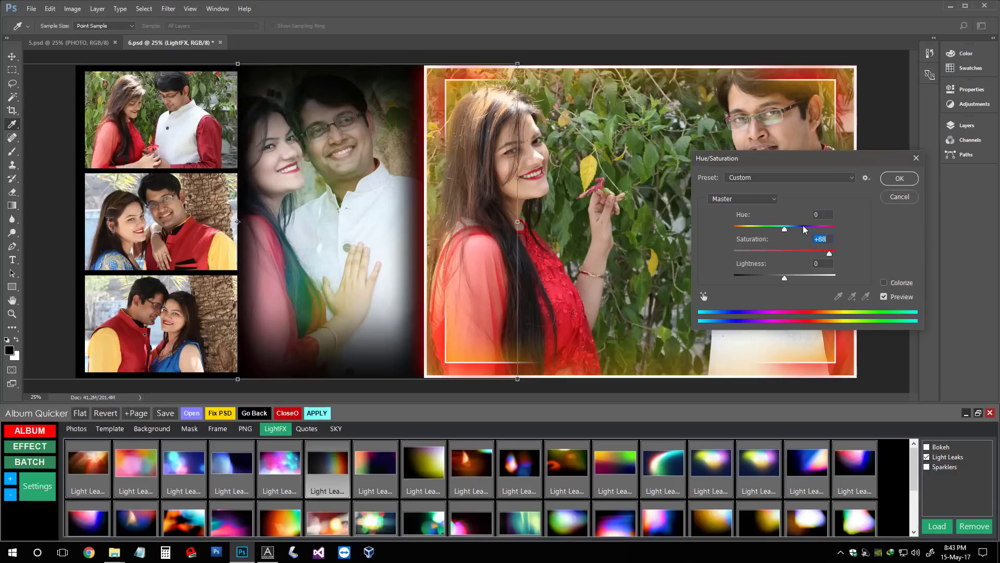
drag(784, 228, 806, 230)
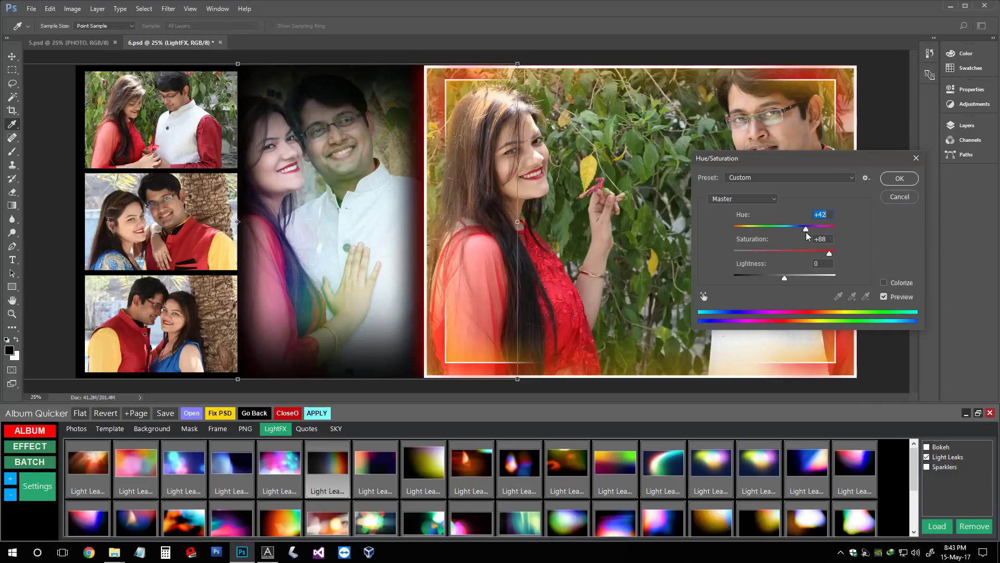
key(Return)
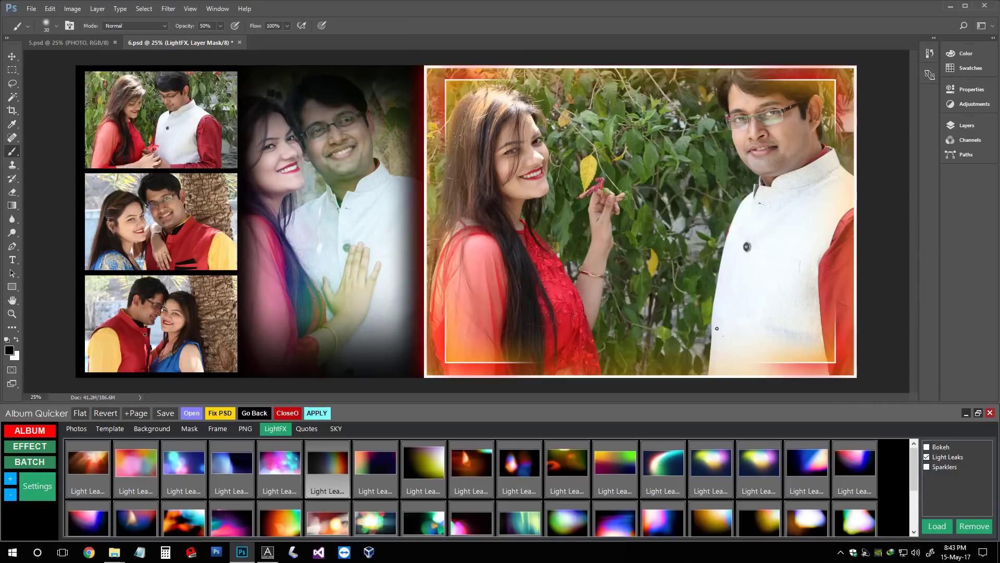
click(317, 412)
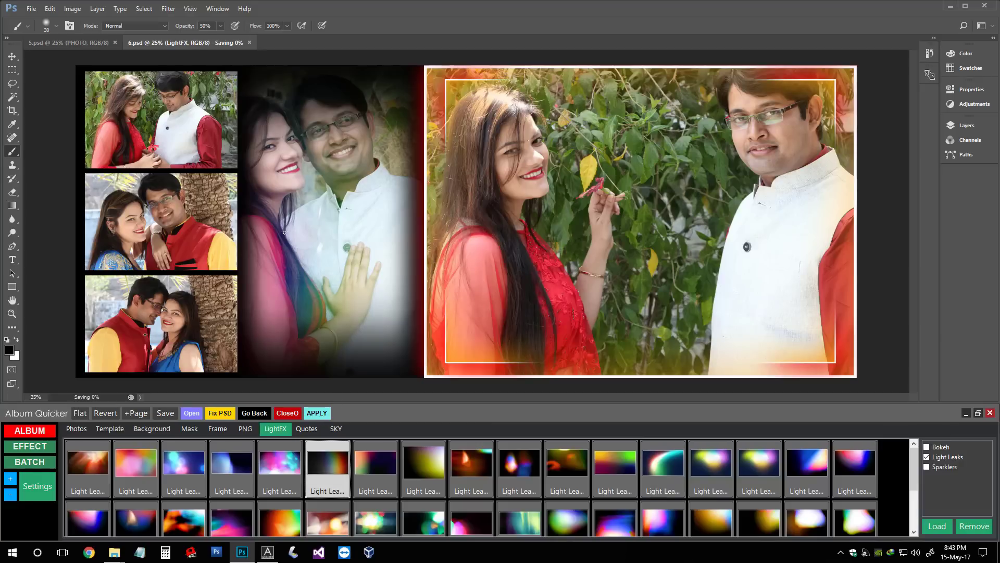
click(215, 43)
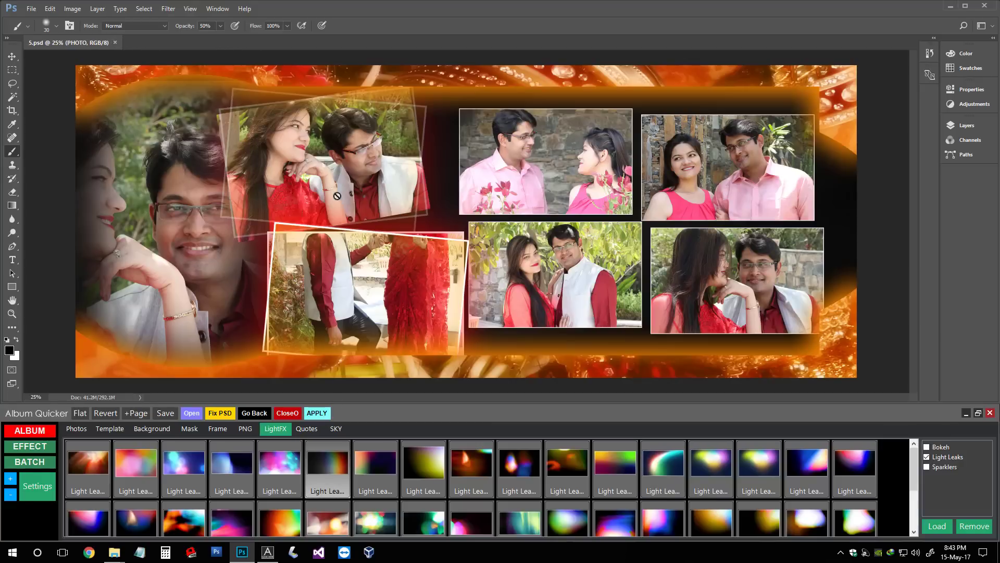
- Shift the photo inside 5.psd's lower tilted frame and save the sheet
key(v)
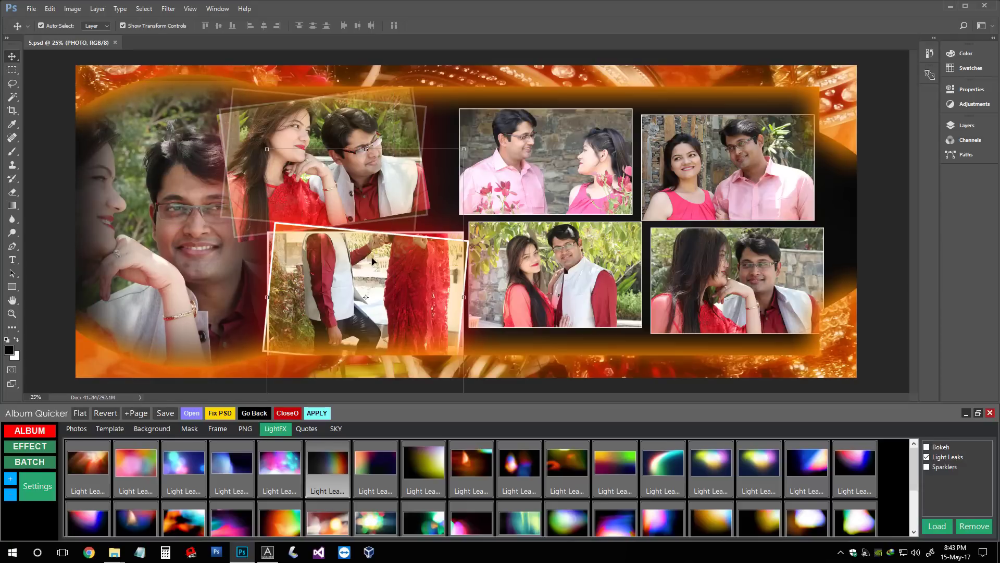
mouse_move(374, 261)
mouse_down()
mouse_move(379, 359)
mouse_move(411, 253)
mouse_up()
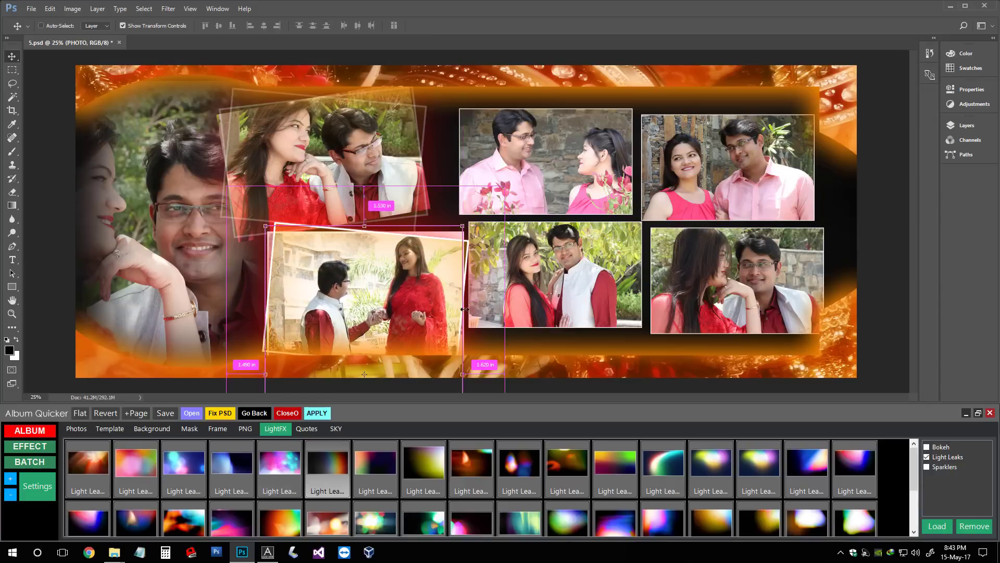
key(ctrl+s)
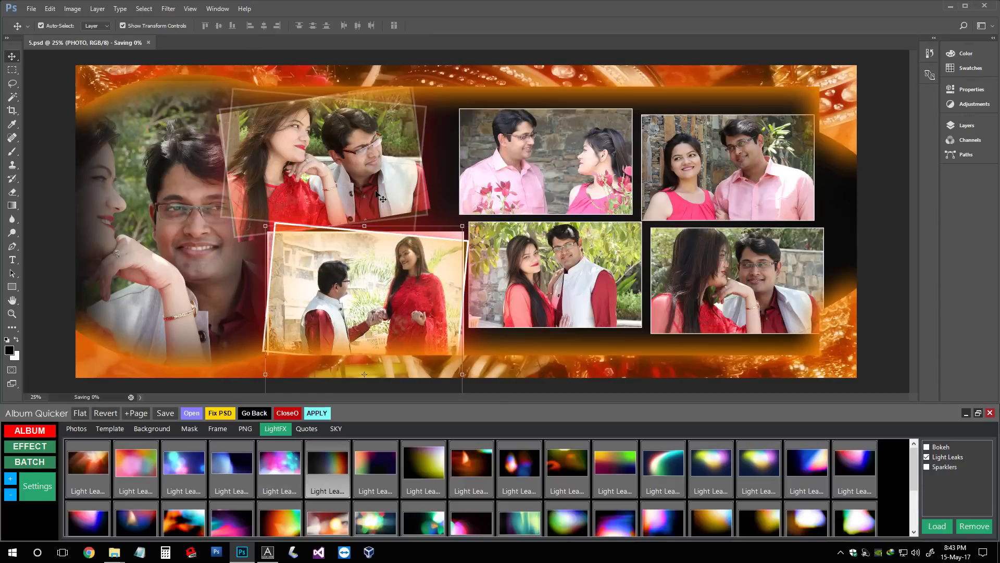
- Close 5.psd, minimize Photoshop, and select all nine PSD sheets in My Auto Album
click(115, 43)
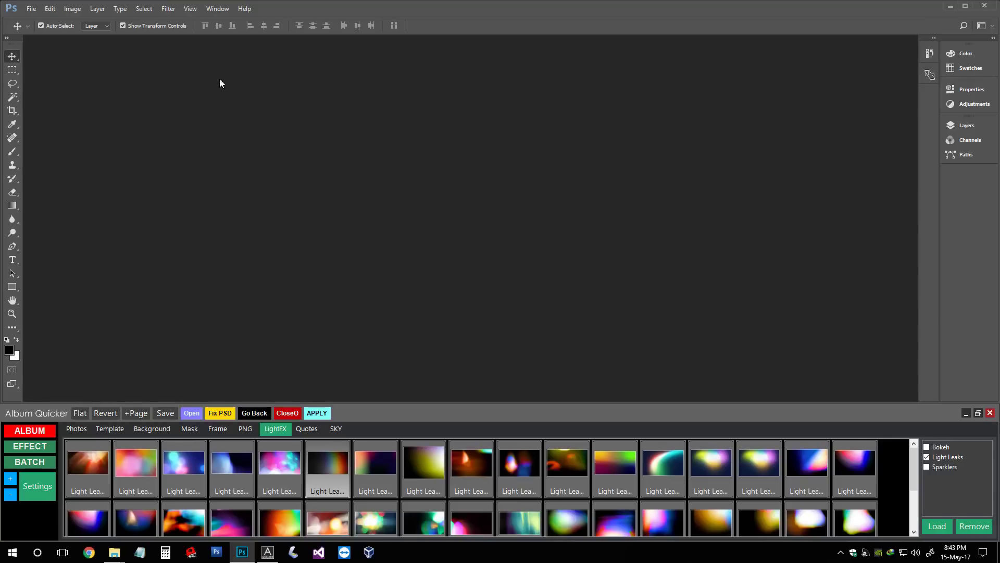
click(946, 10)
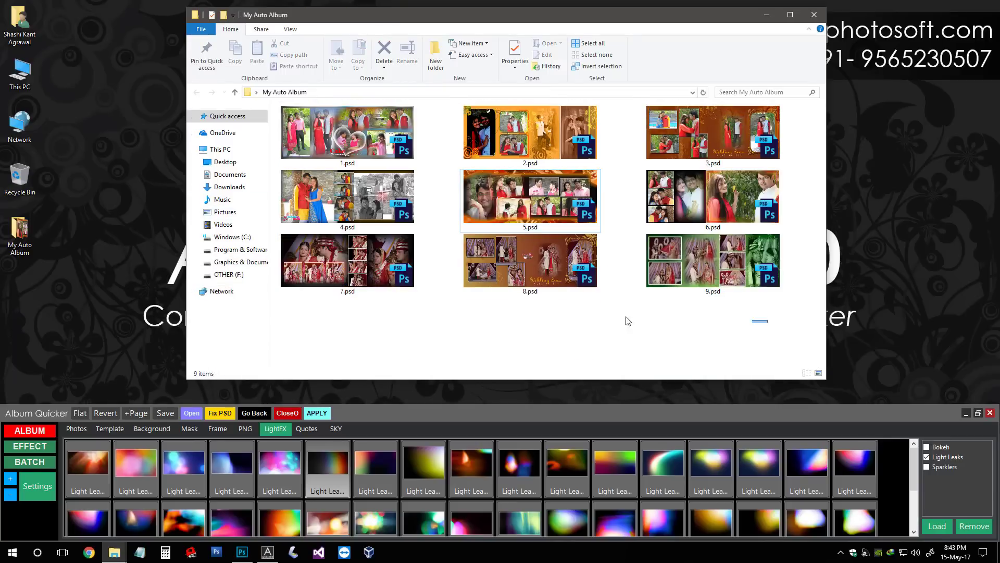
drag(764, 319, 368, 160)
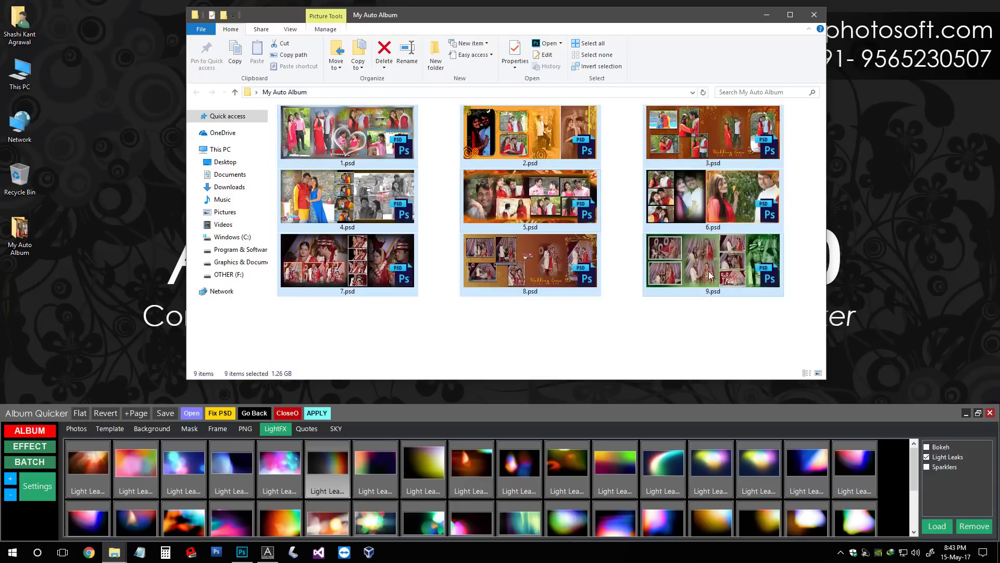
click(725, 340)
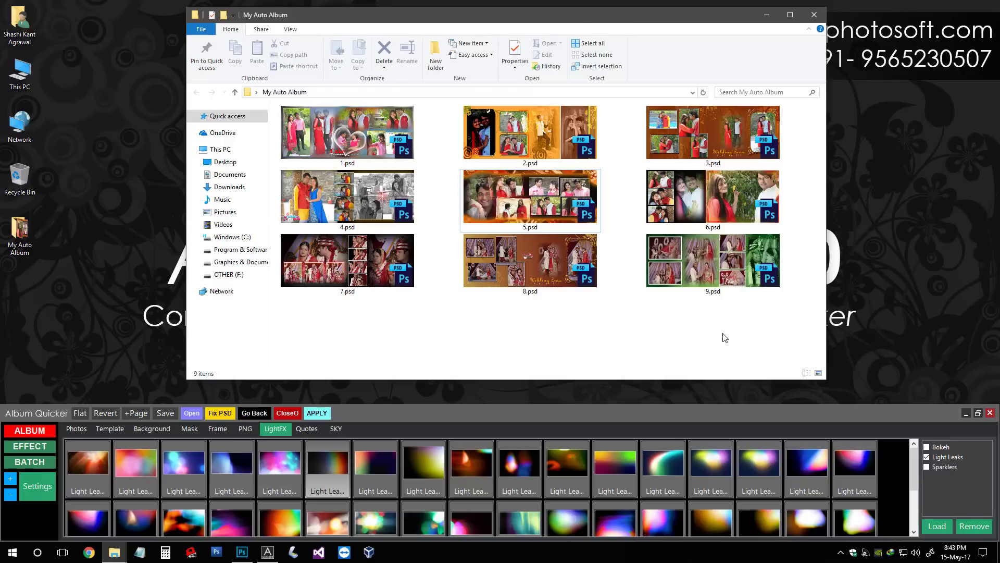
drag(770, 341, 353, 110)
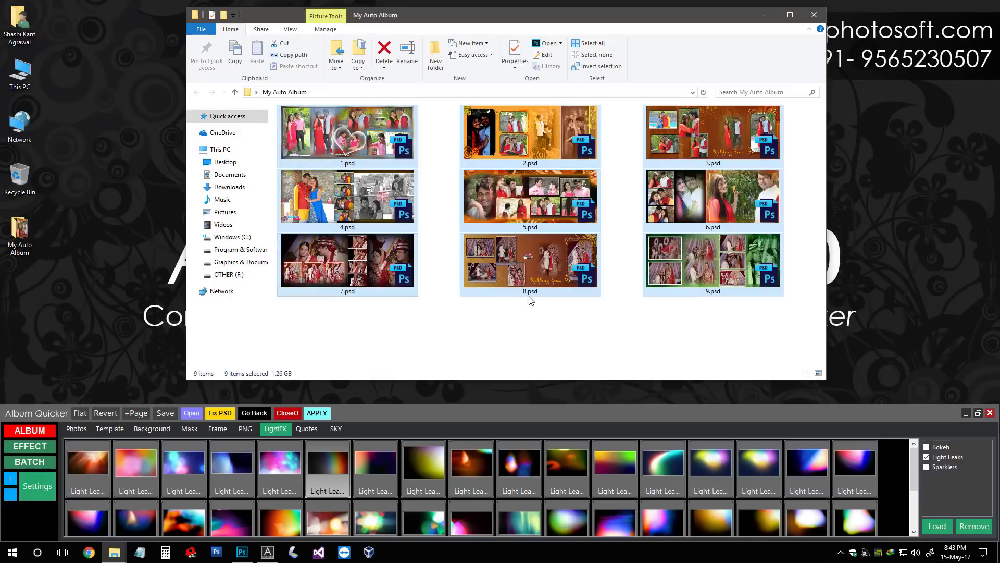
mouse_move(745, 334)
mouse_down()
mouse_move(346, 183)
mouse_move(453, 224)
mouse_move(431, 203)
mouse_up()
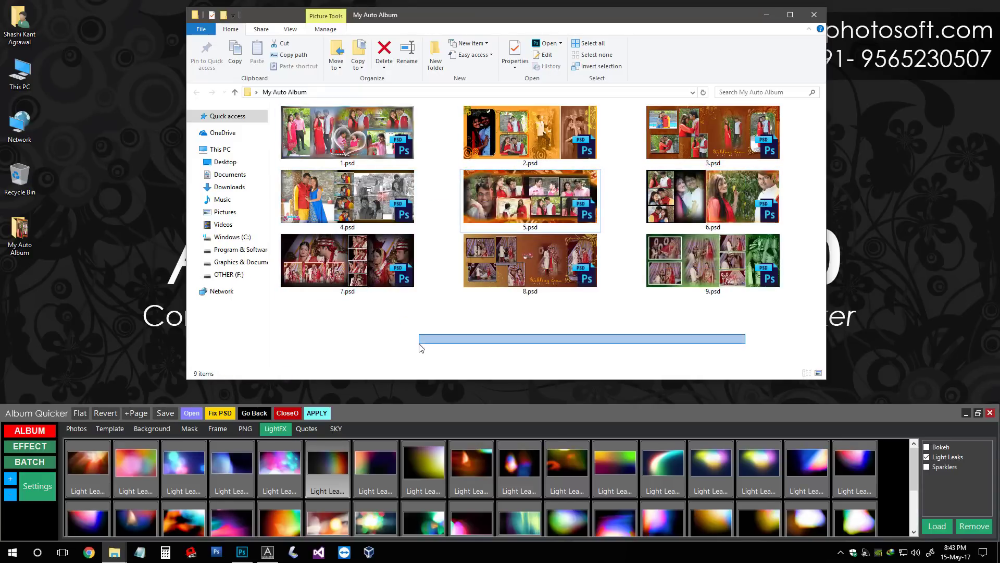
drag(430, 203, 311, 112)
- Close the album folder and set Album Quicker's batch Convert Mode to JPG
click(814, 17)
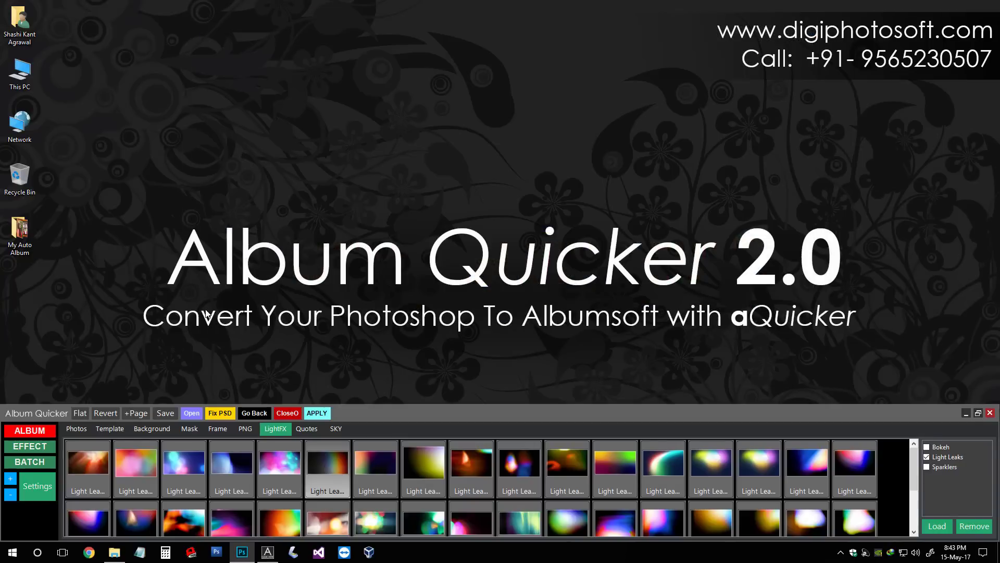
click(18, 469)
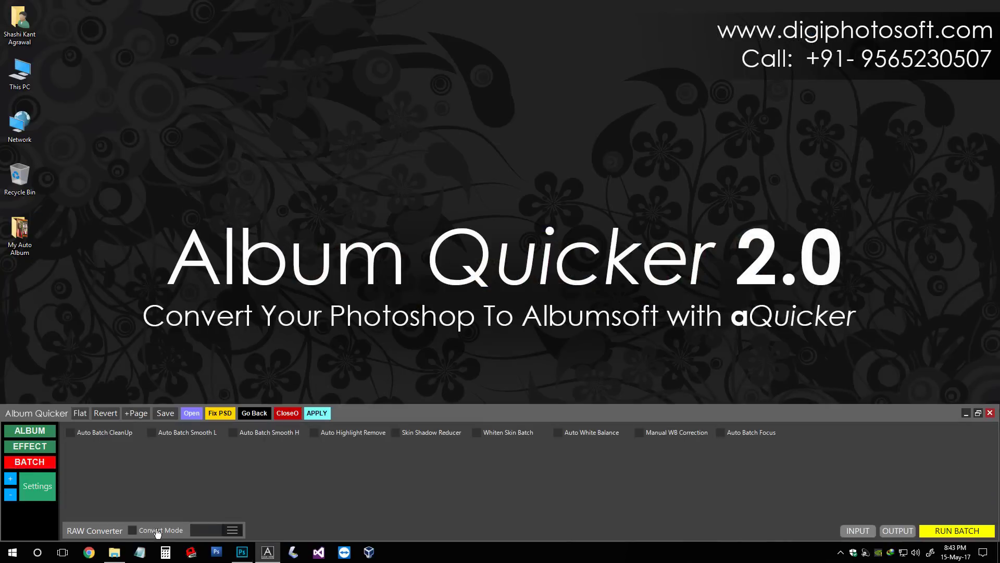
click(132, 530)
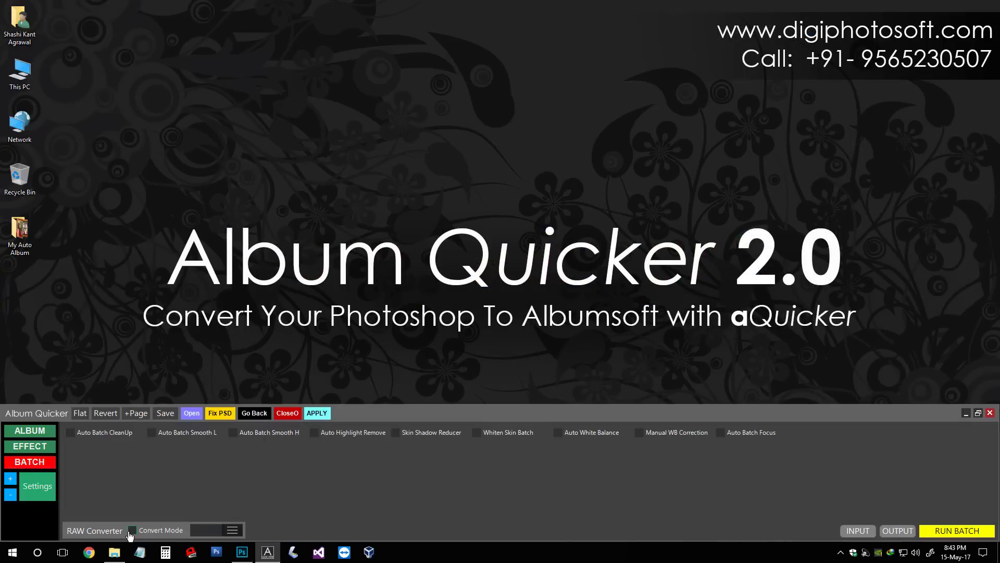
click(232, 530)
click(208, 462)
- Batch-convert with input My Auto Album and output a new desktop folder My Auto Album JPG
click(858, 530)
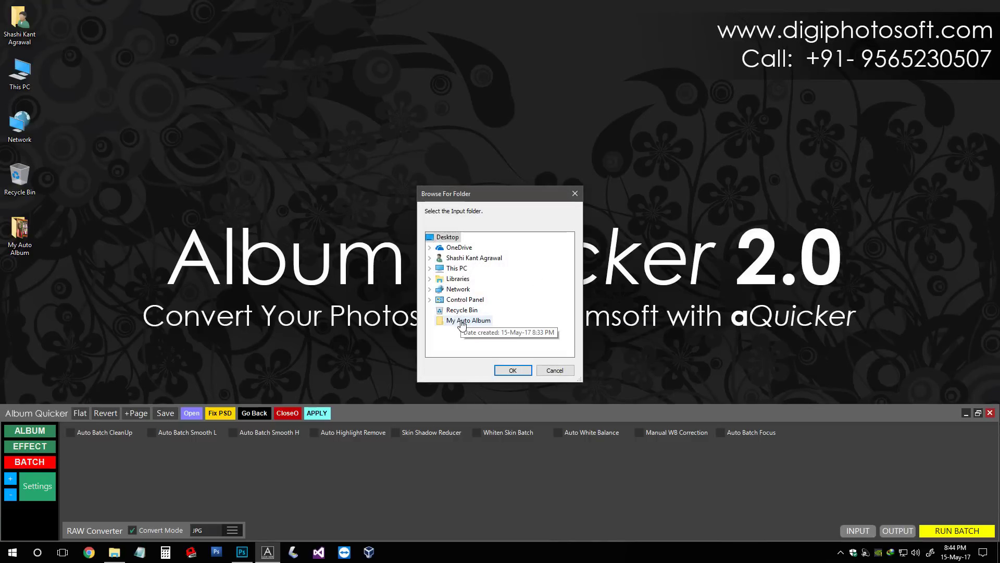
click(461, 321)
click(513, 370)
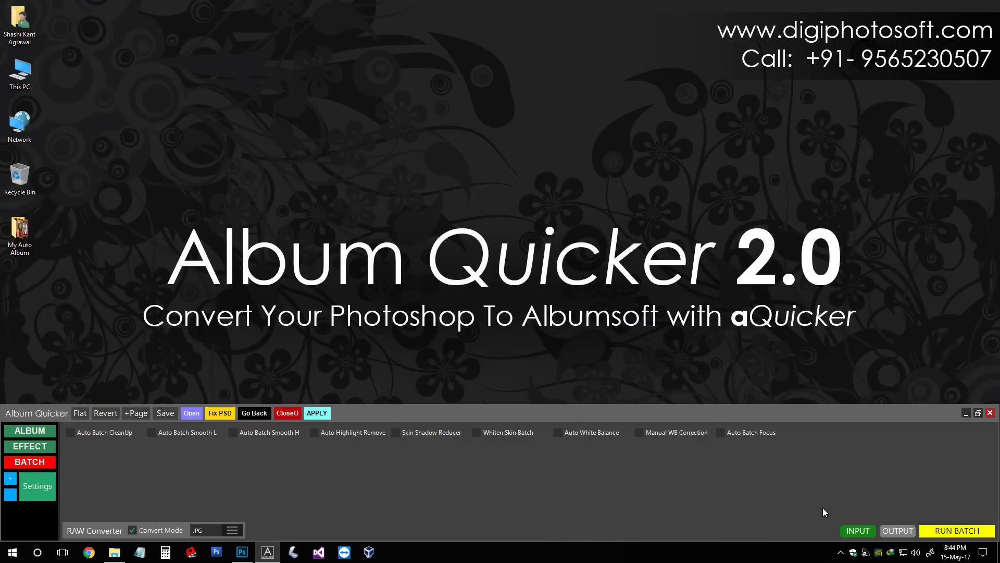
click(898, 530)
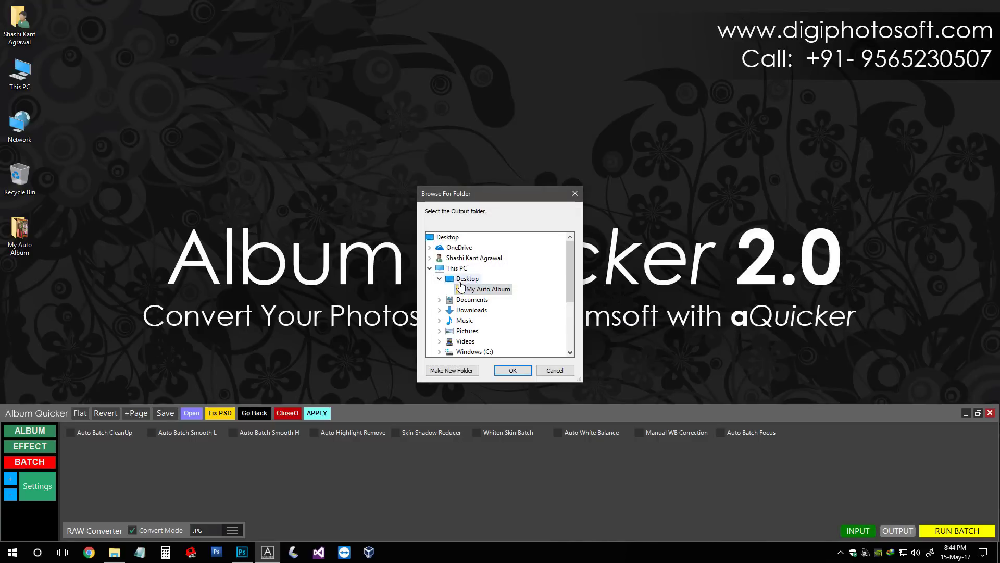
click(452, 370)
text(My )
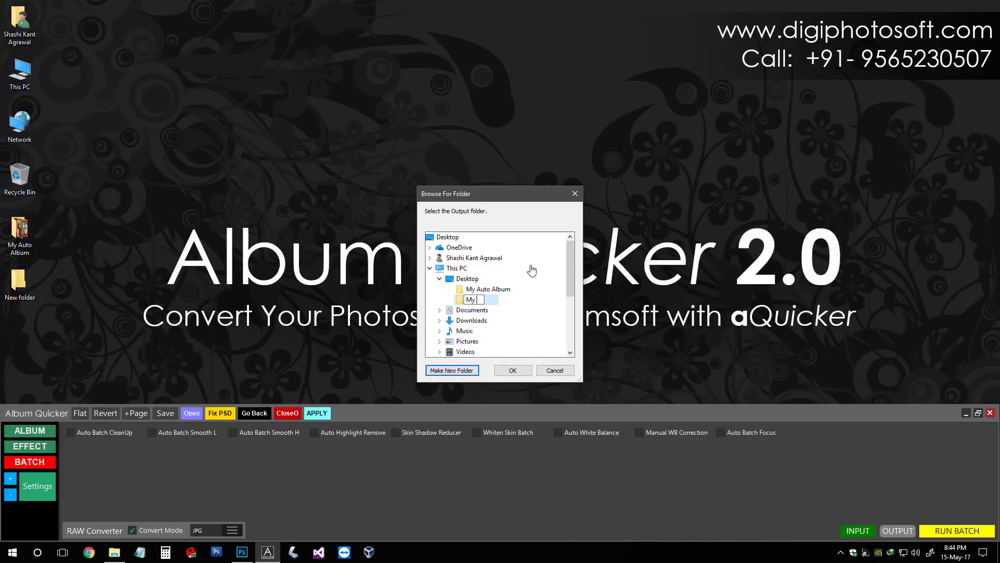
text(Auto Album JPG)
key(Return)
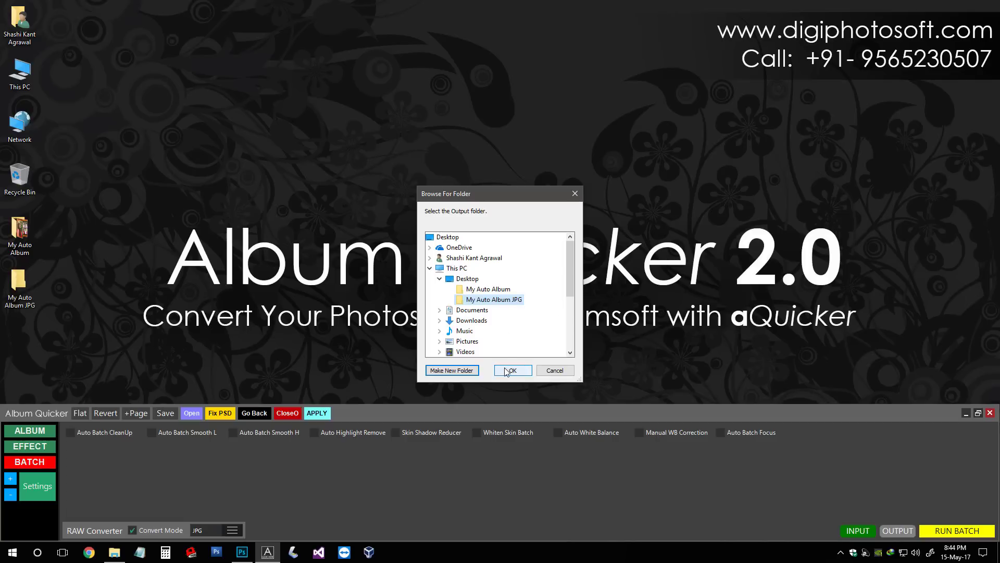
click(506, 370)
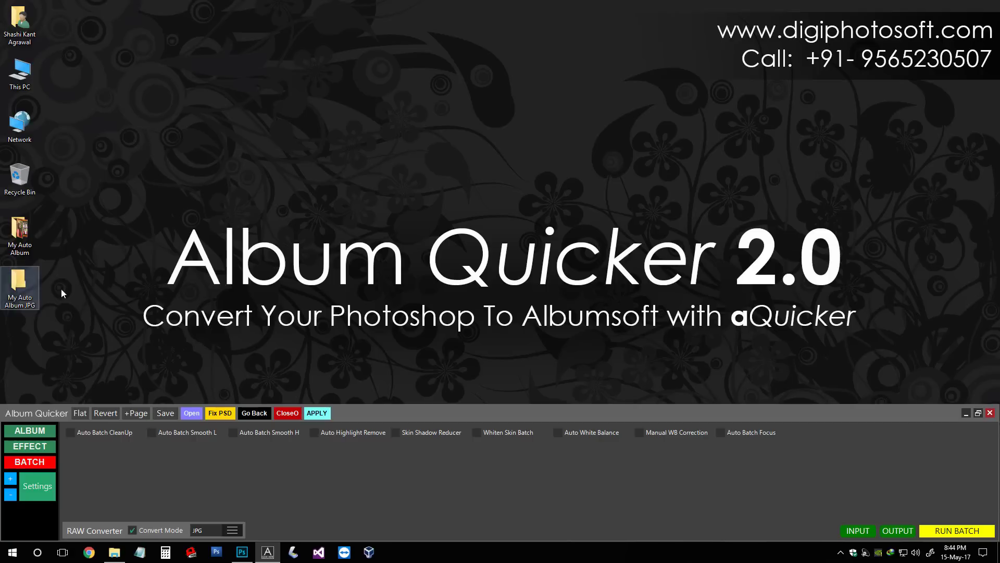
click(957, 531)
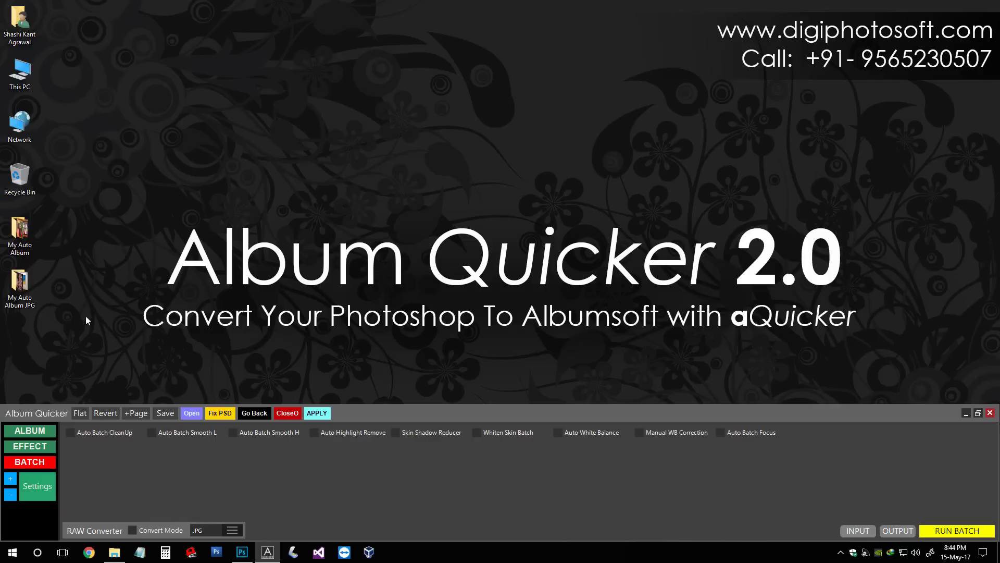
- Open My Auto Album JPG with extra large icons and view 1.jpg in Picasa
double_click(20, 287)
right_click(415, 230)
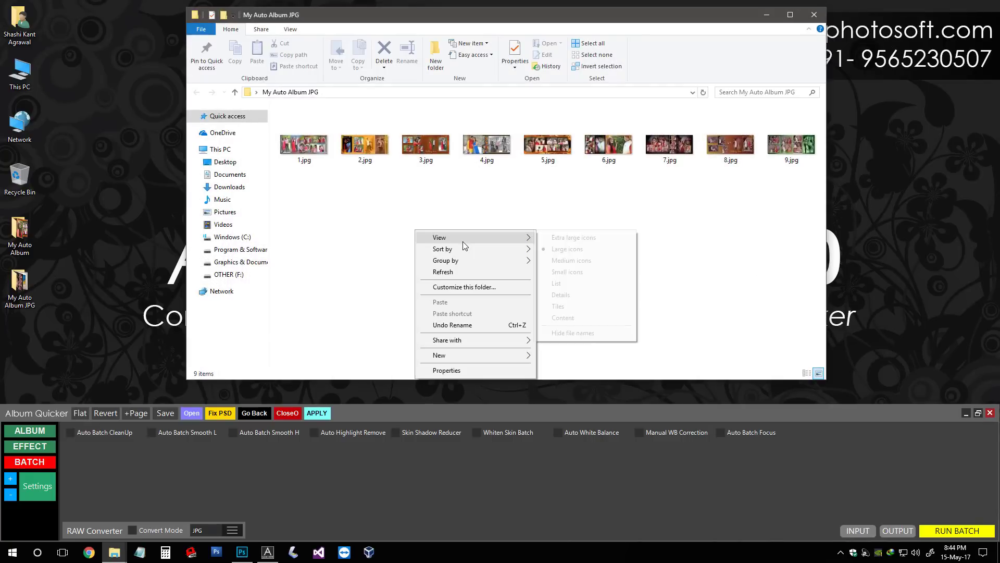
click(629, 237)
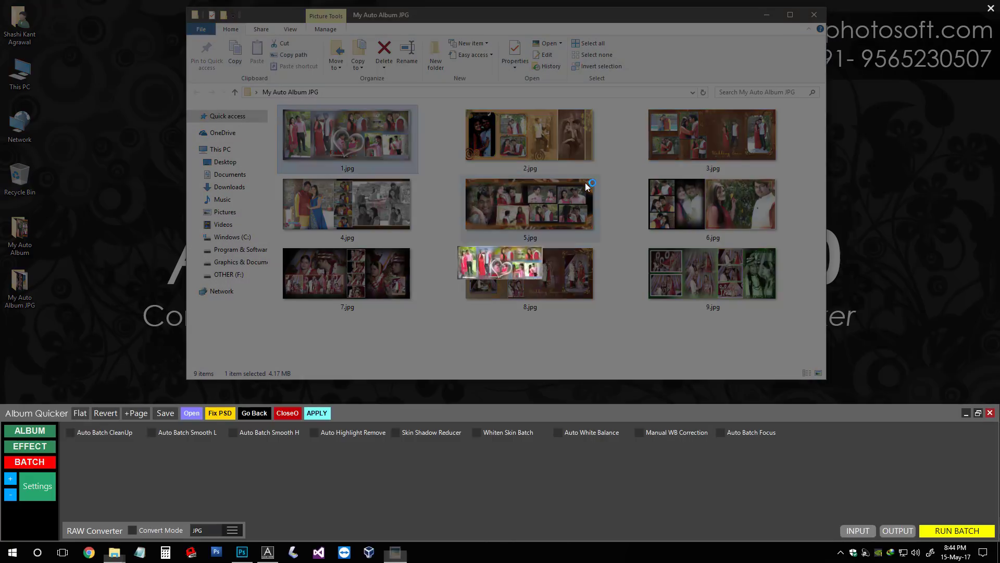
key(Right)
key(Right)
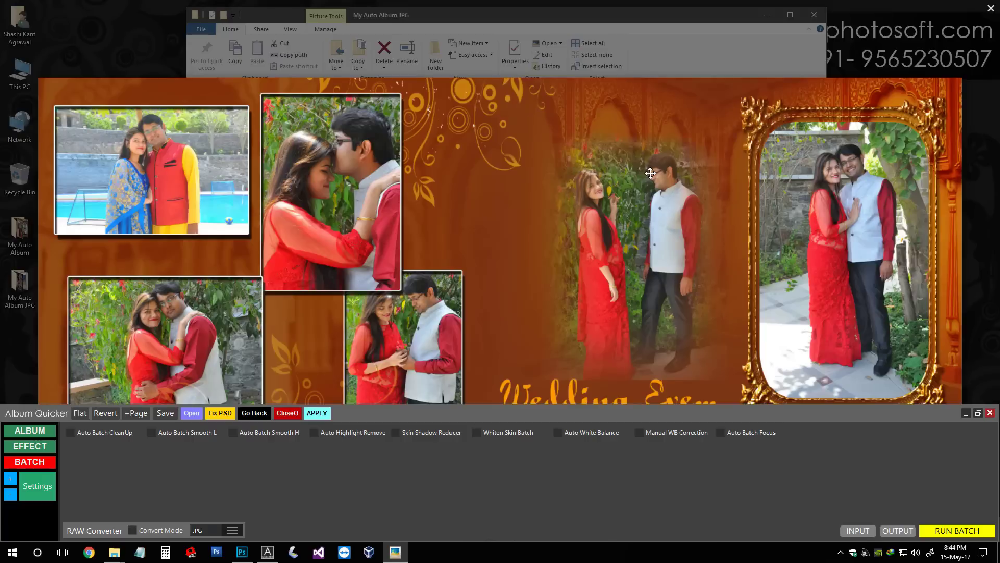
key(Right)
key(Right)
key(Right)
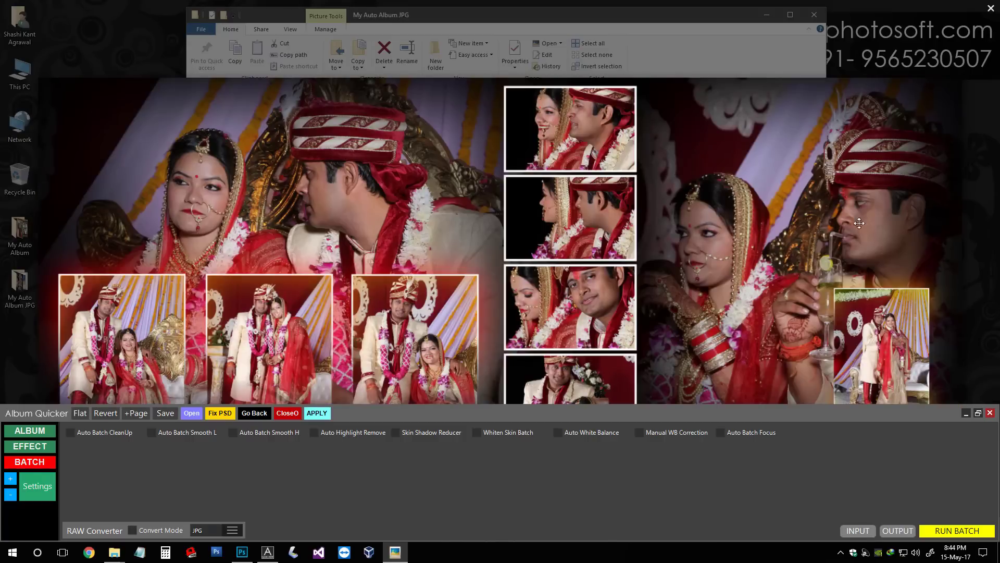
- Preview the album pages full-screen, including the Cake Ceremony page, then close the viewer
click(965, 413)
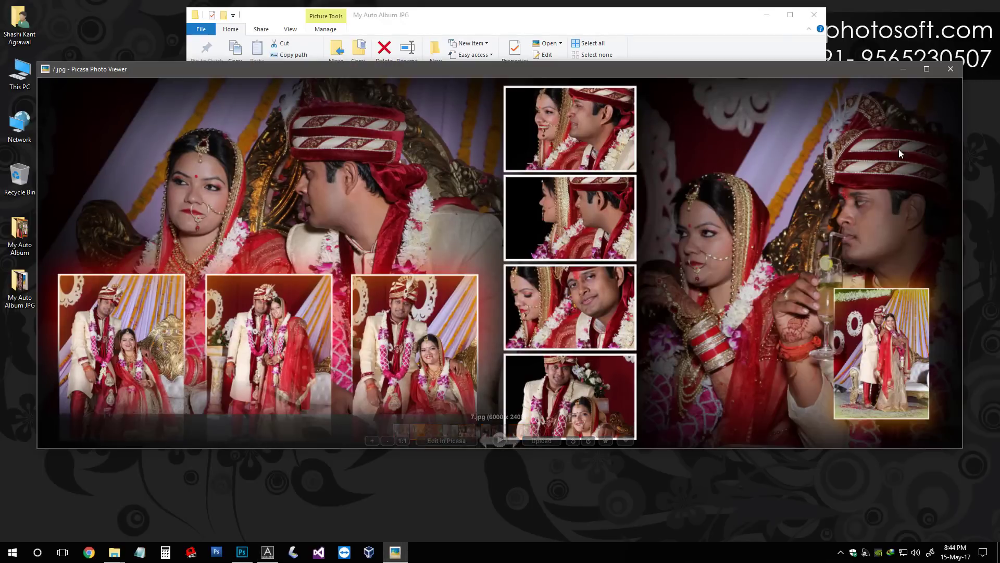
click(928, 73)
key(Right)
key(Right)
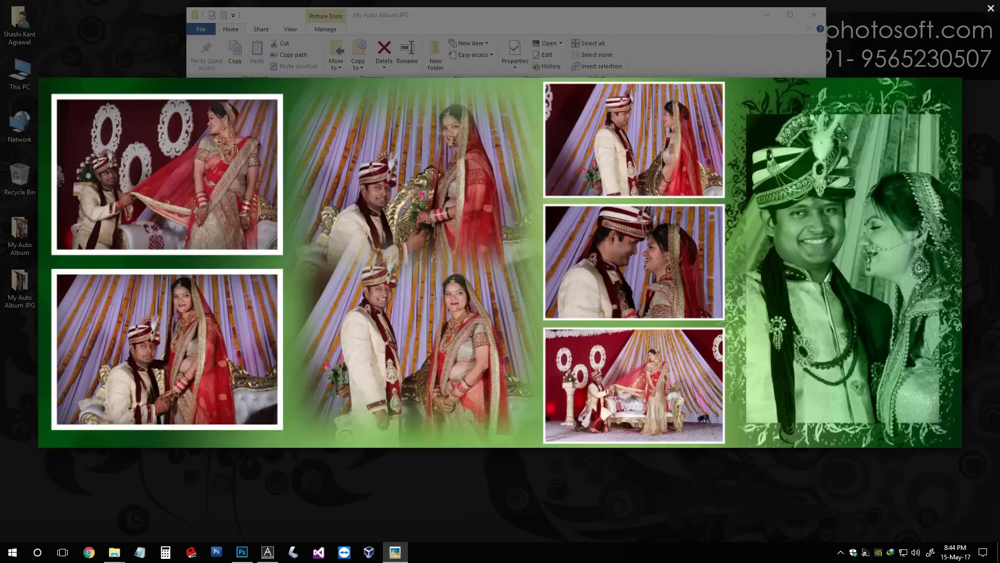
key(Left)
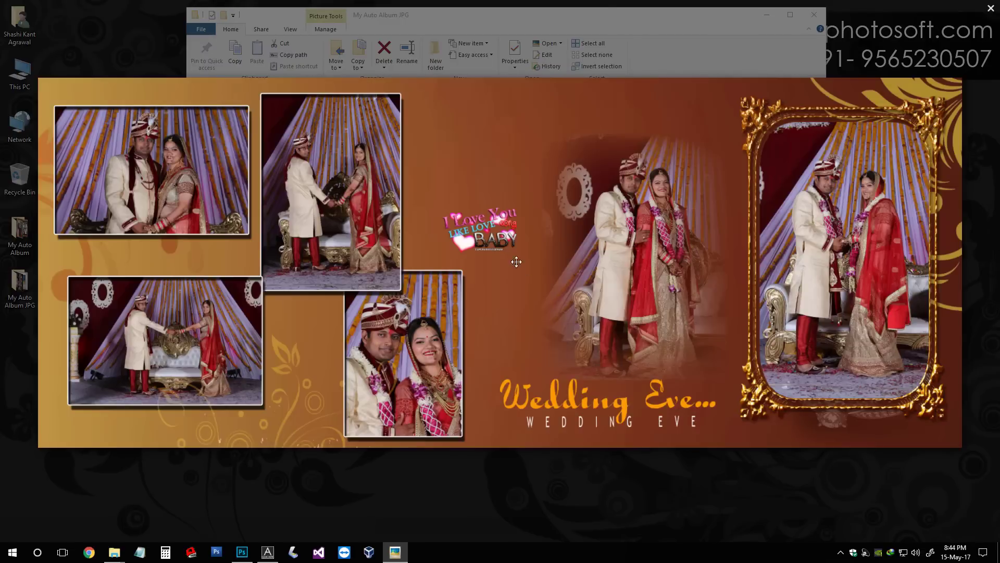
key(Right)
key(Right)
key(Left)
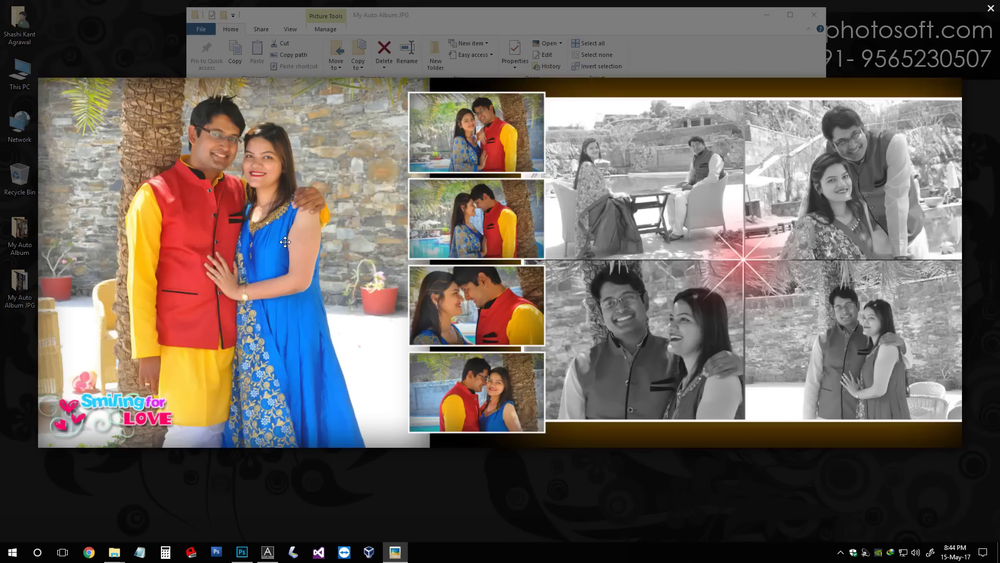
key(Left)
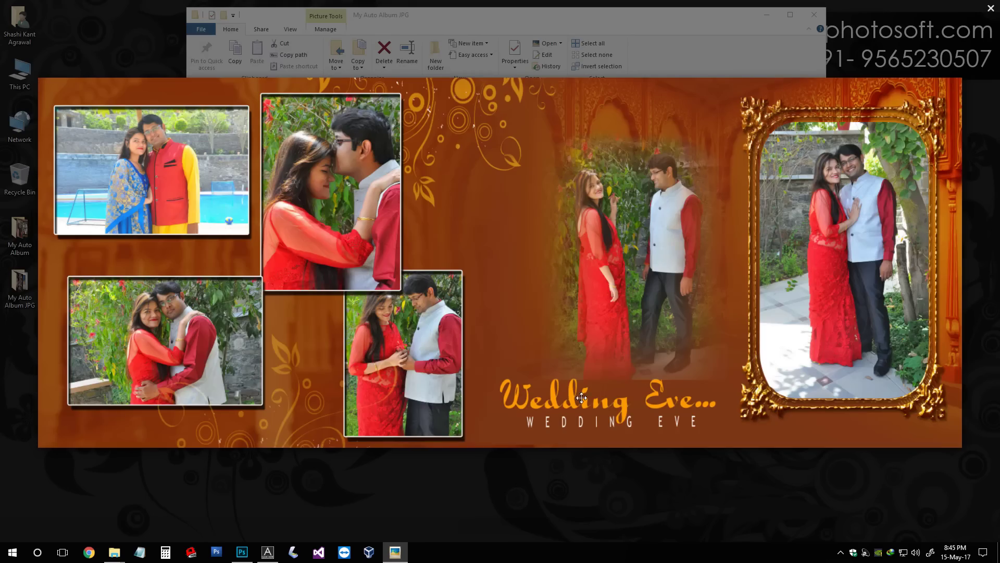
key(Left)
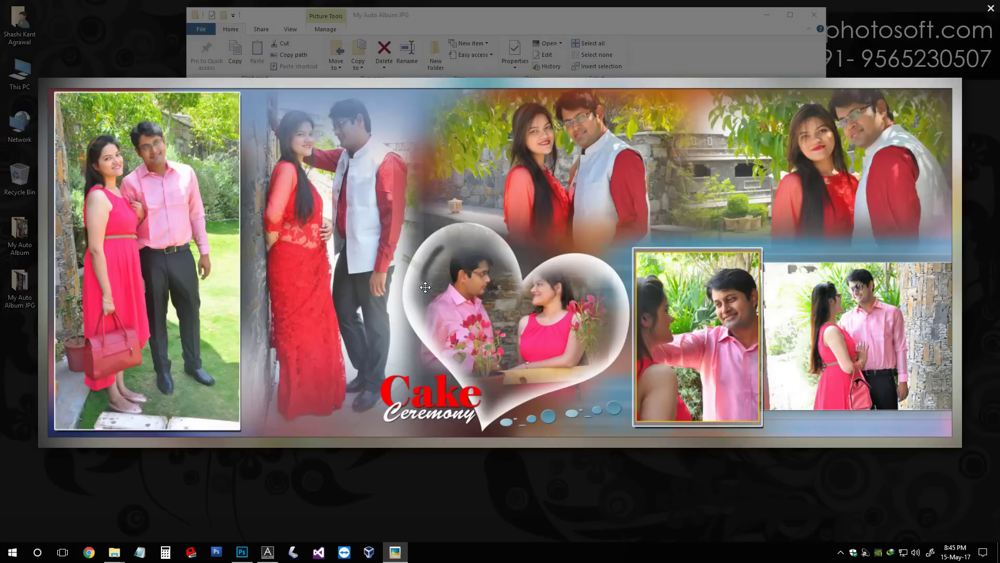
key(Left)
key(Left)
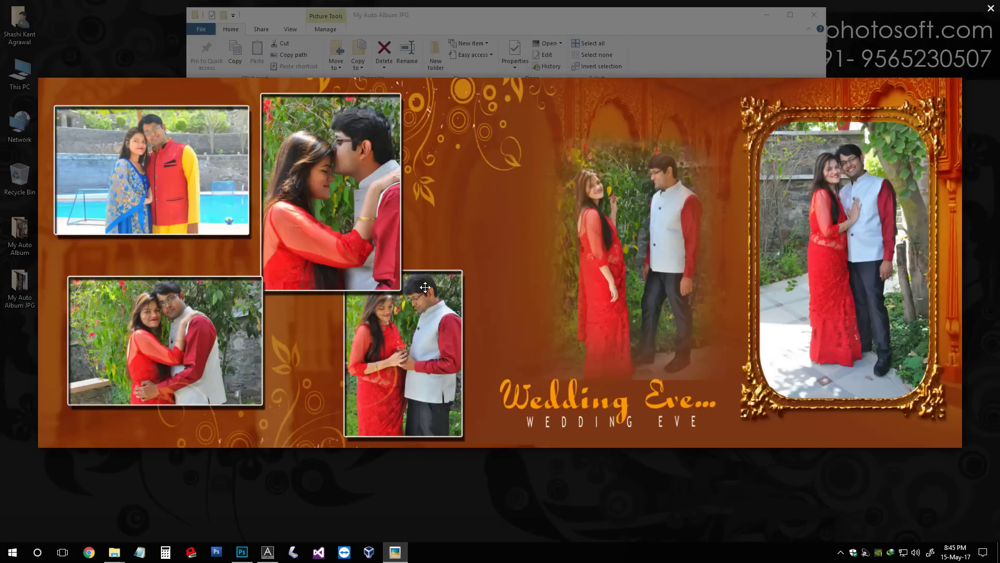
key(Left)
key(Left)
key(Left)
key(Left)
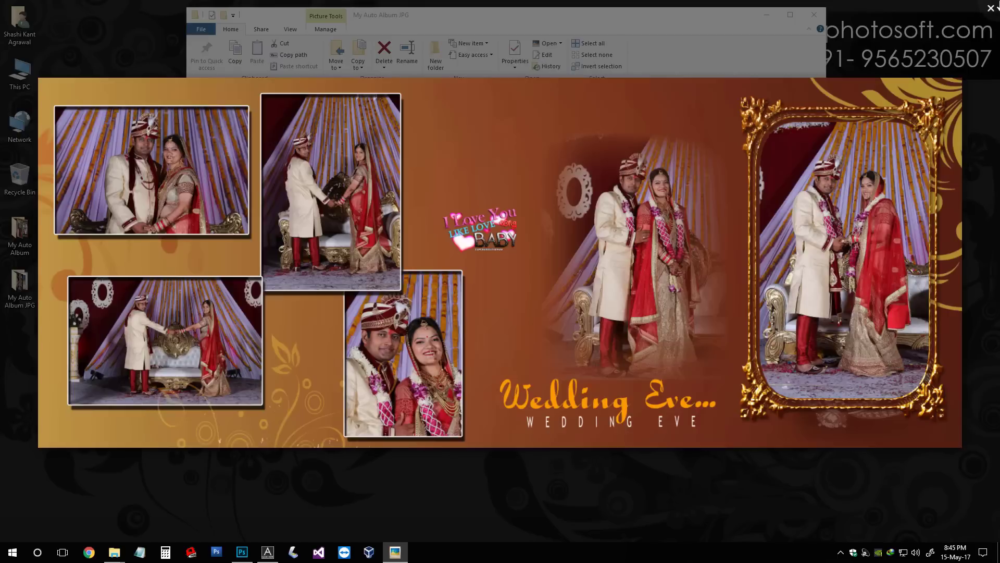
click(991, 8)
- Close the JPG folder, show Album Quicker's ALBUM Photos library, then minimize Photoshop
click(813, 14)
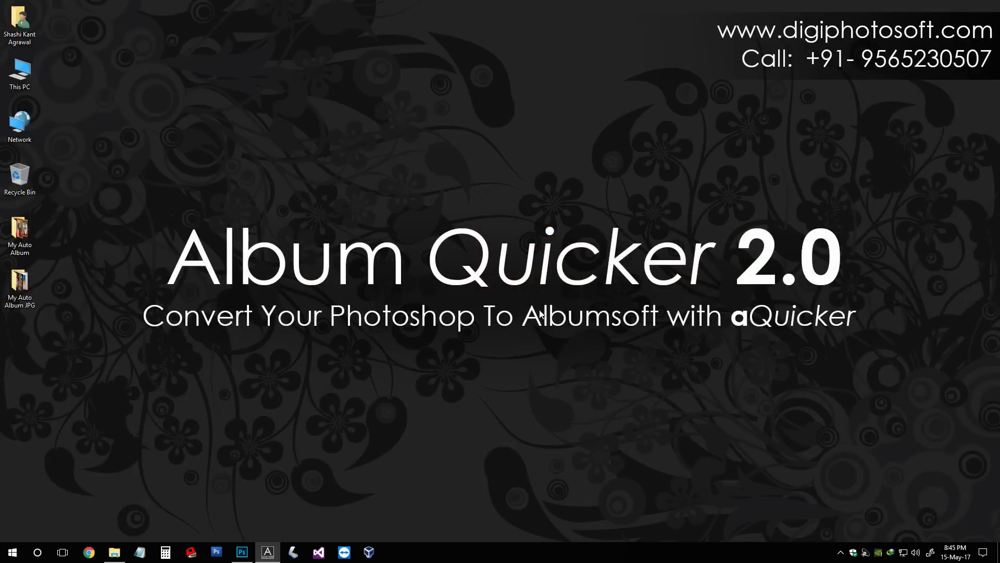
click(241, 552)
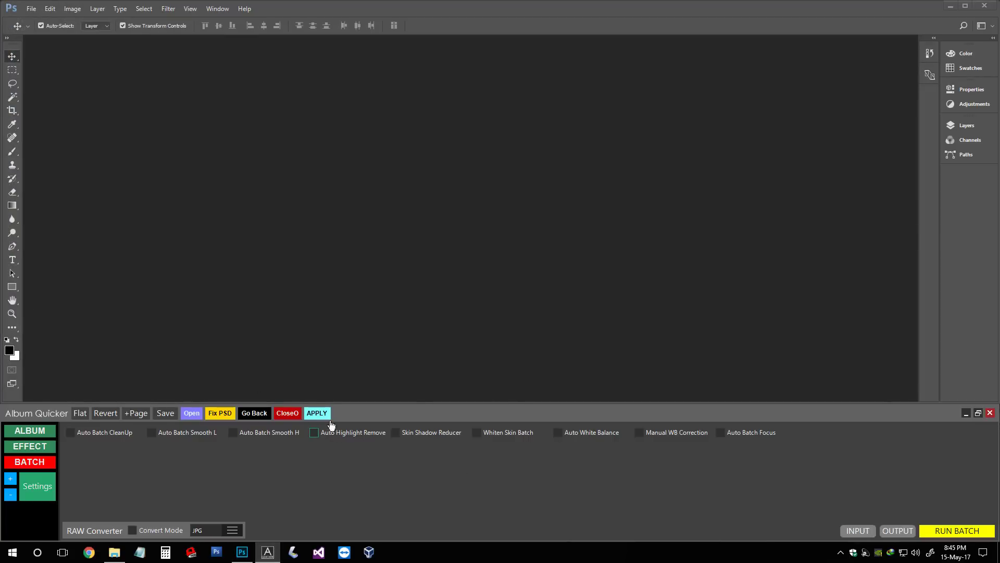
click(33, 432)
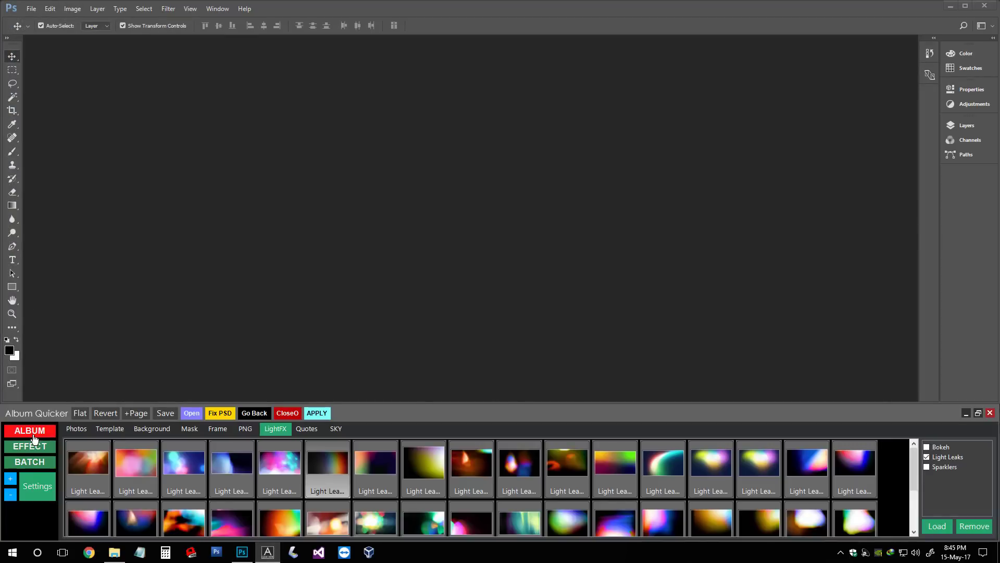
click(84, 428)
drag(117, 476, 117, 457)
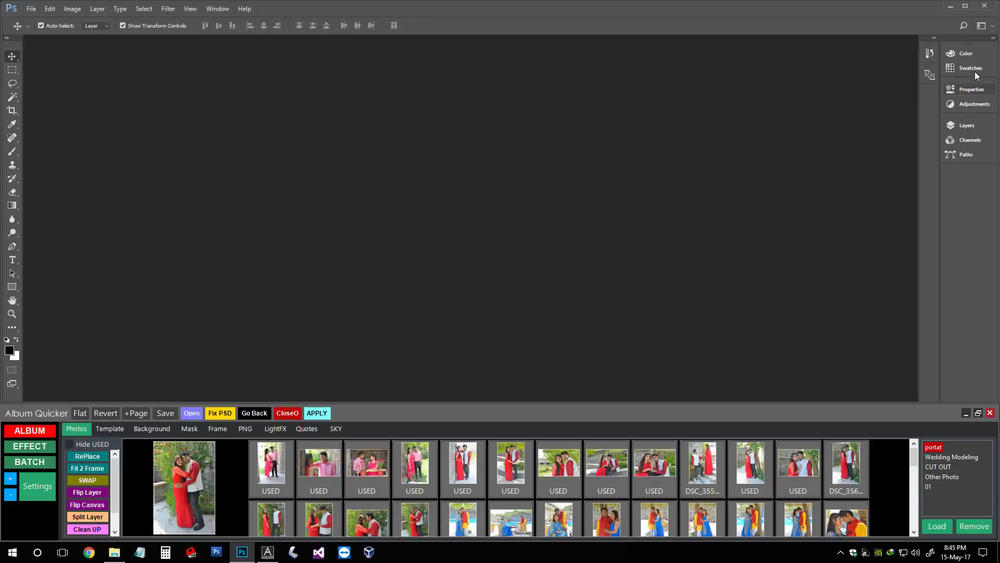
click(950, 6)
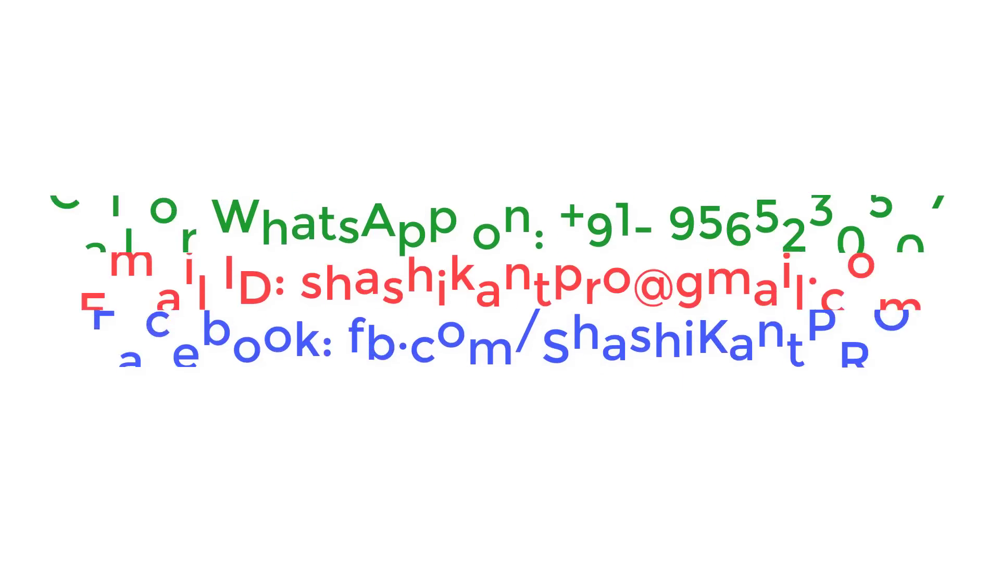